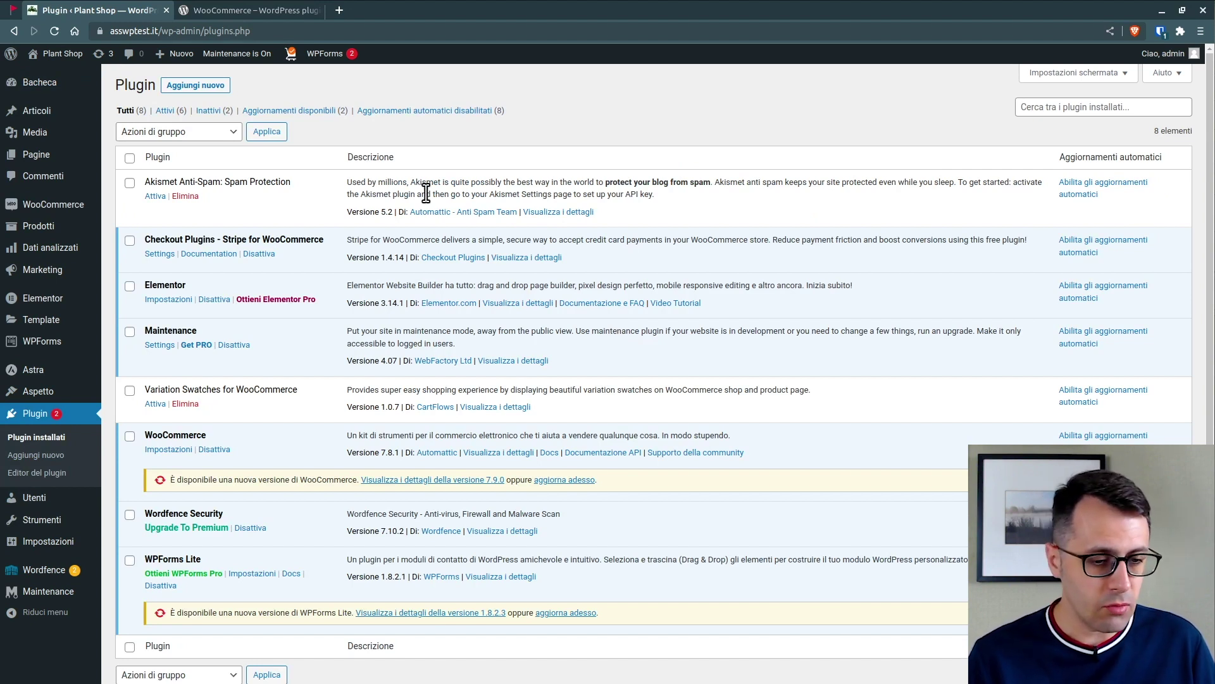
- Review the installed plugins and filter the list to show only the active ones
scroll(301, 203, "down", 2)
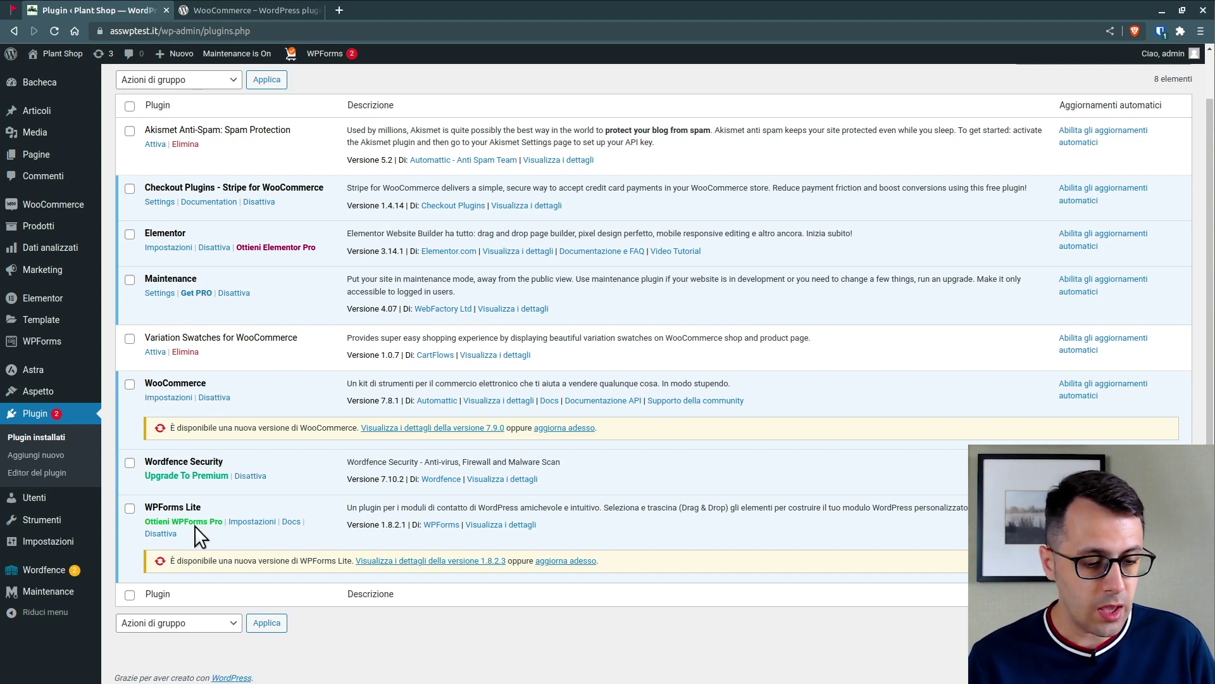
scroll(254, 475, "up", 2)
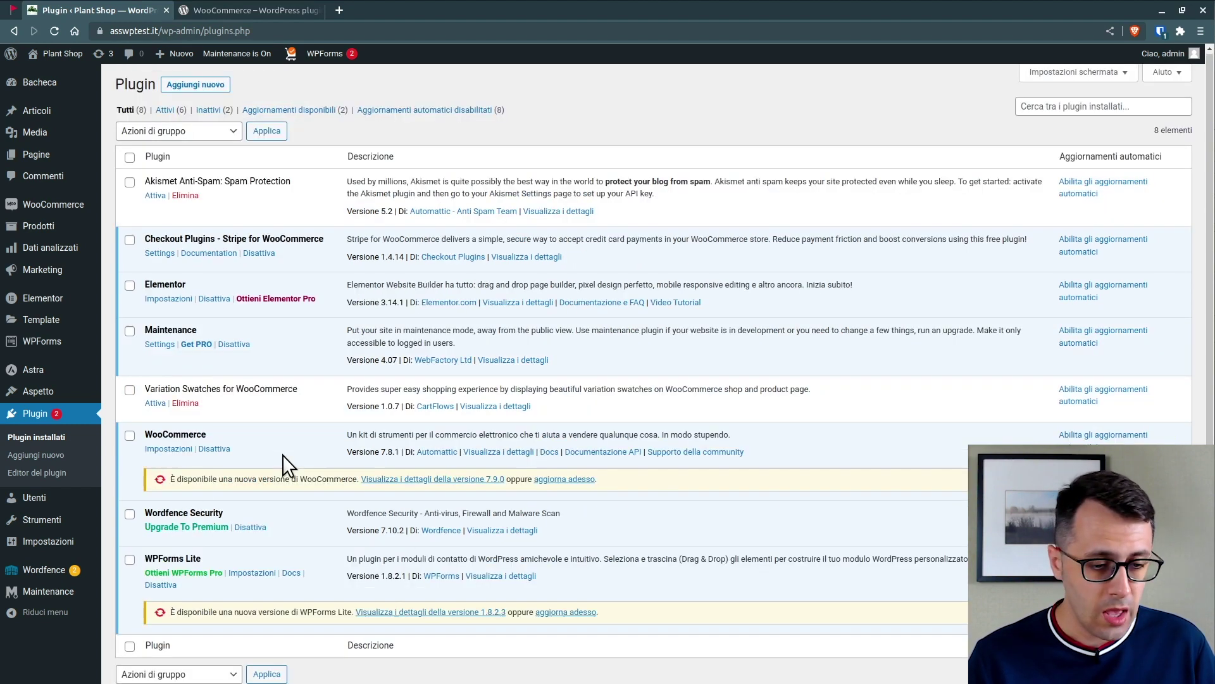
left_click(163, 111)
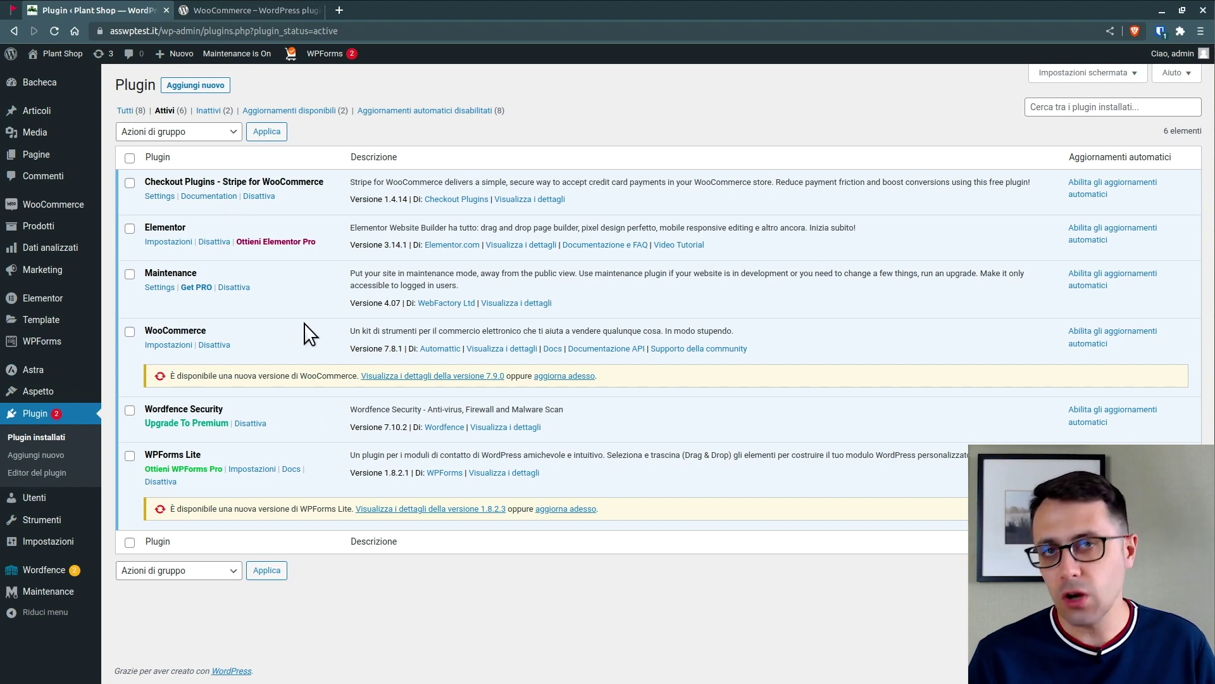
- Update all outdated plugins, WooCommerce and WPForms Lite, from the WordPress updates page
mouse_move(39, 85)
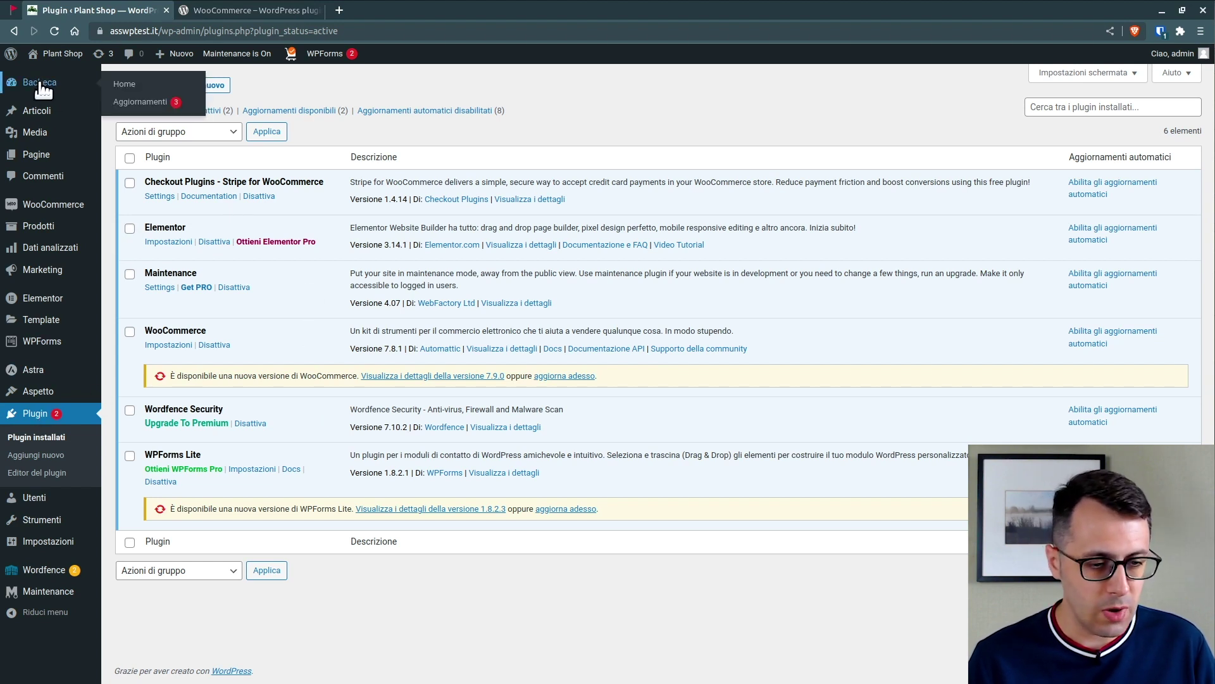
left_click(127, 102)
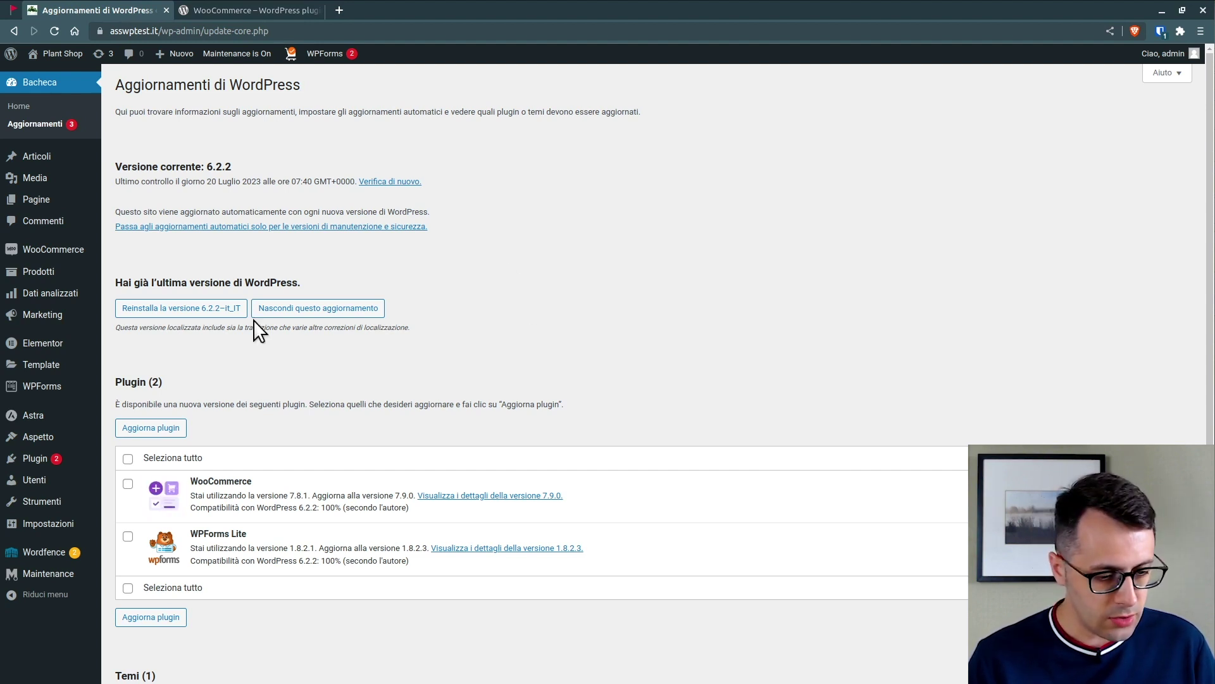
scroll(257, 326, "down", 4)
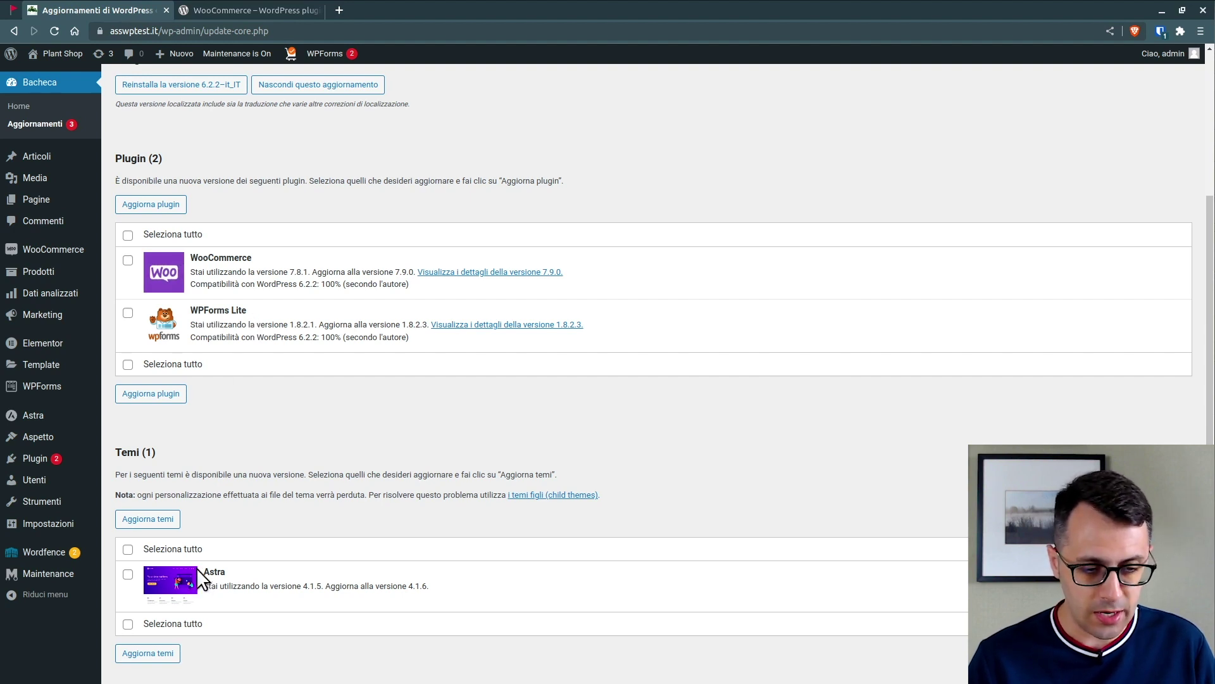
left_click(128, 238)
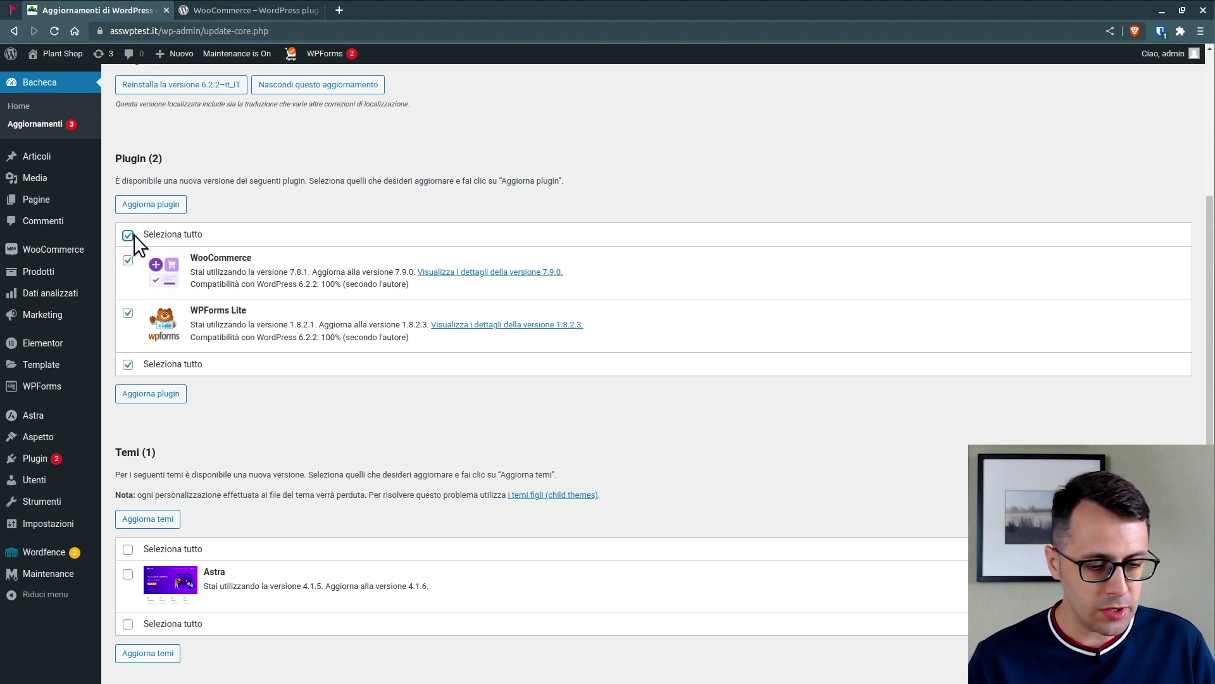
left_click(162, 393)
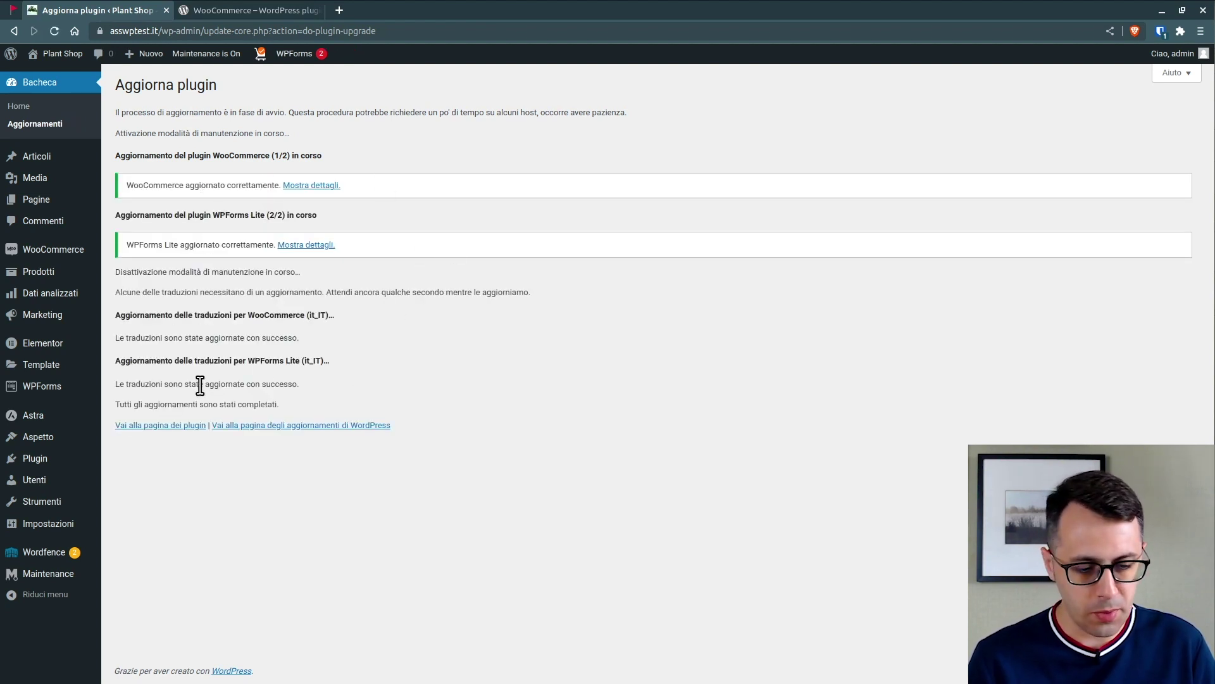
- Return to the WordPress updates page and update the Astra theme
left_click(324, 425)
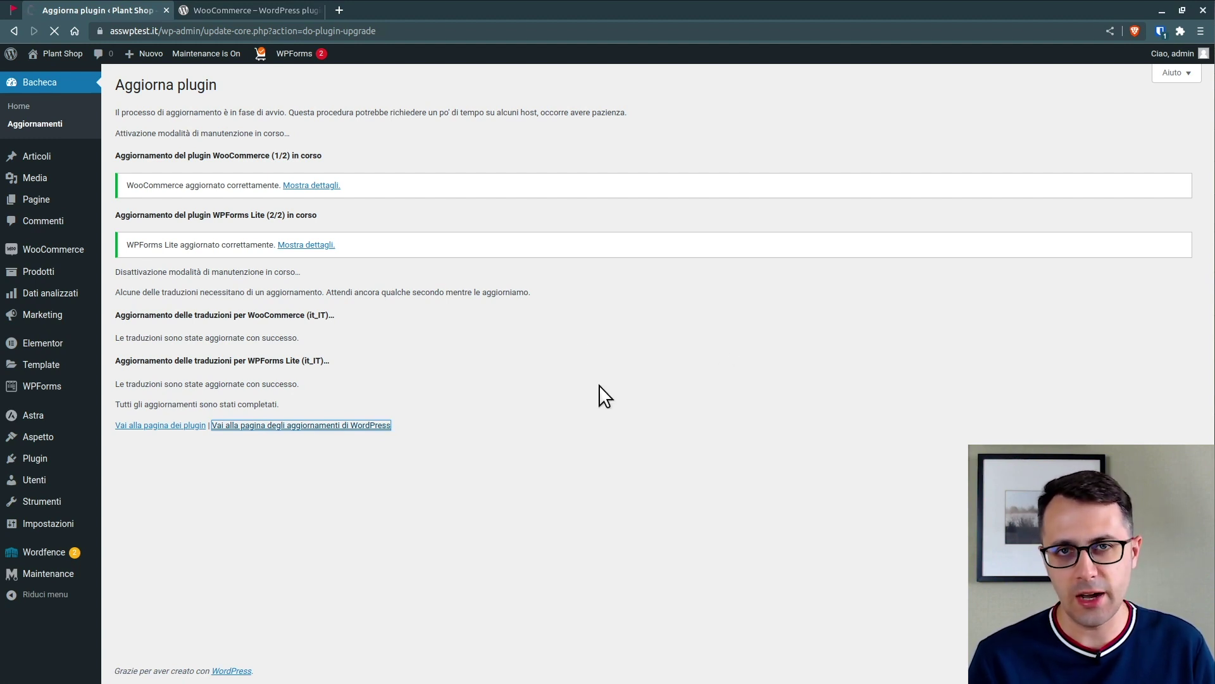
left_click(128, 580)
left_click(146, 660)
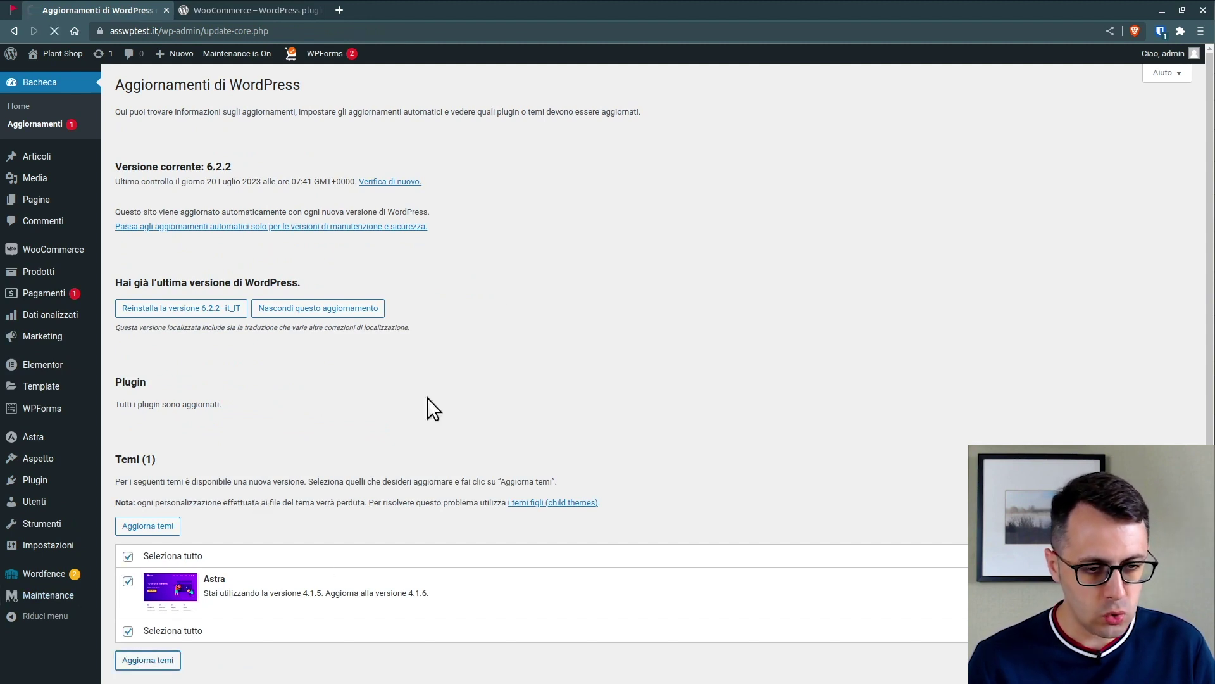
scroll(508, 284, "down", 3)
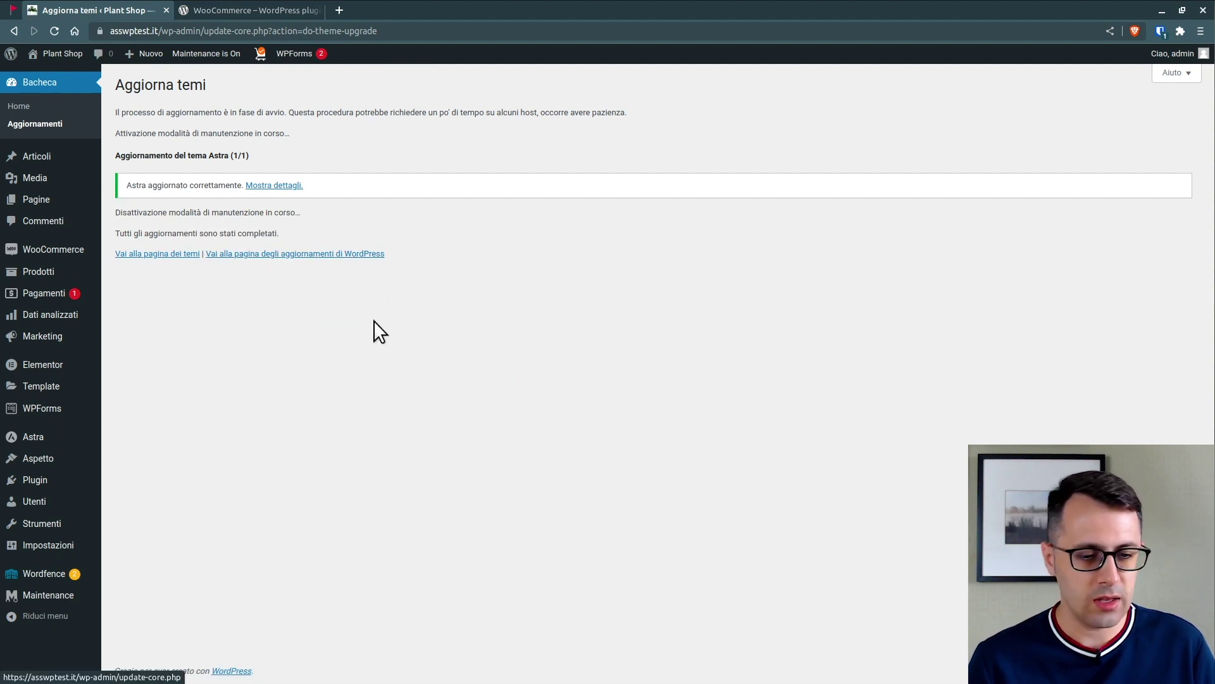
- Check the outcome of the Astra theme update and go back to the WordPress updates page
left_click_drag(140, 186, 214, 184)
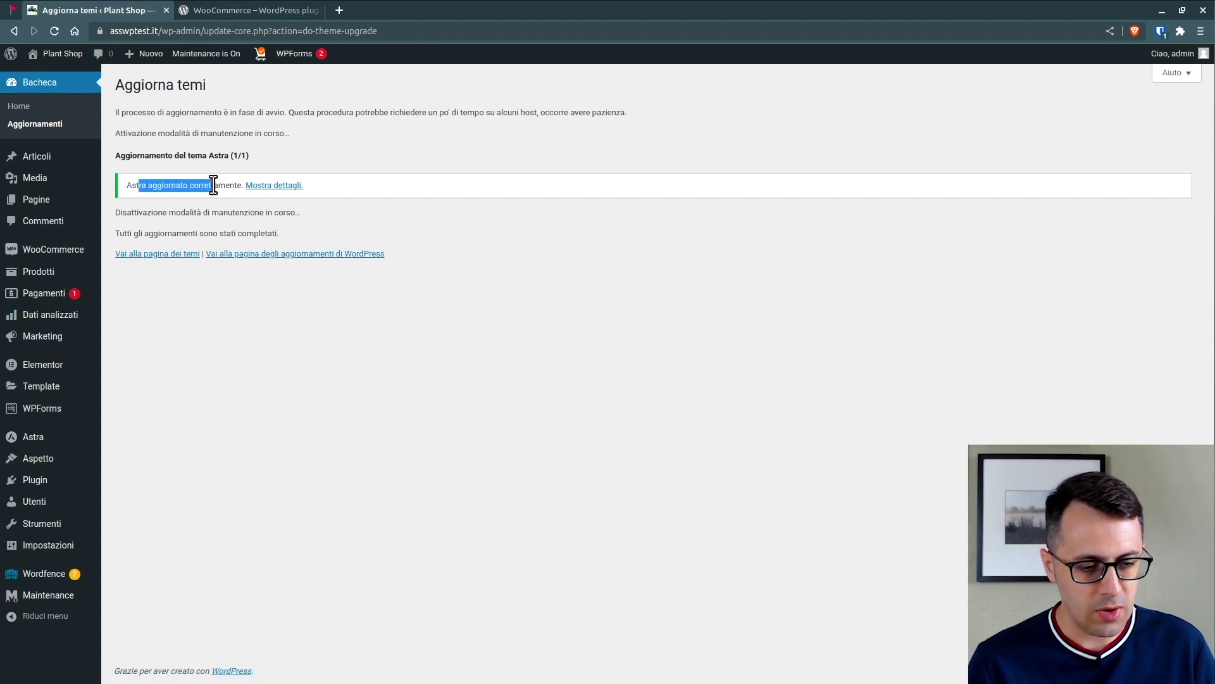
left_click(213, 185)
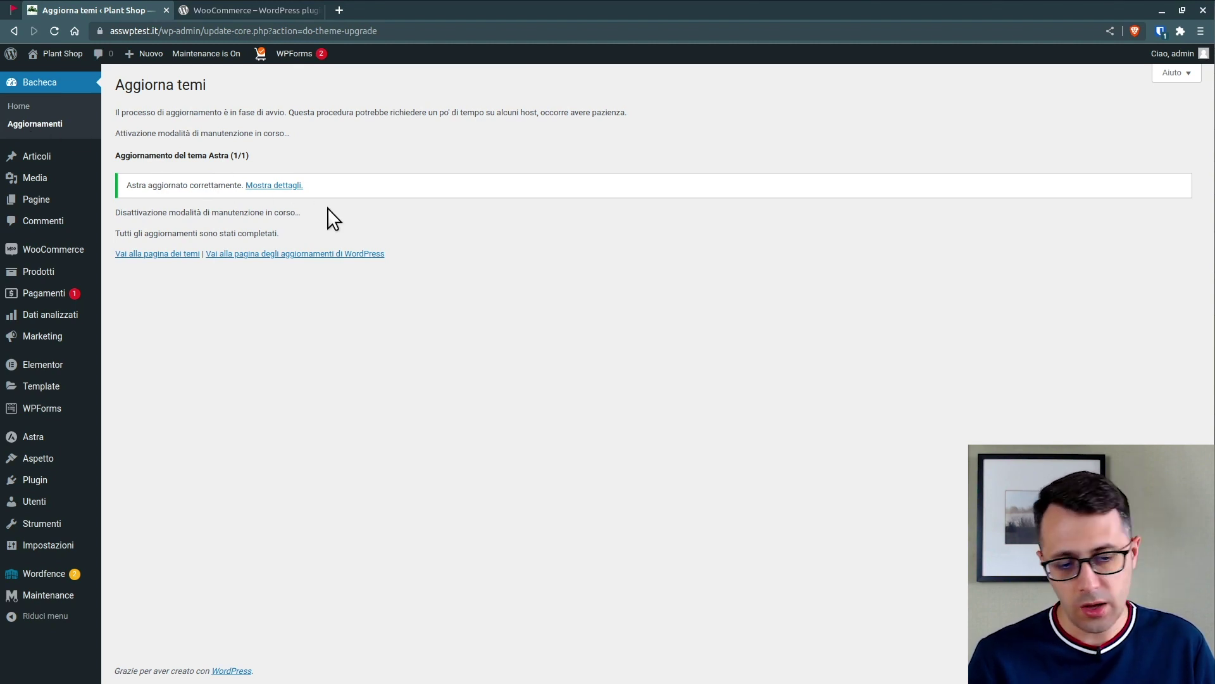
left_click(318, 253)
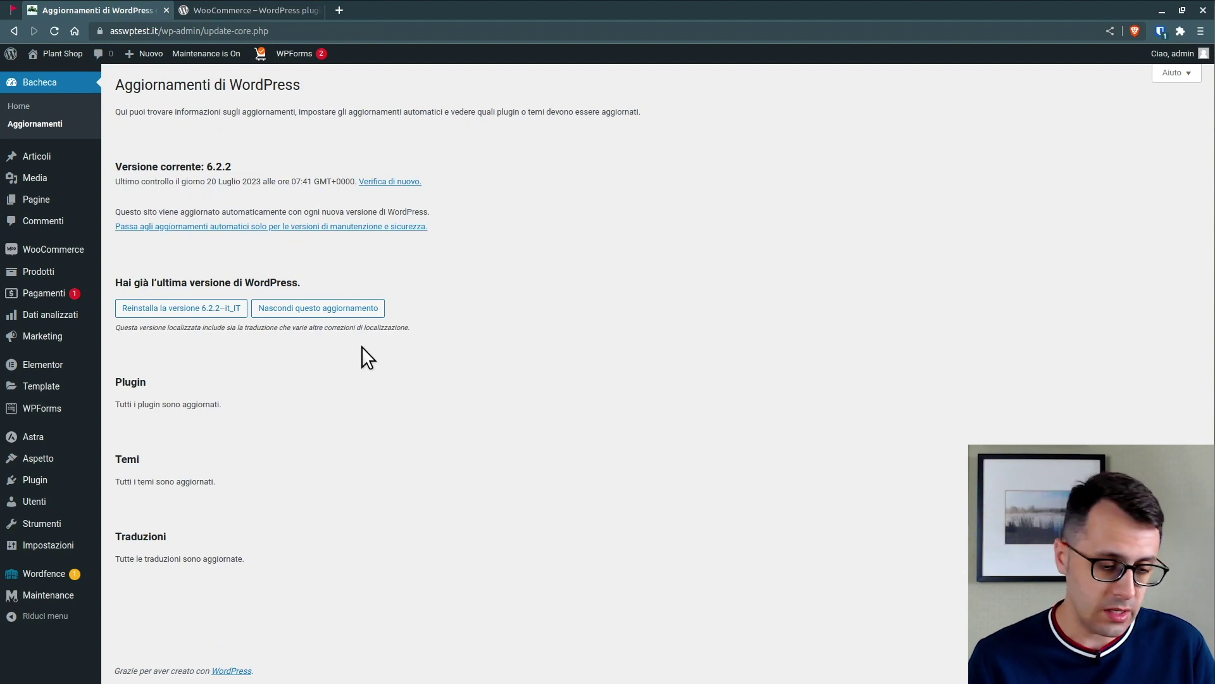
- Open the Wordfence dashboard and bring up the issue reported by the most recent scan
mouse_move(38, 574)
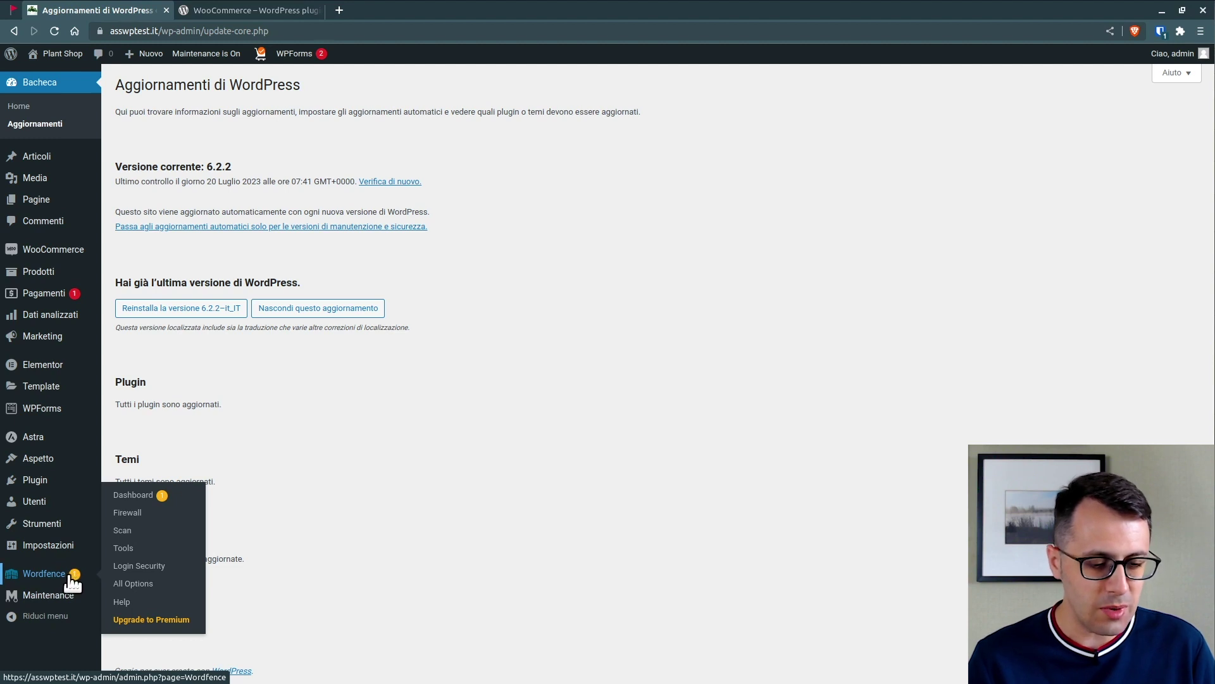
left_click(163, 499)
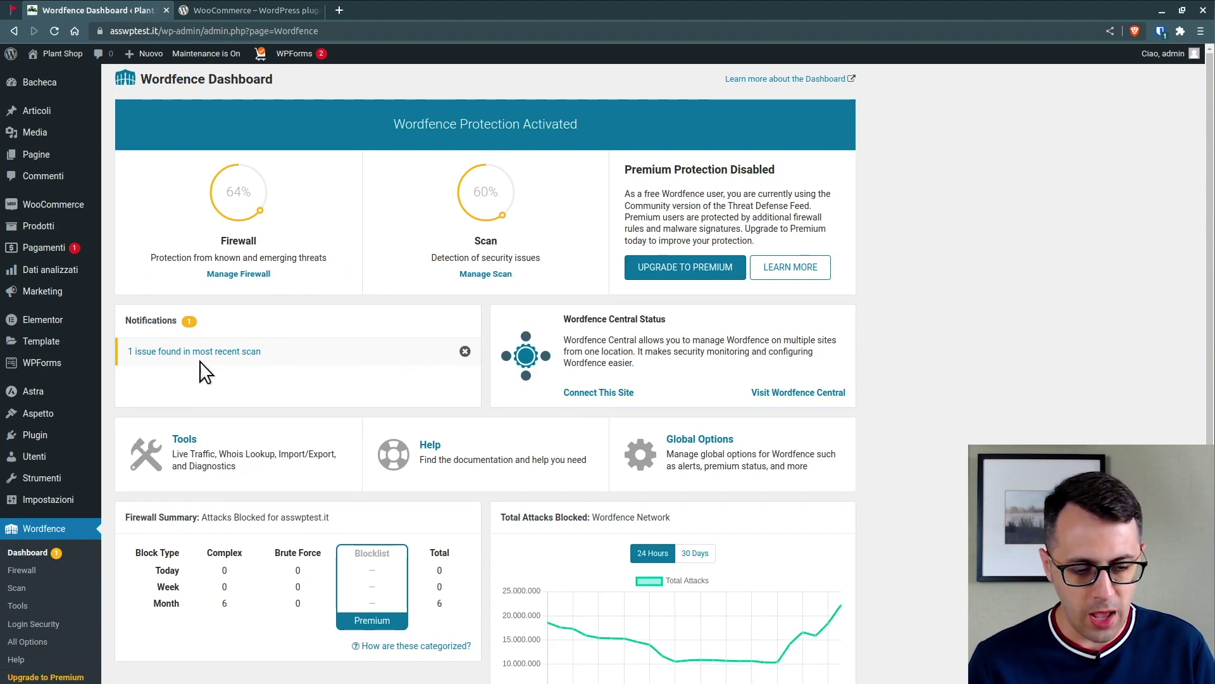
left_click(244, 354)
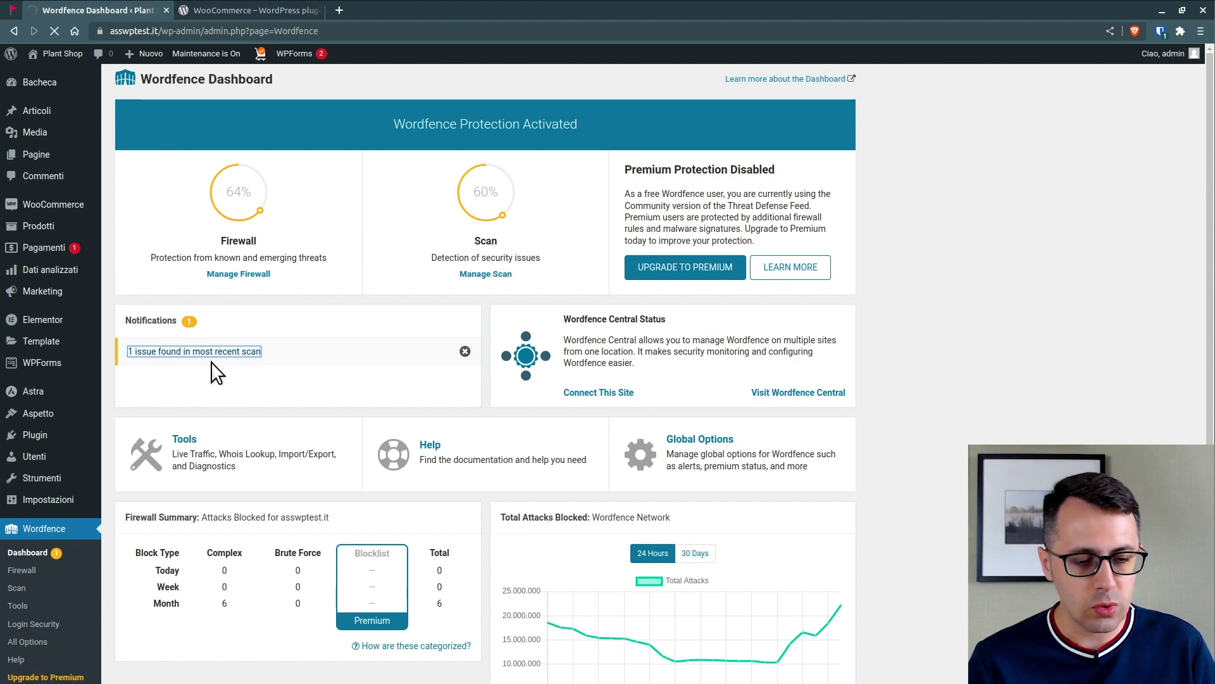
scroll(350, 334, "down", 1)
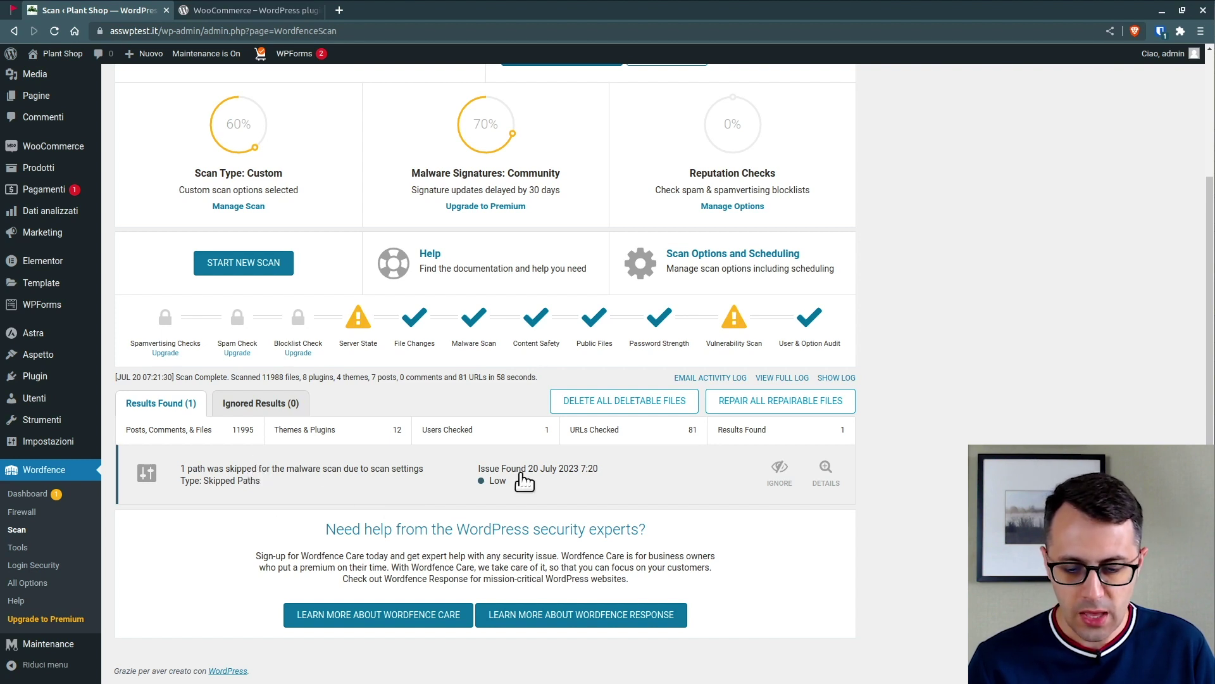
- Expand the details of the skipped-paths scan issue, read the skipped path and mark the issue as fixed
left_click(825, 473)
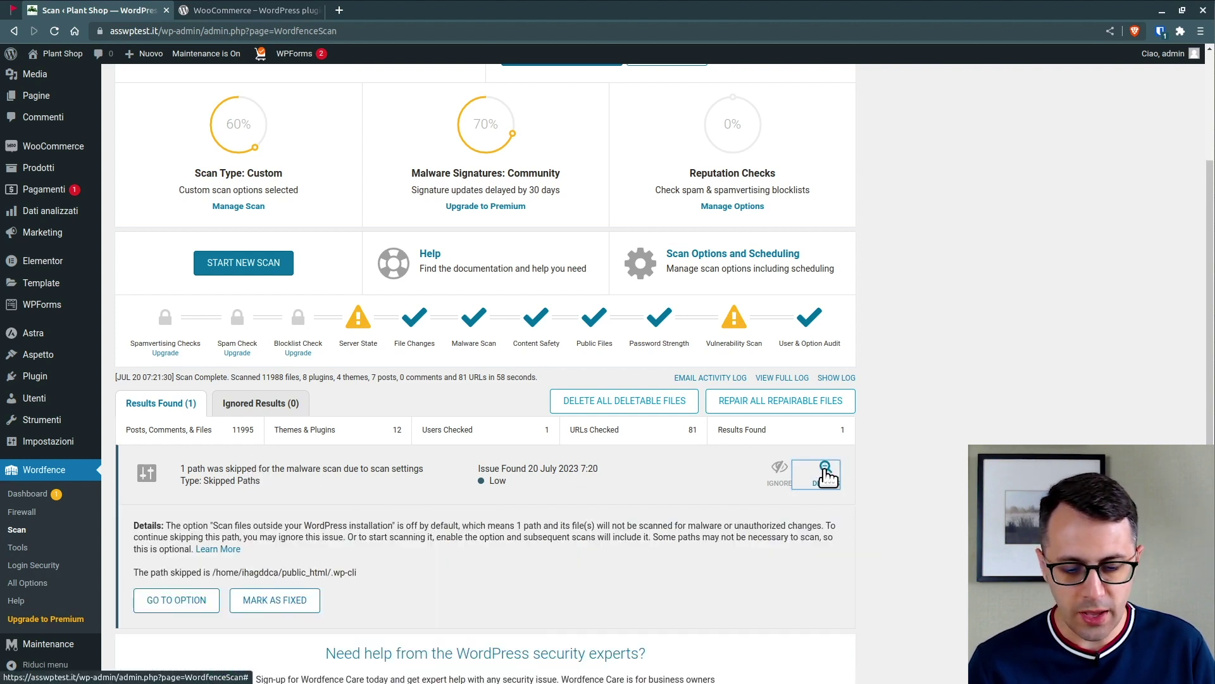
scroll(903, 328, "down", 2)
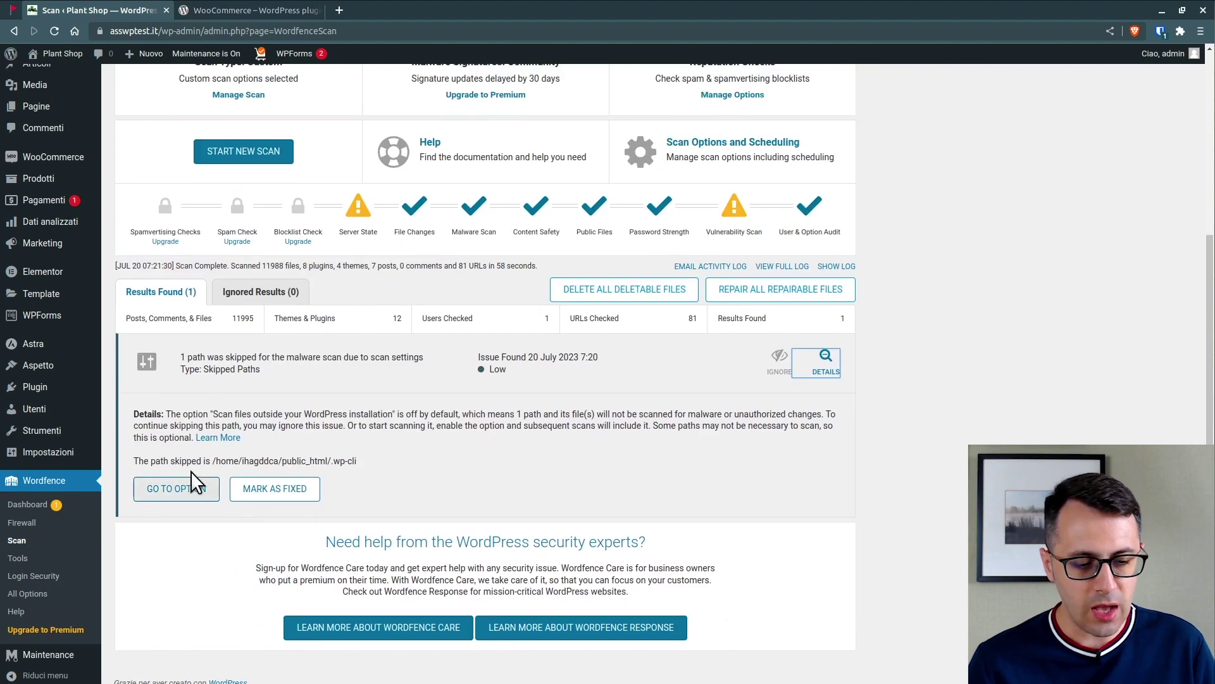
left_click_drag(211, 461, 346, 463)
left_click(346, 464)
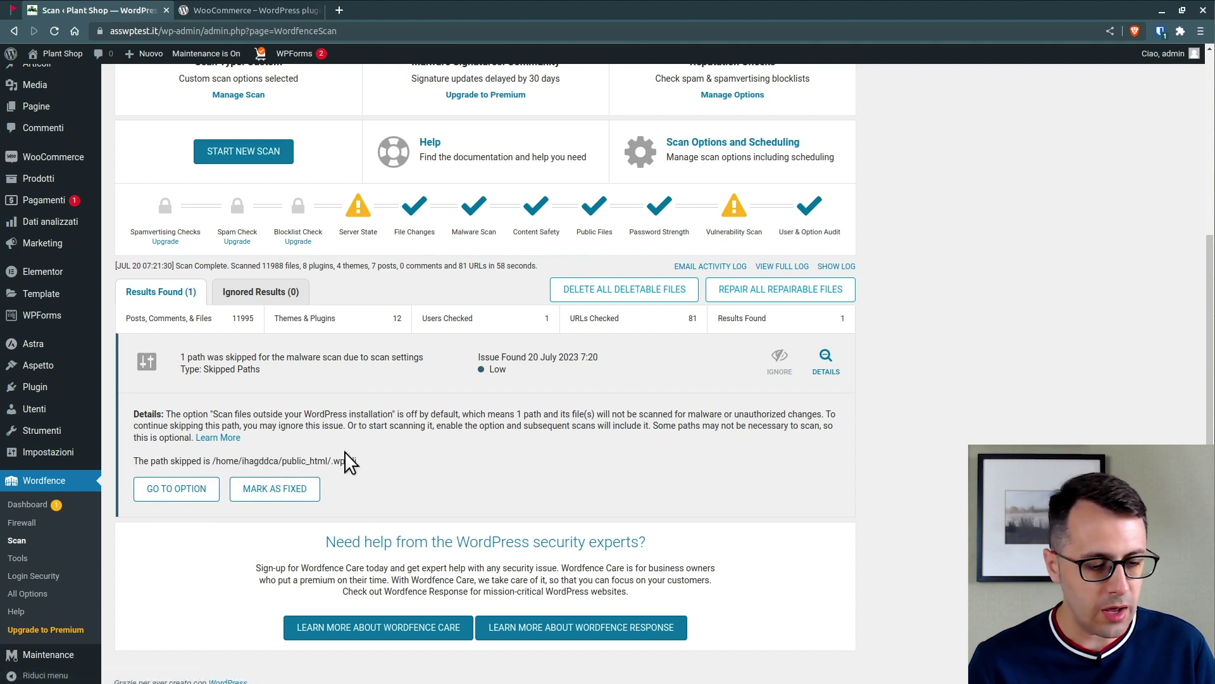
left_click(288, 484)
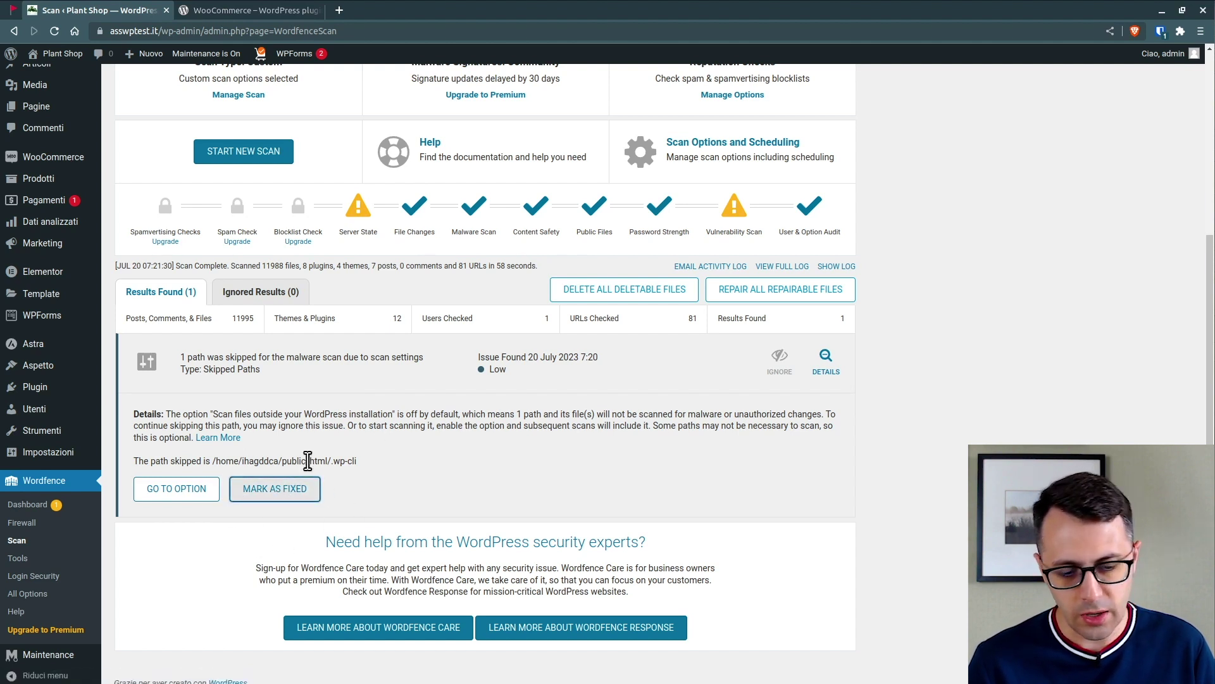
scroll(288, 441, "up", 4)
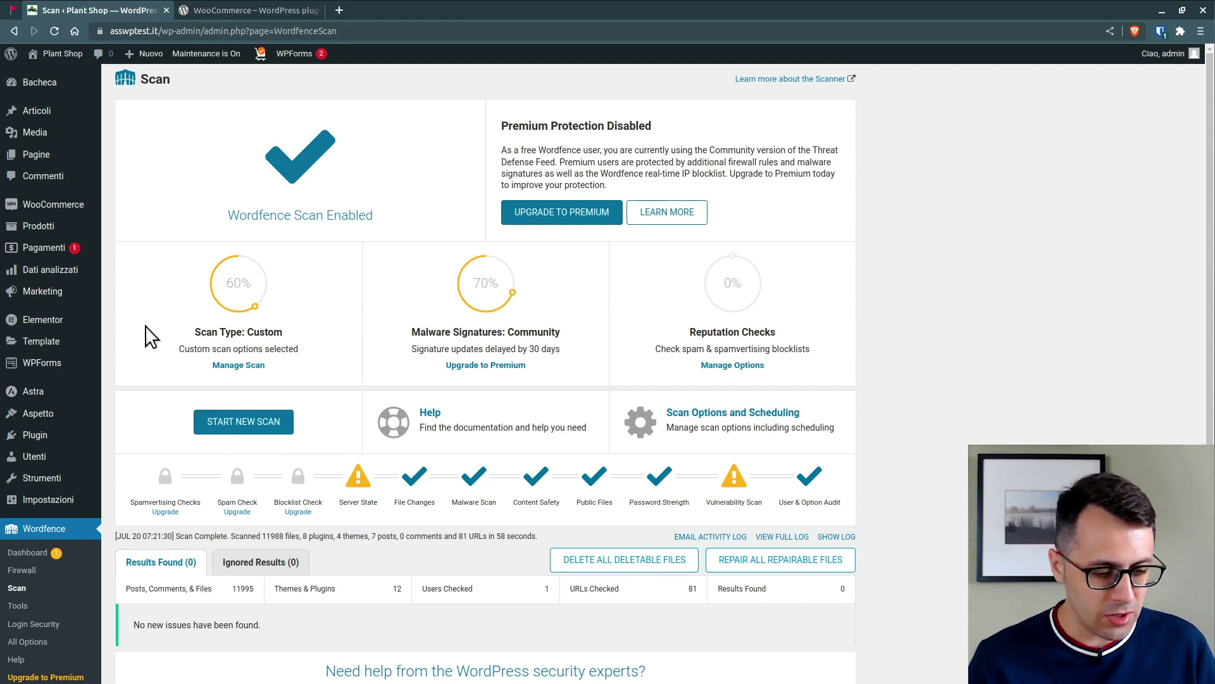
- View the installed plugins list, revisit the Wordfence scan page and return to the plugins list
left_click(48, 443)
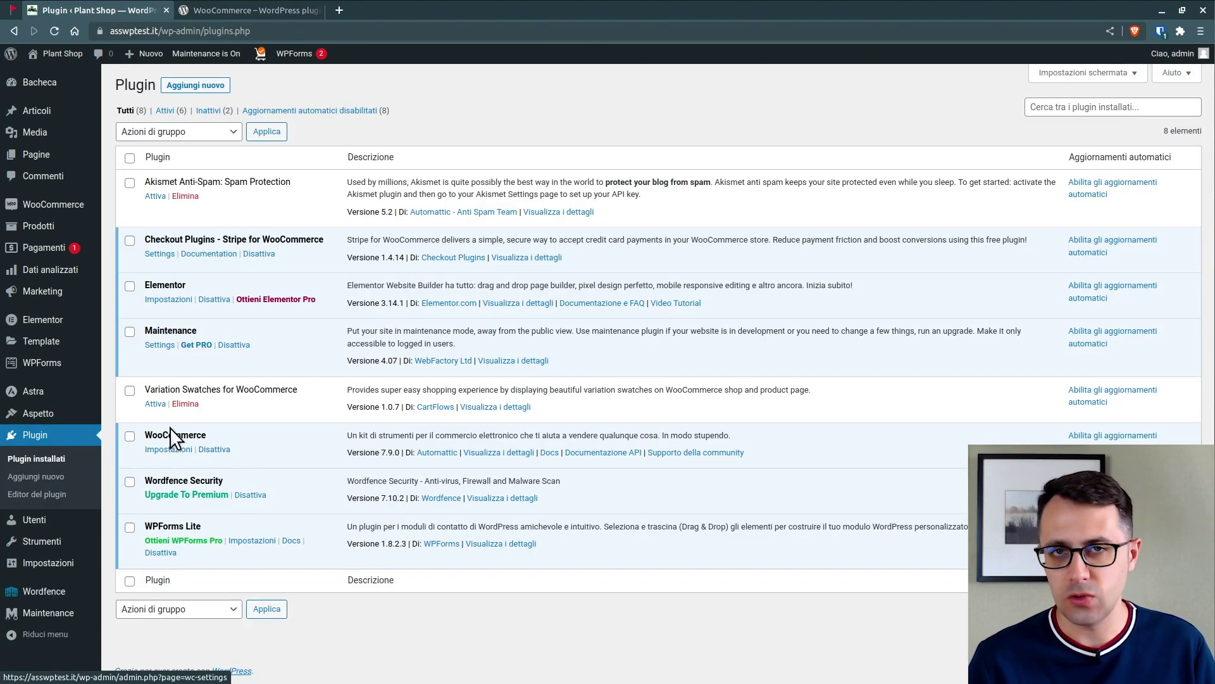
key("alt+Left")
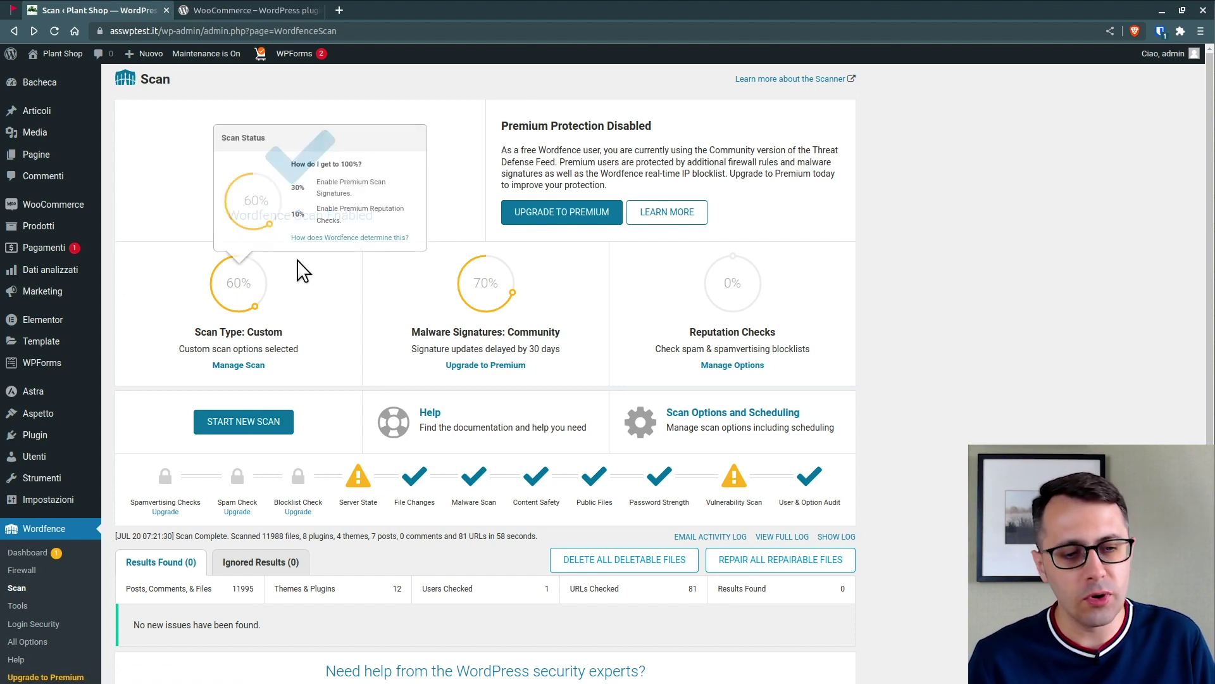
mouse_move(282, 263)
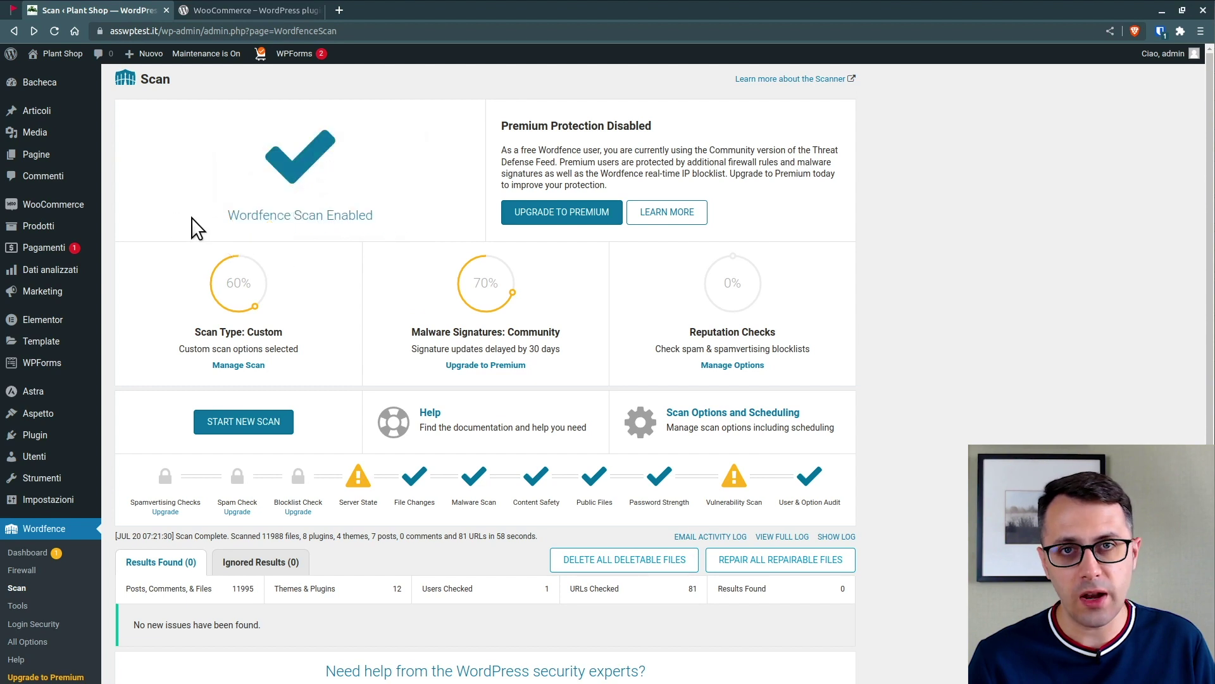
left_click(47, 438)
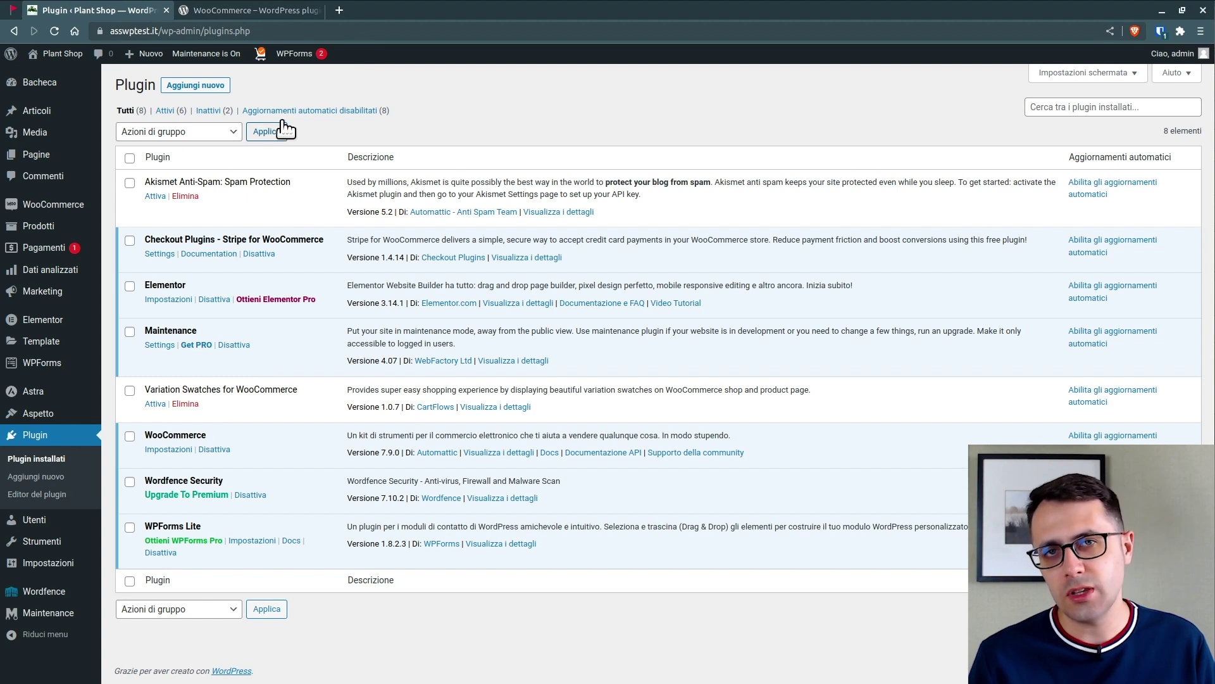
- Switch to the WooCommerce plugin page on WordPress.org and read through its description
left_click(218, 9)
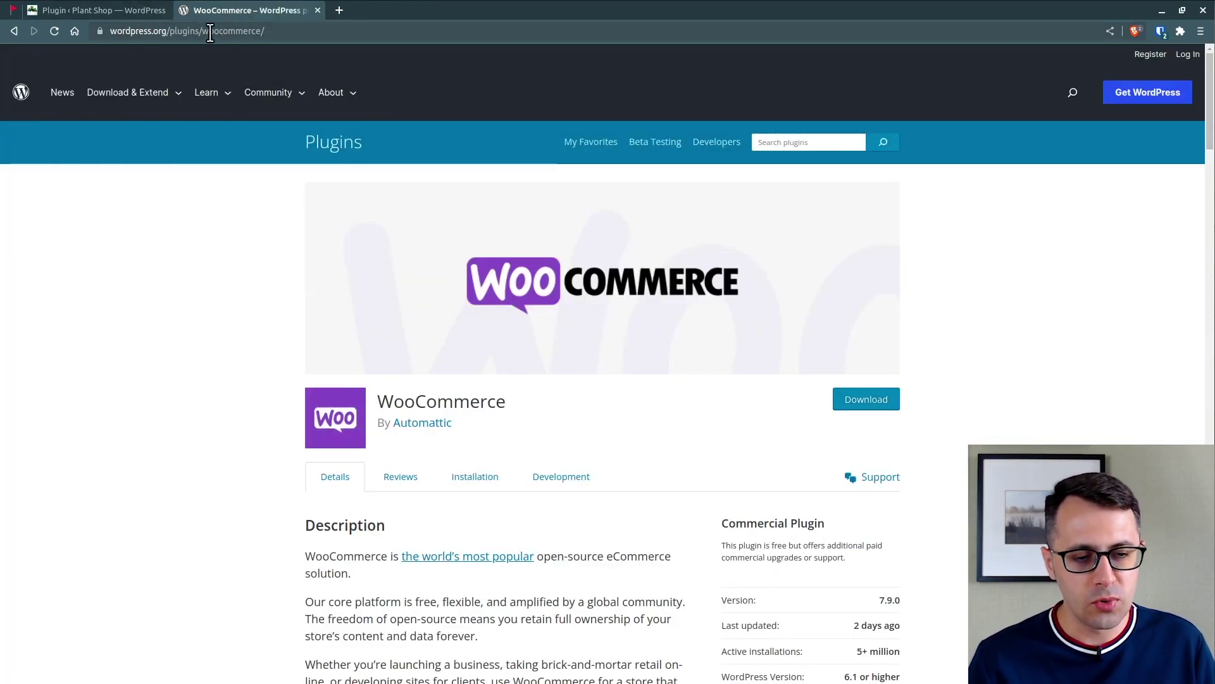
mouse_move(178, 90)
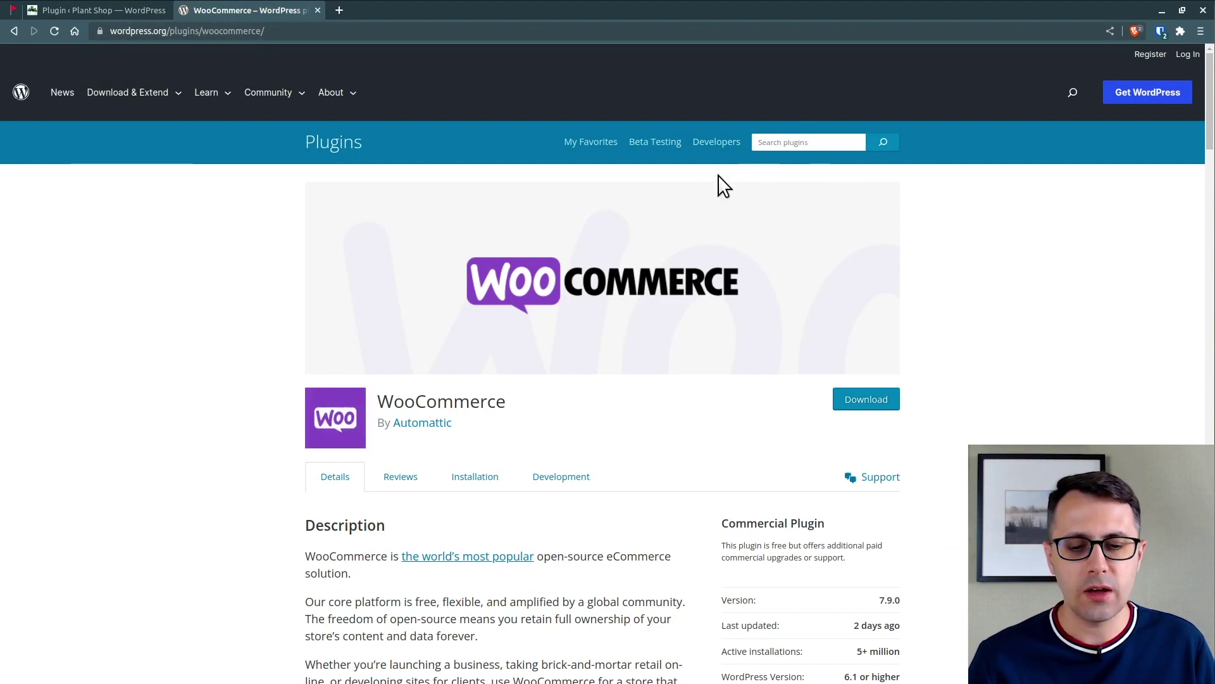
scroll(337, 280, "down", 5)
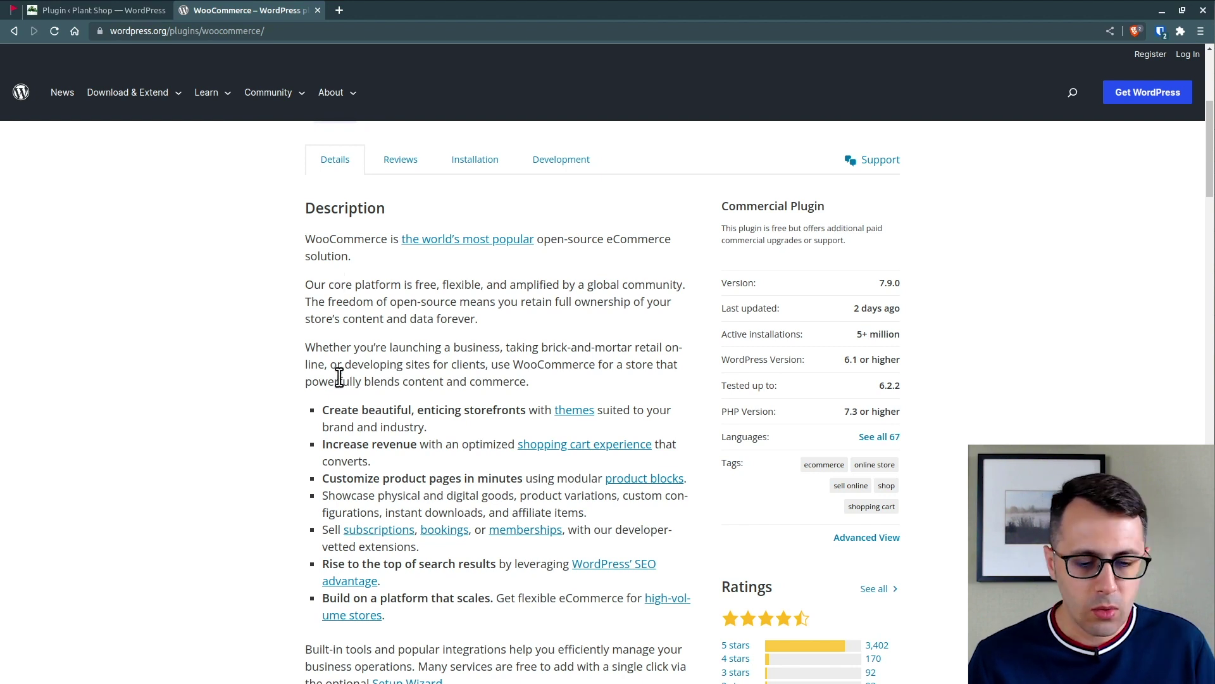
scroll(339, 377, "down", 2)
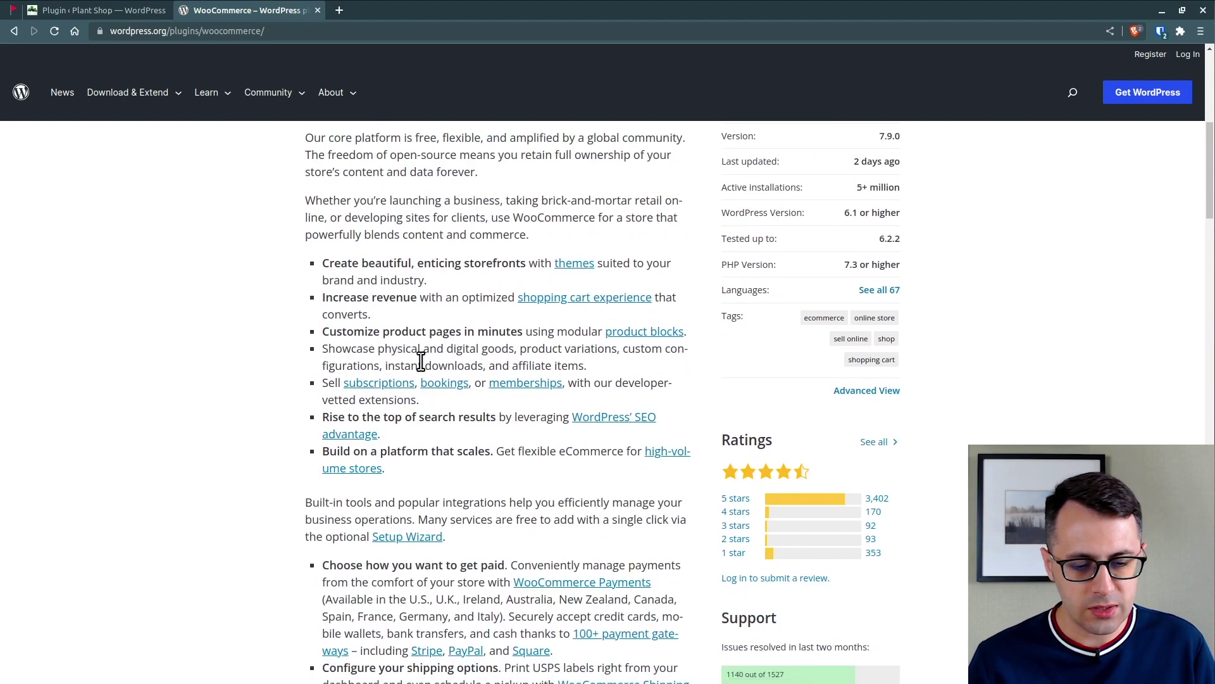
scroll(336, 453, "down", 5)
scroll(340, 454, "down", 2)
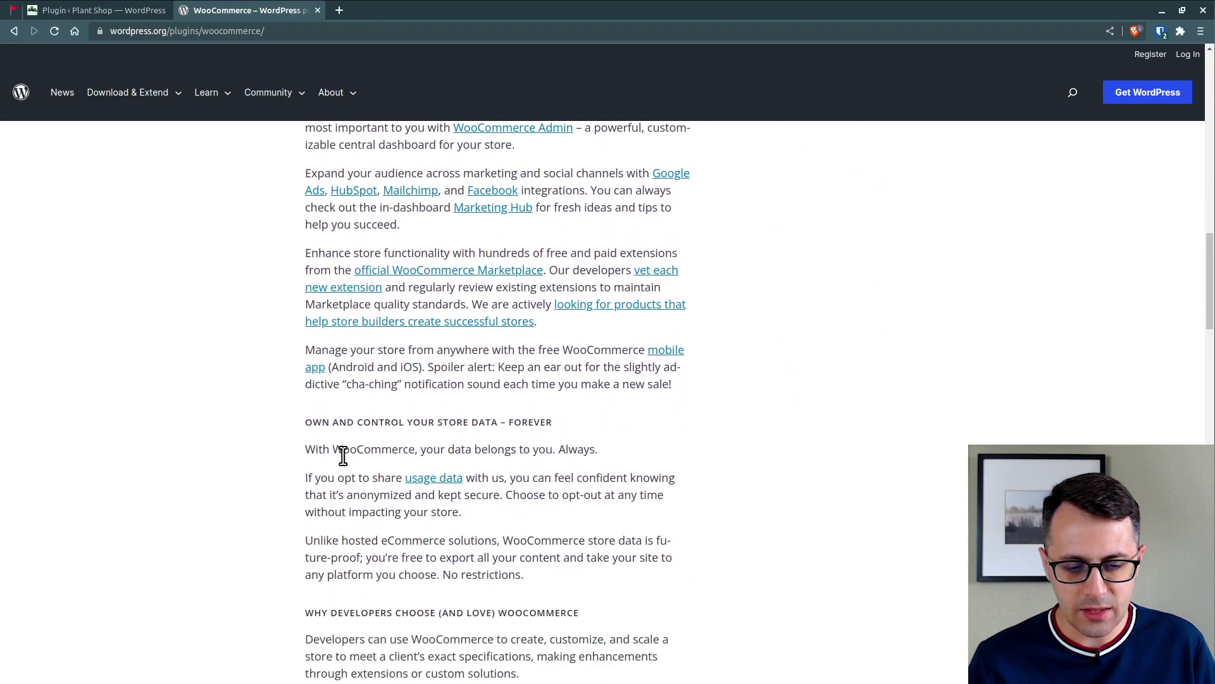
scroll(340, 453, "down", 8)
scroll(340, 466, "up", 20)
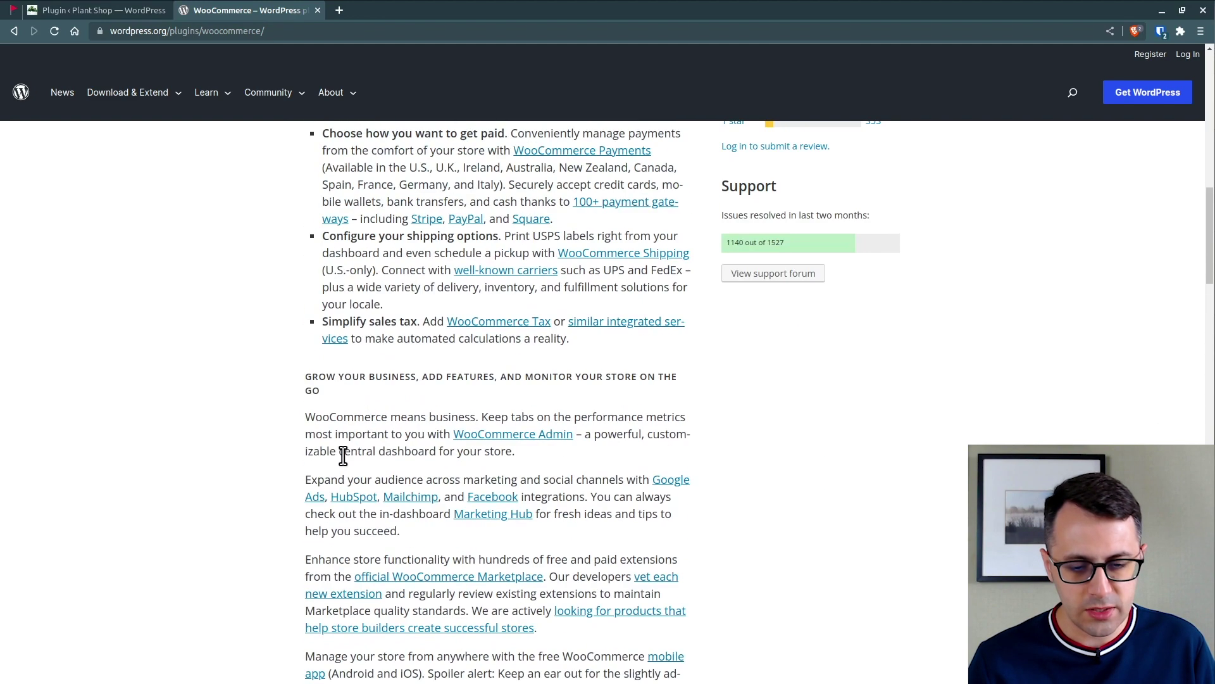
- Check the WooCommerce plugin's version and when it was last updated
scroll(340, 465, "down", 5)
scroll(340, 453, "up", 1)
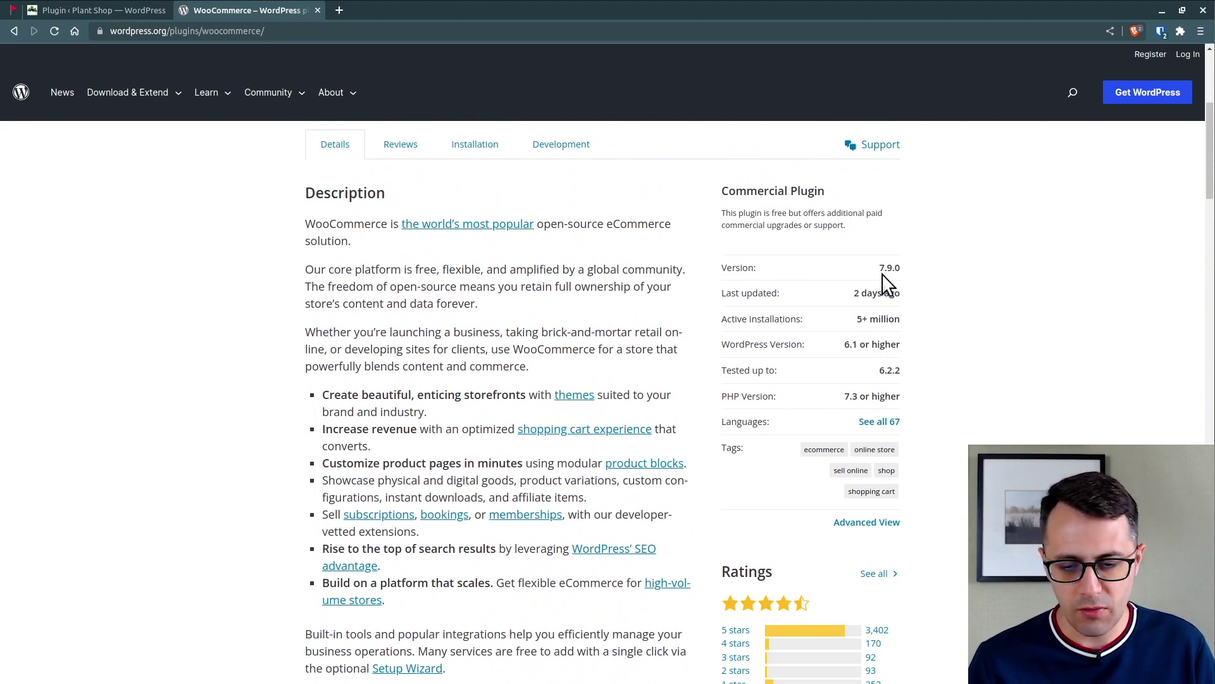
left_click_drag(852, 294, 891, 298)
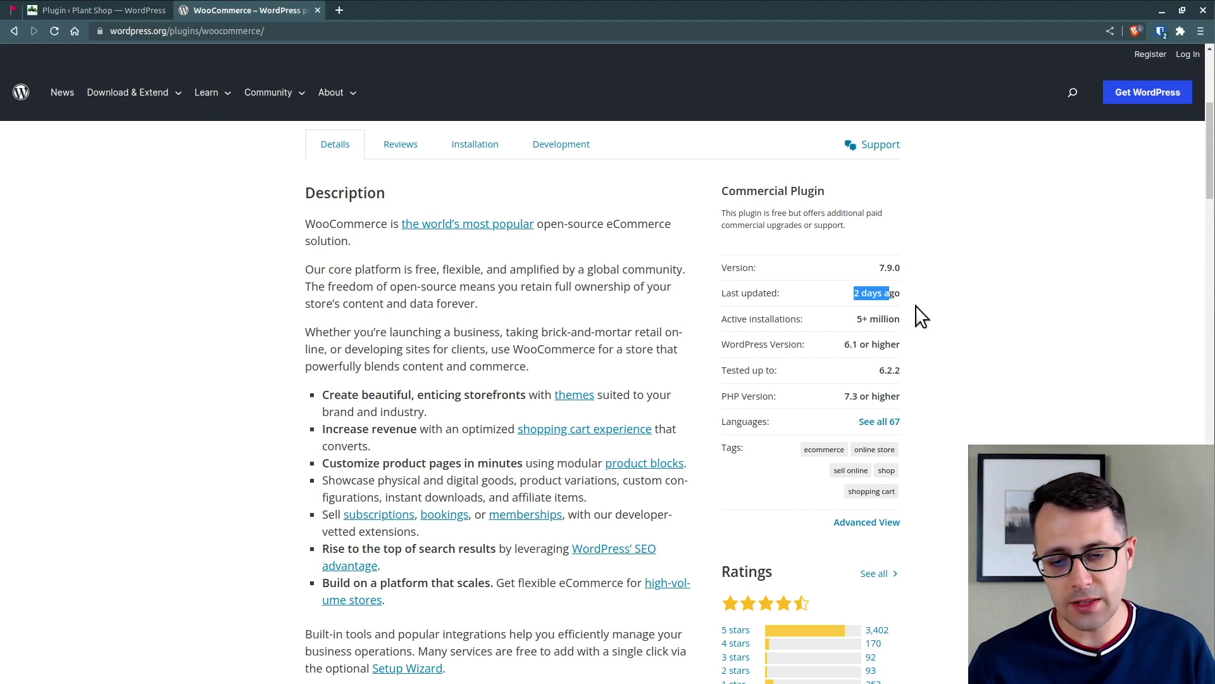
- Check the WooCommerce plugin's active installations, version requirements, star ratings and resolved support issues
left_click(862, 325)
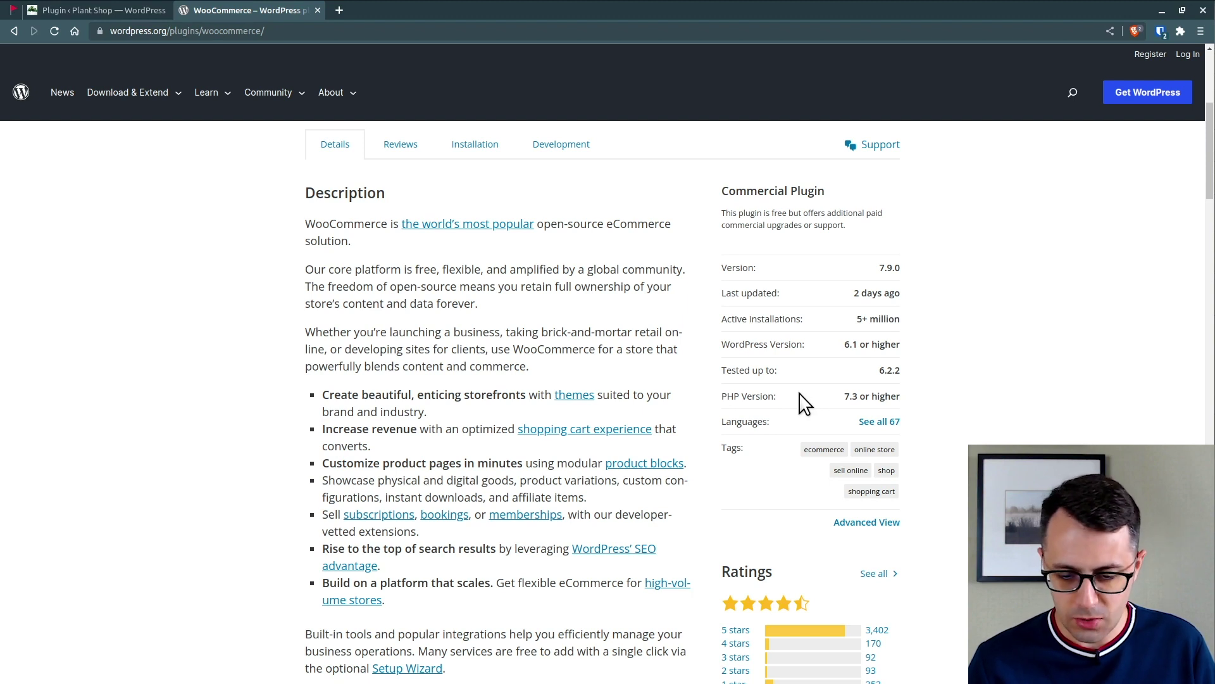
scroll(799, 396, "down", 3)
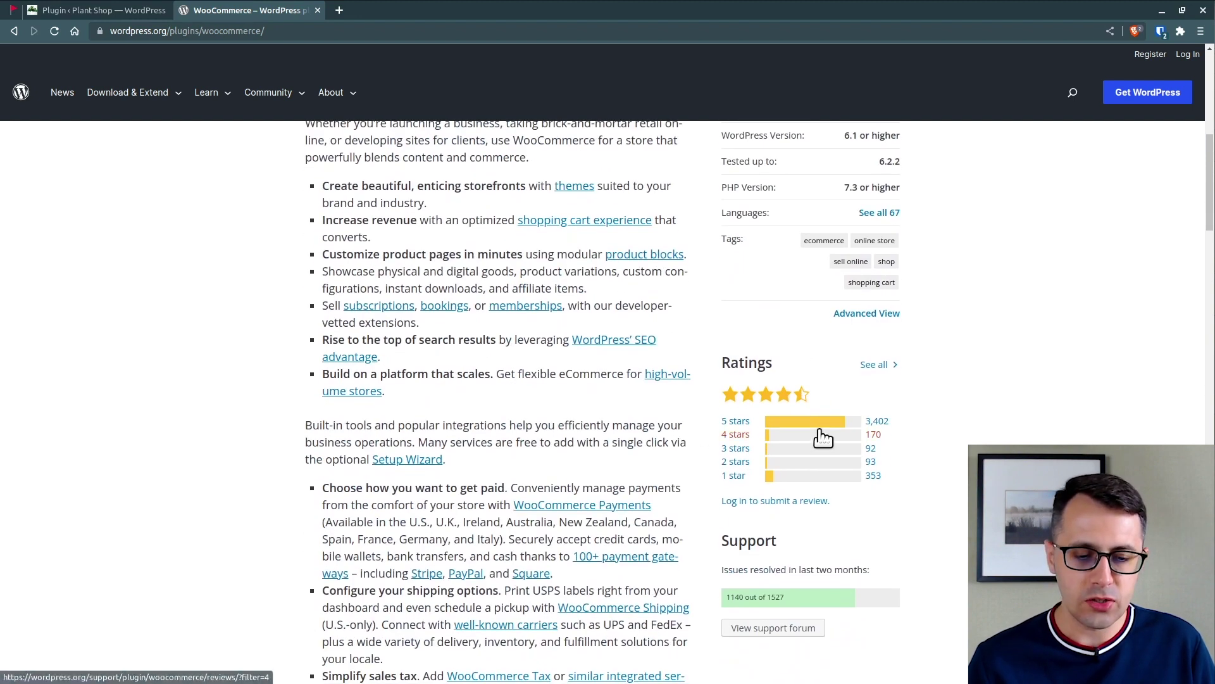
scroll(361, 279, "up", 8)
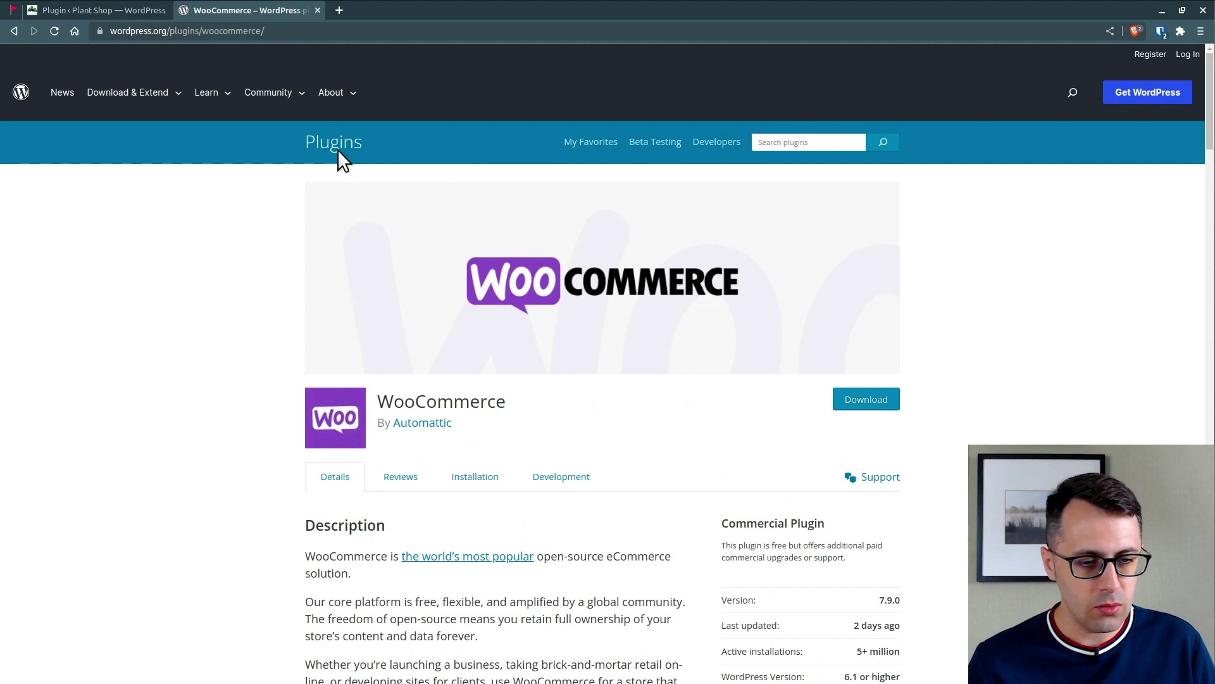
- Search the web for woocommerce, look over the official site and its Extensions categories, and return to the installed plugins list
left_click(238, 31)
type("woocommerce")
key("Return")
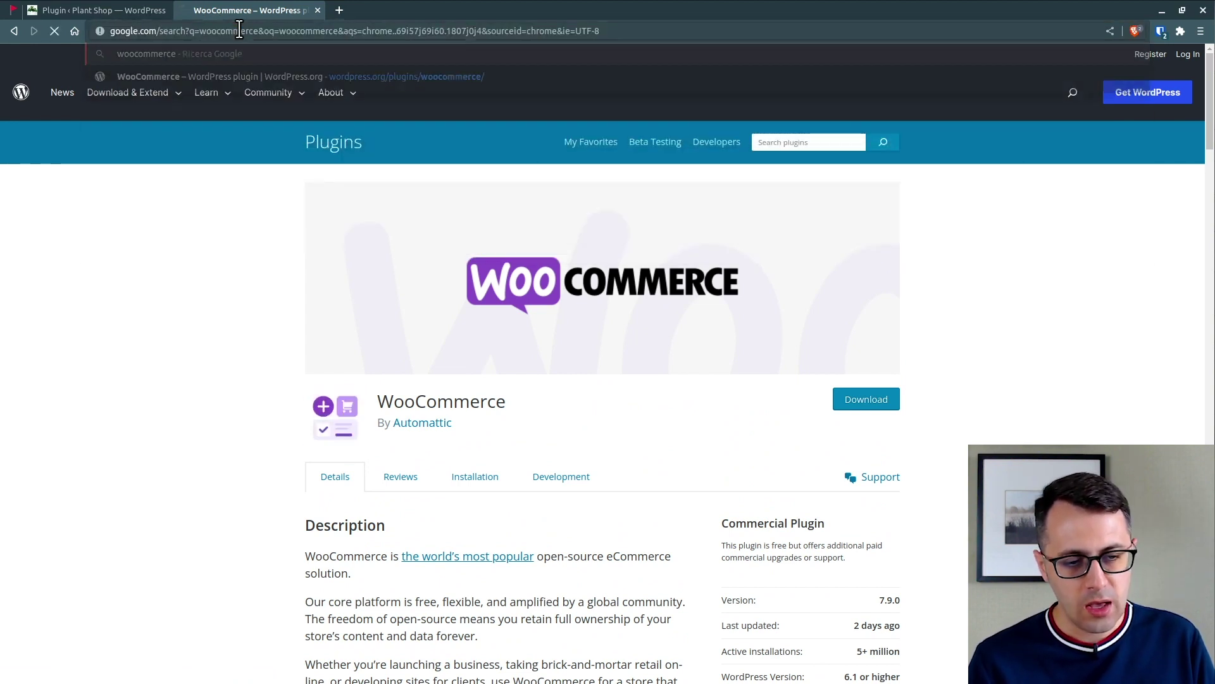
left_click(414, 201)
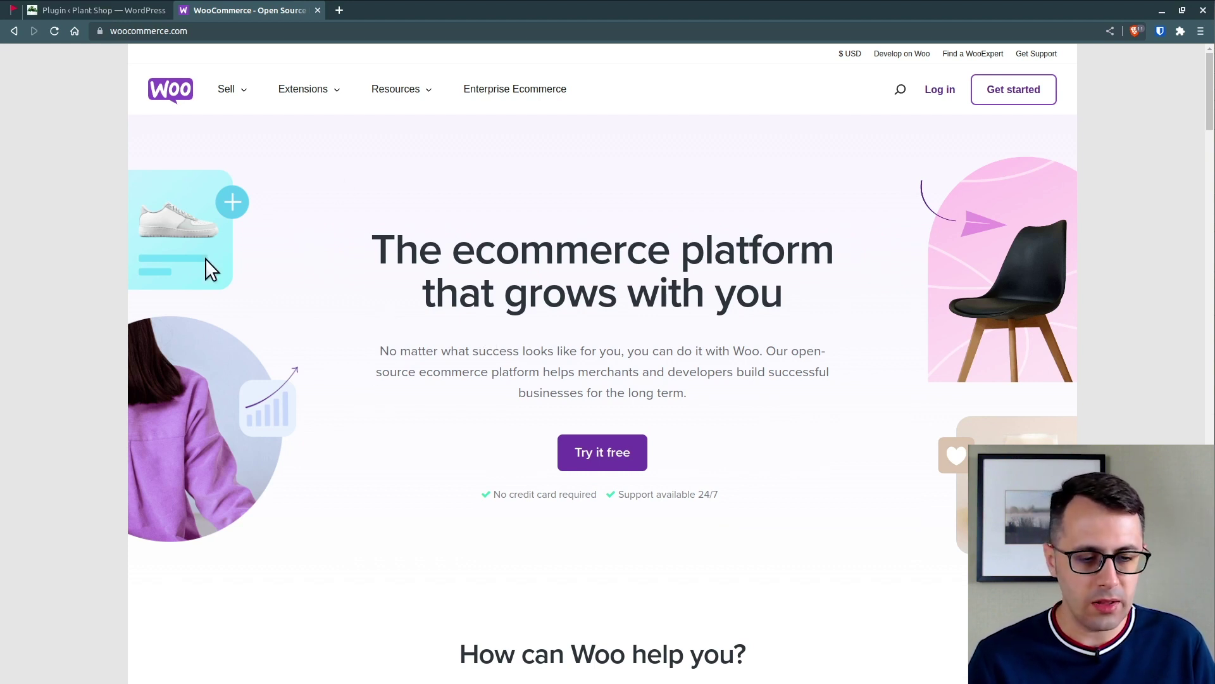
left_click(337, 109)
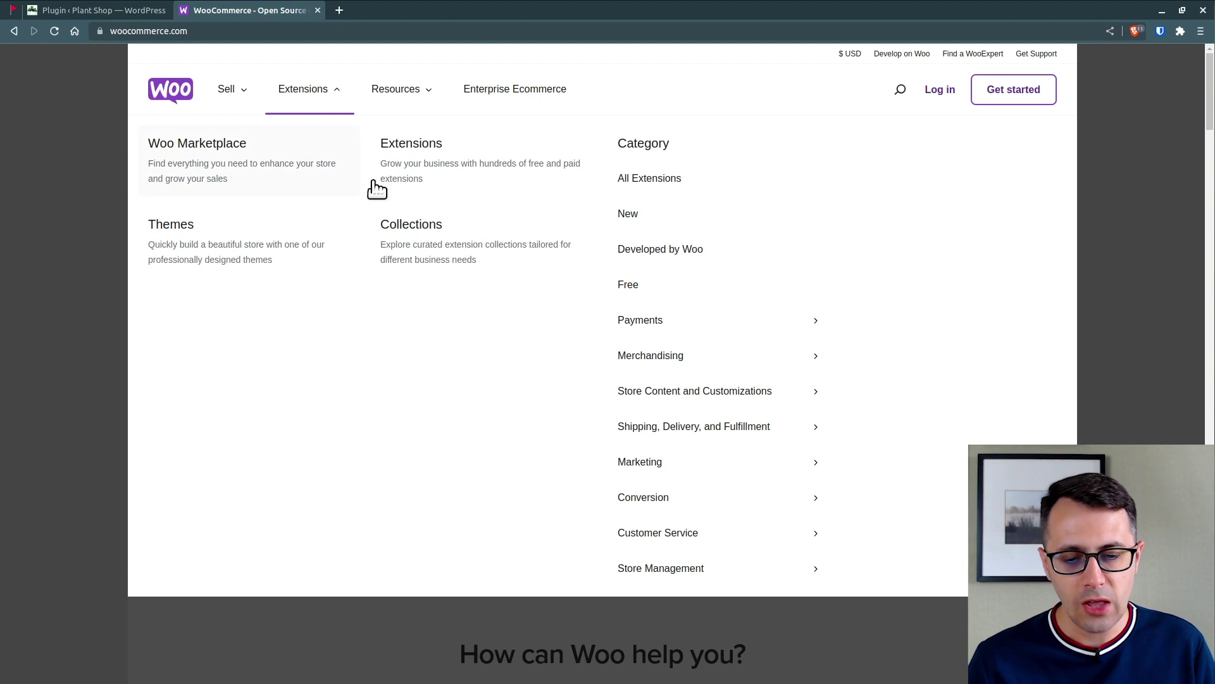
scroll(714, 338, "down", 5)
scroll(715, 342, "up", 5)
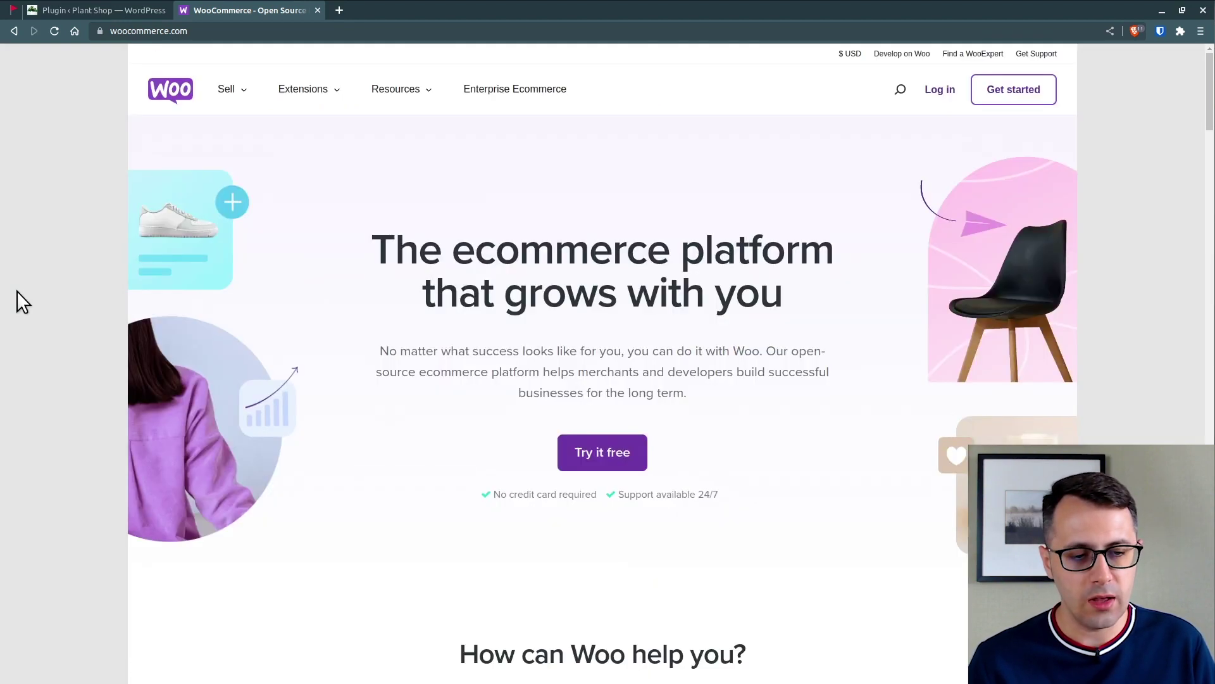
left_click(317, 10)
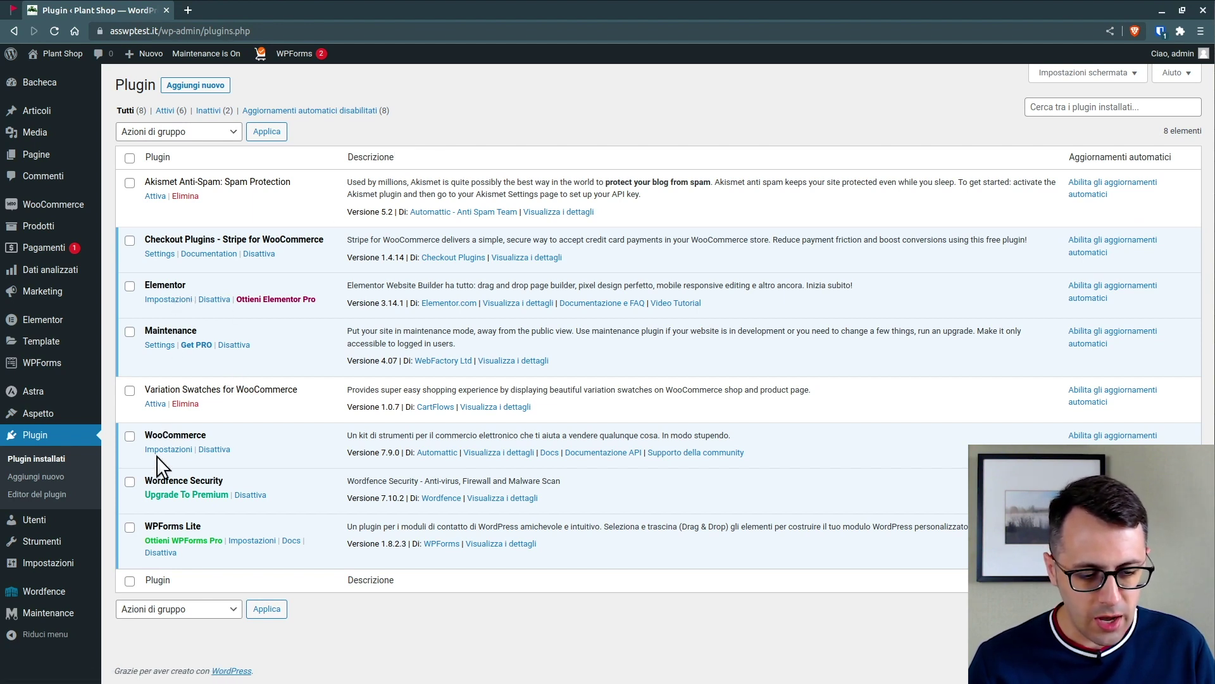
- Deactivate the WooCommerce plugin, reactivate it and review the admin sections it adds
left_click(213, 450)
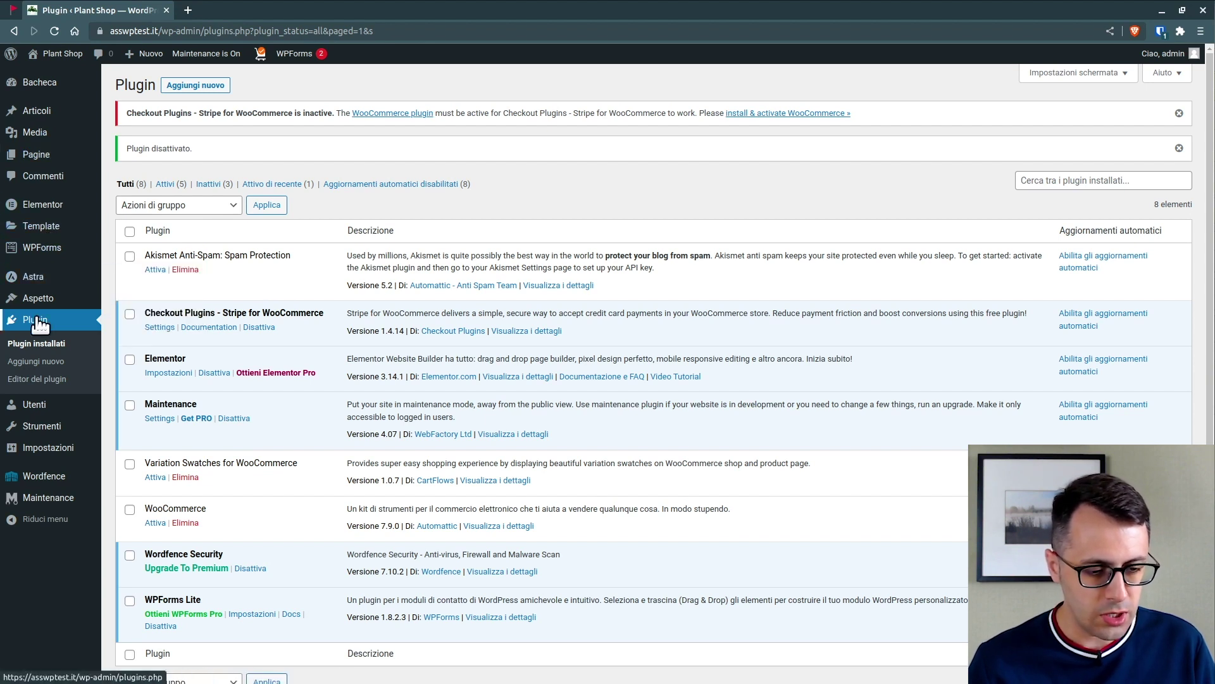
left_click(154, 522)
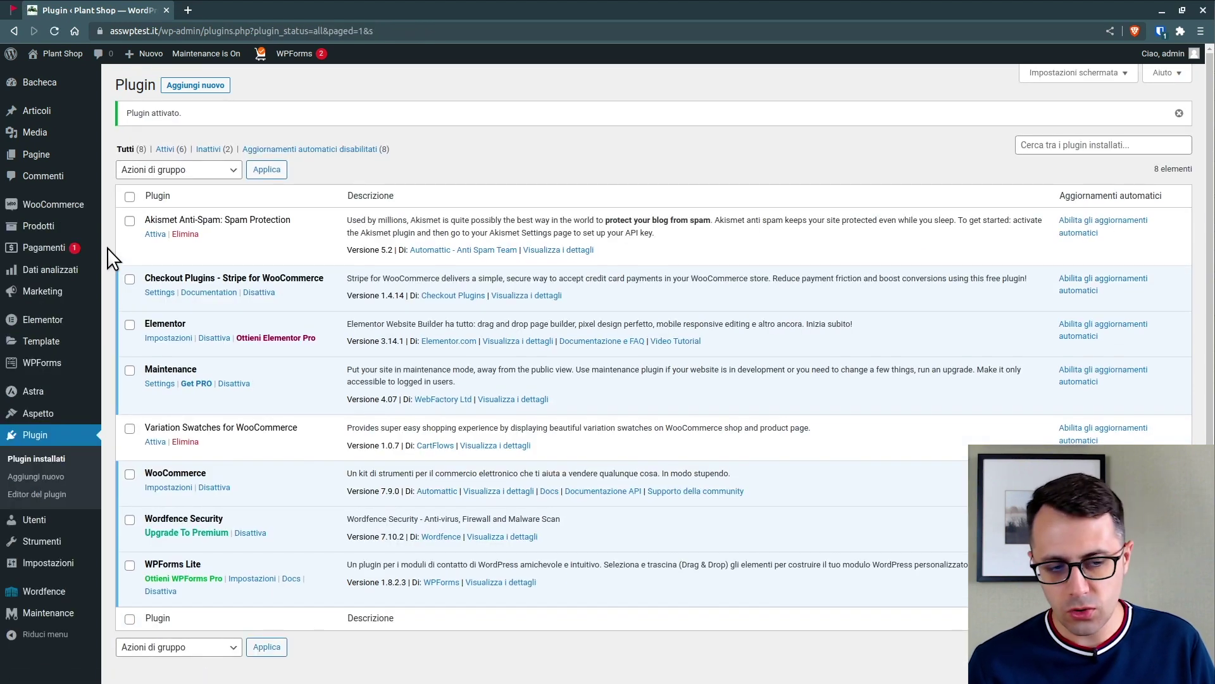
mouse_move(35, 212)
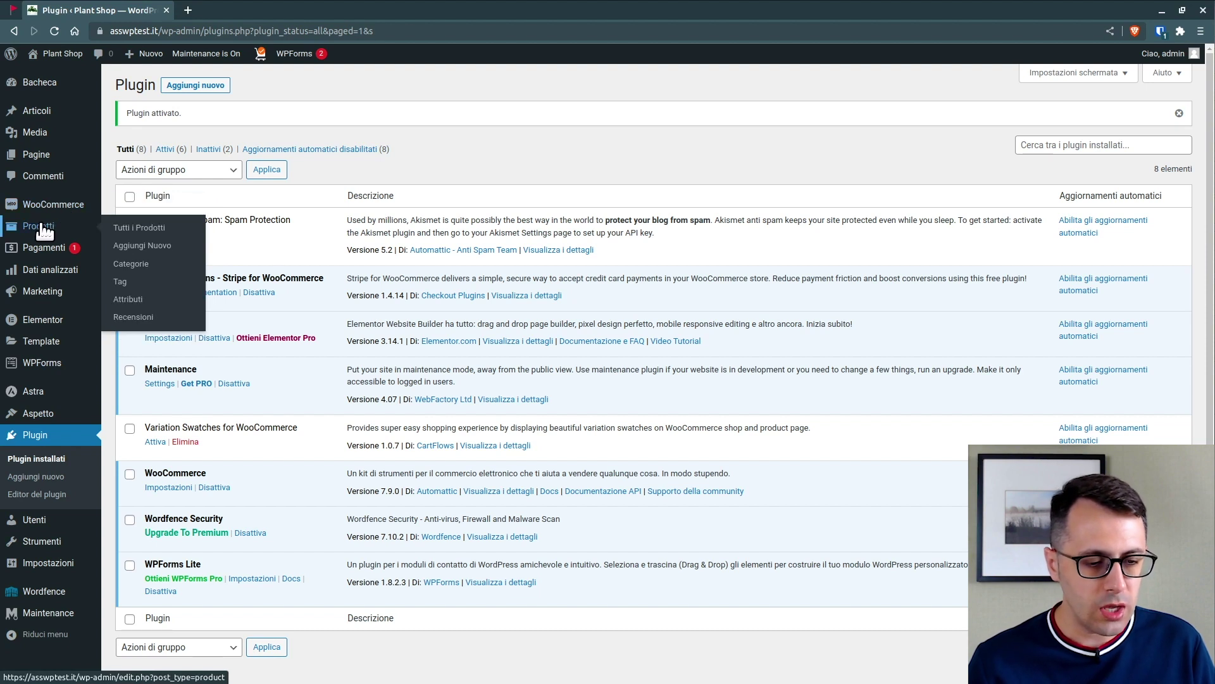
mouse_move(62, 274)
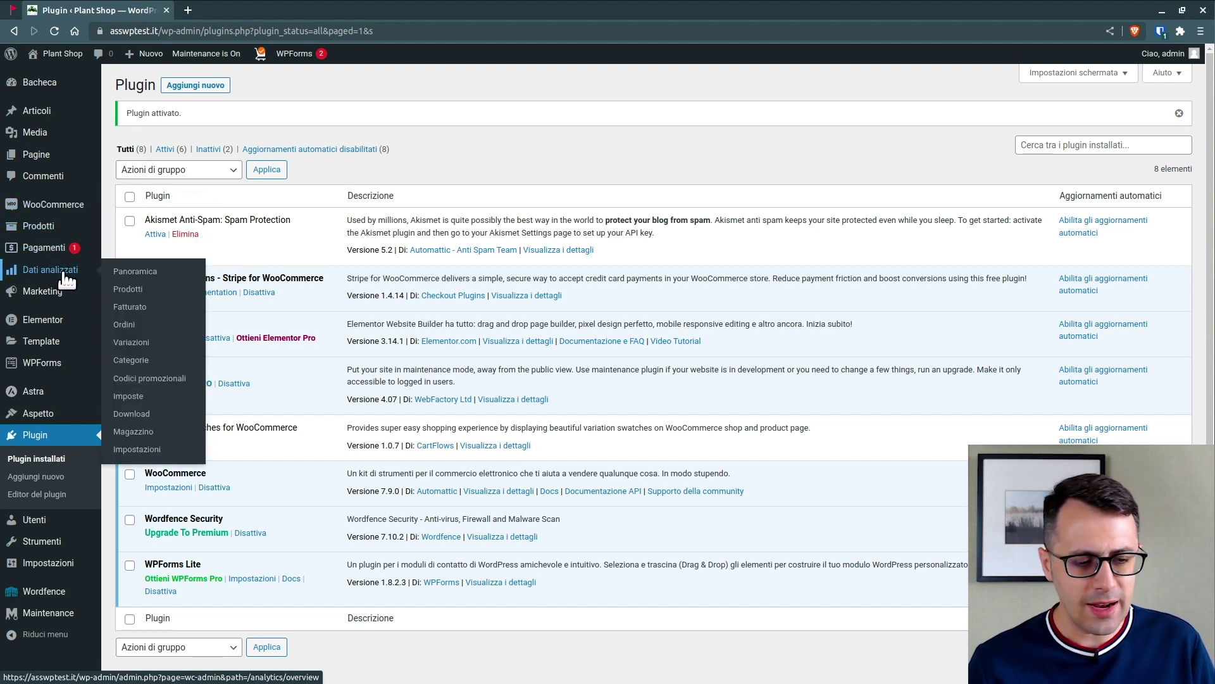
mouse_move(43, 296)
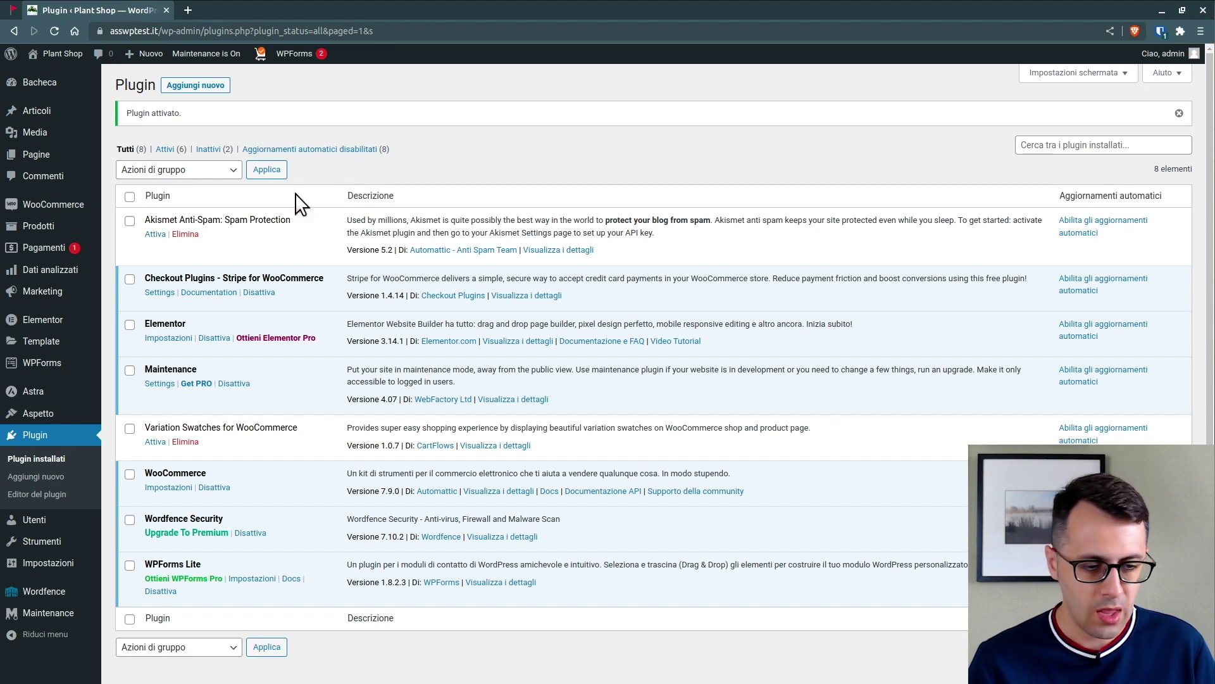
- Open WooCommerce, skip its guided setup and leave the store location question by loading the wp-admin dashboard
mouse_move(72, 206)
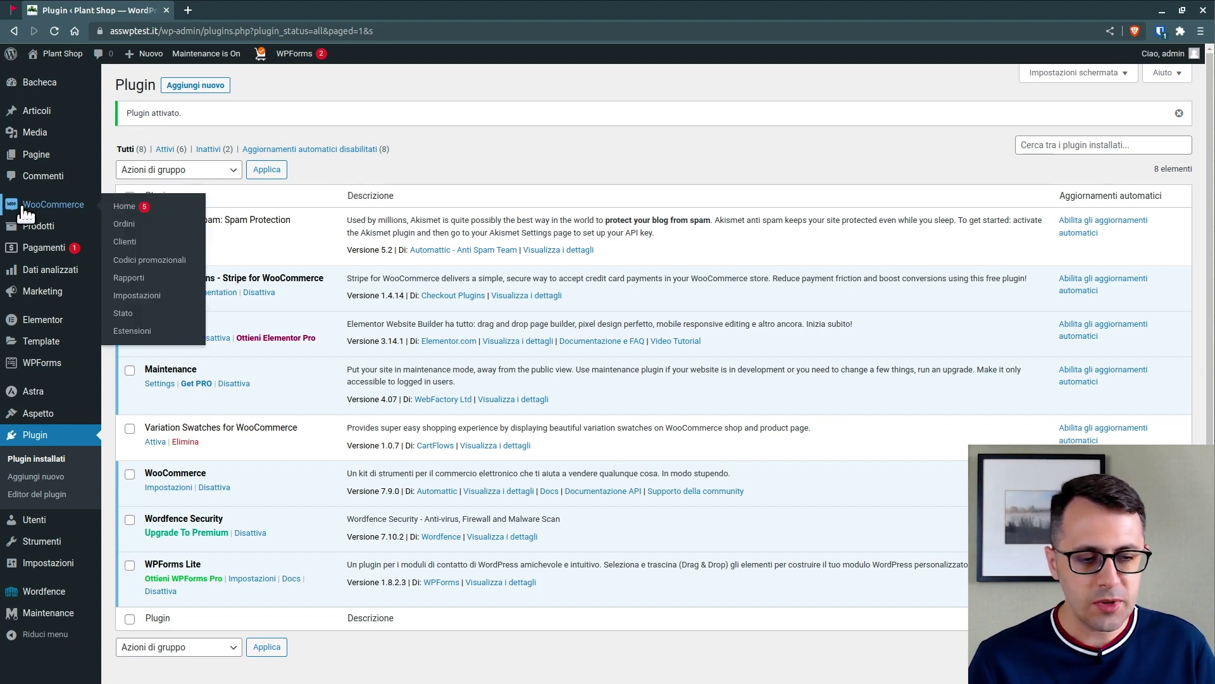
left_click(64, 204)
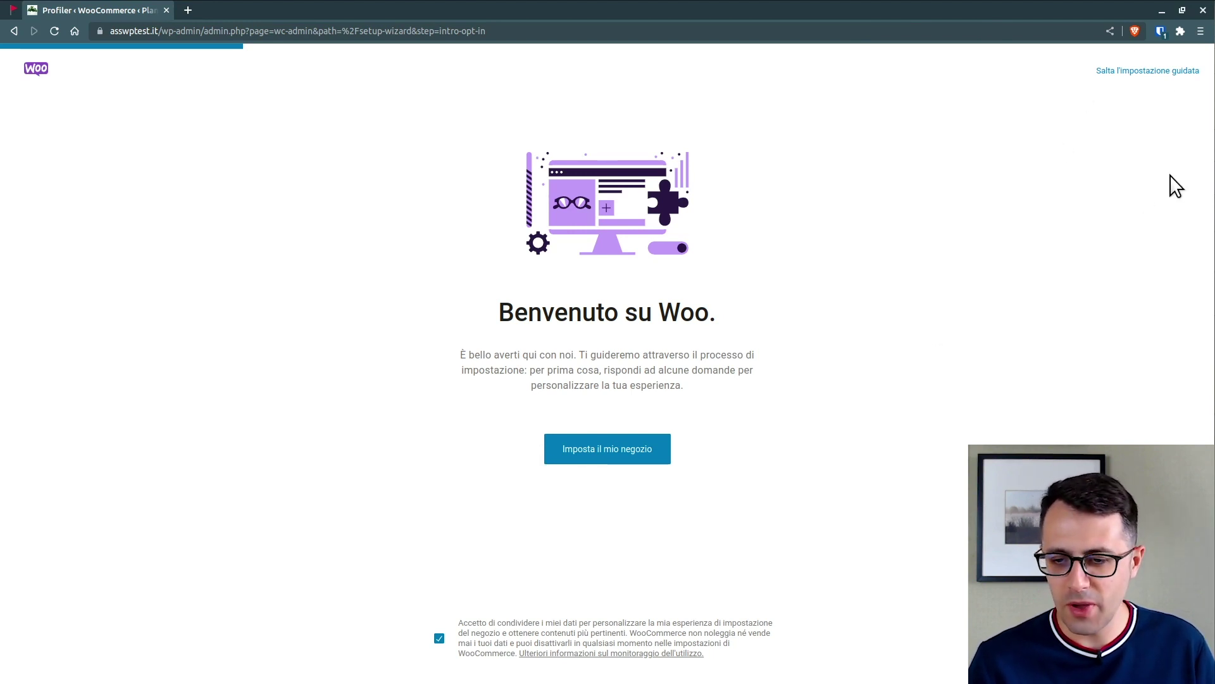
left_click(1128, 71)
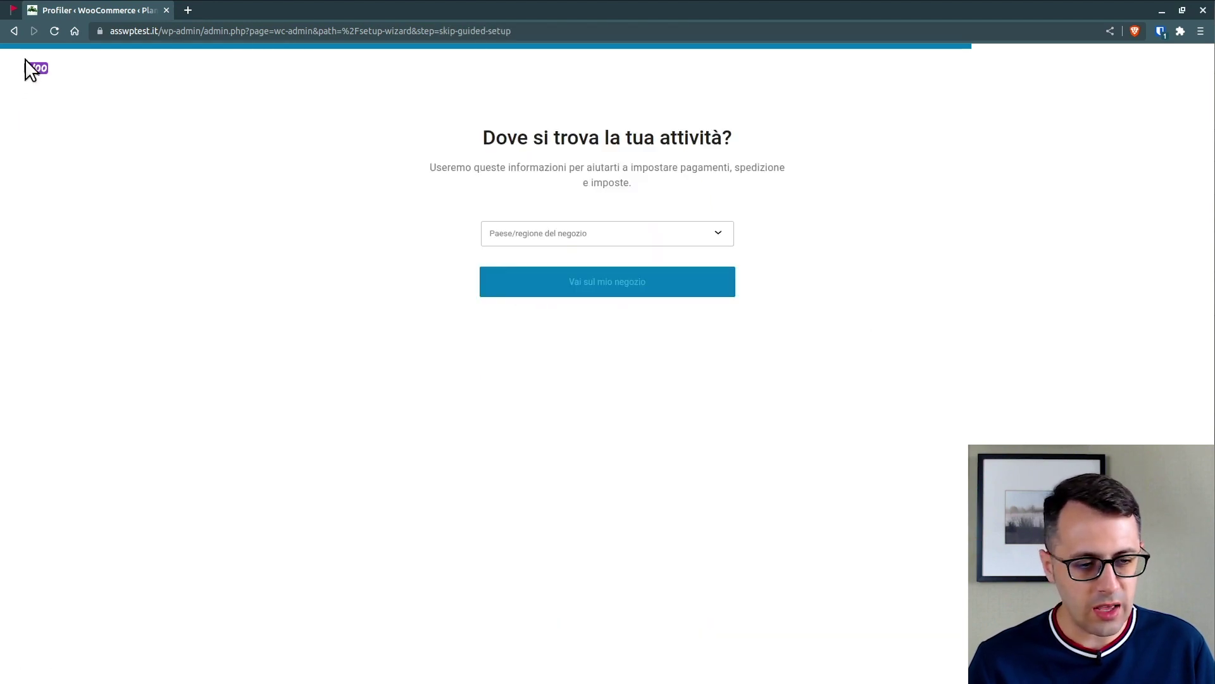
left_click_drag(212, 31, 542, 53)
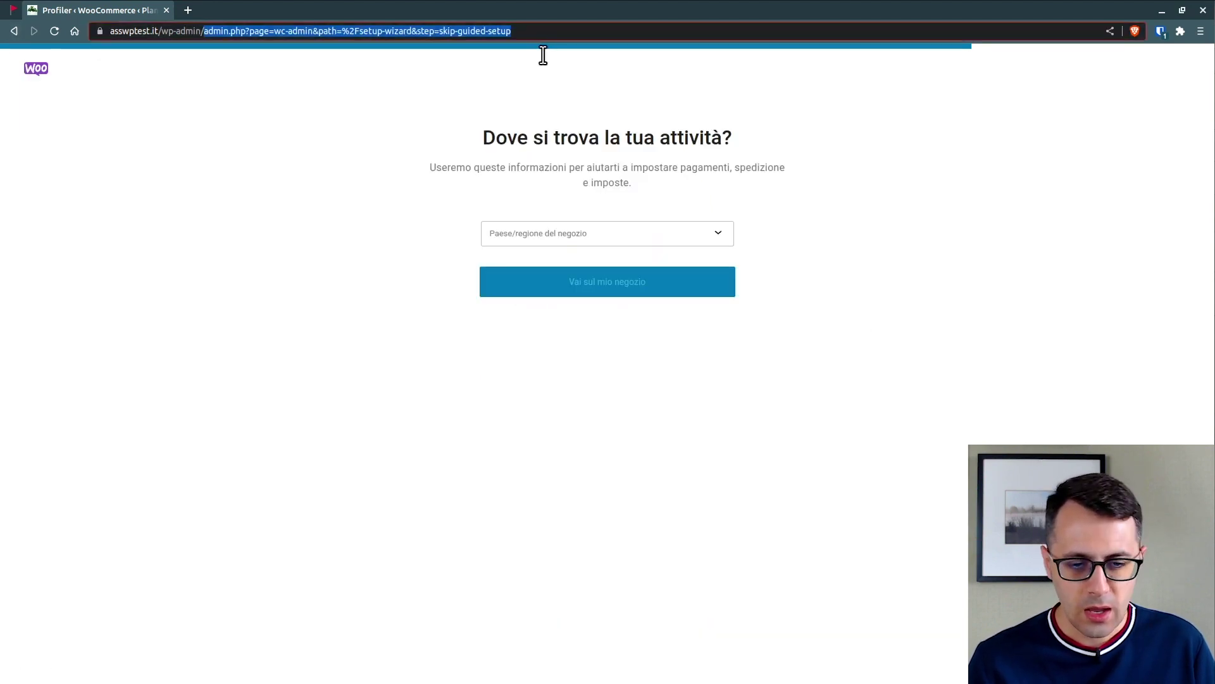
key("BackSpace")
key("Return")
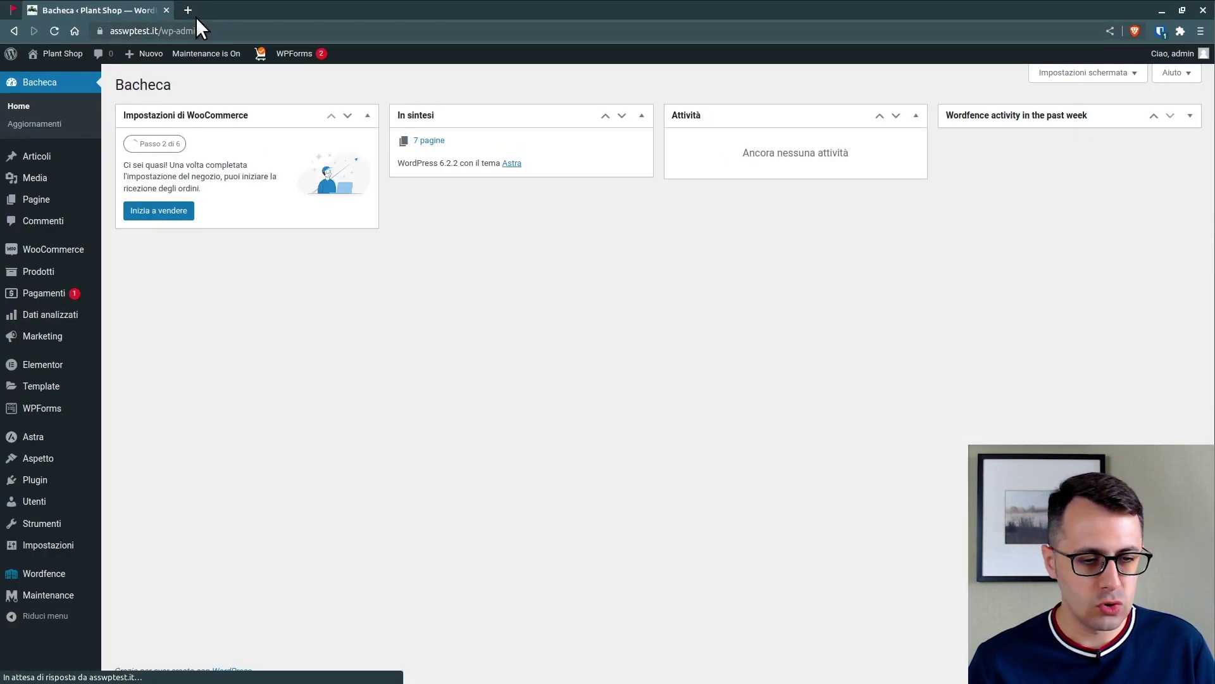
- View the WooCommerce orders list and a blank form for adding a new order
mouse_move(40, 252)
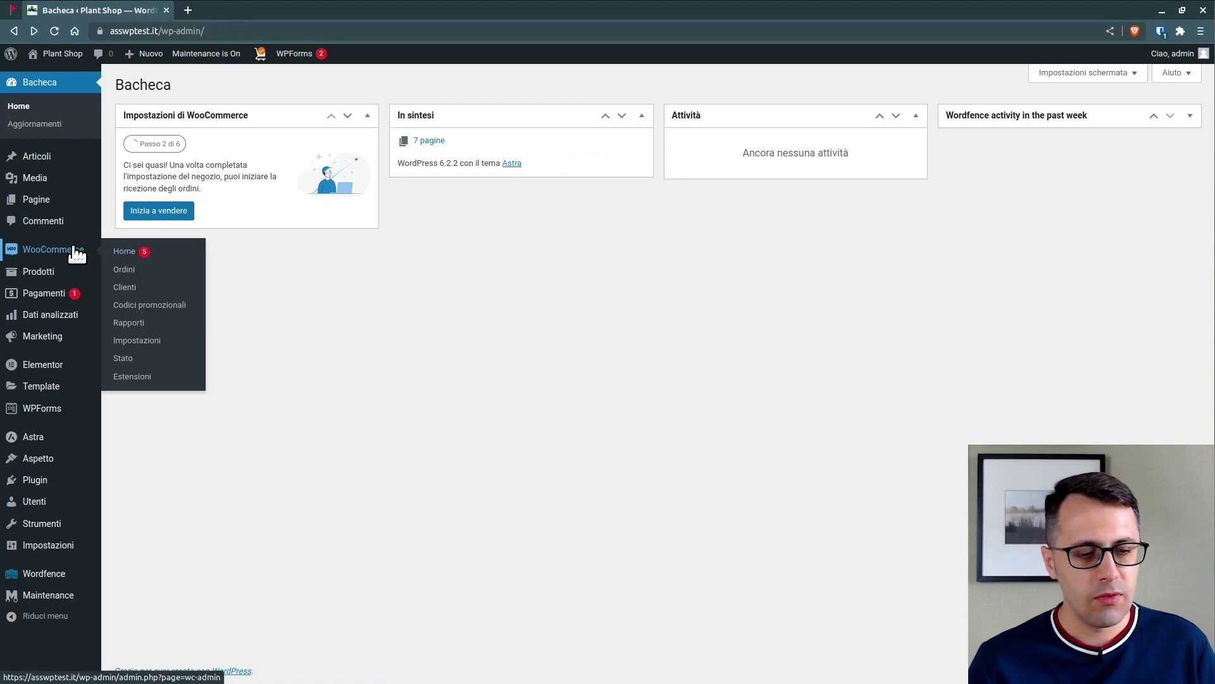
left_click(129, 285)
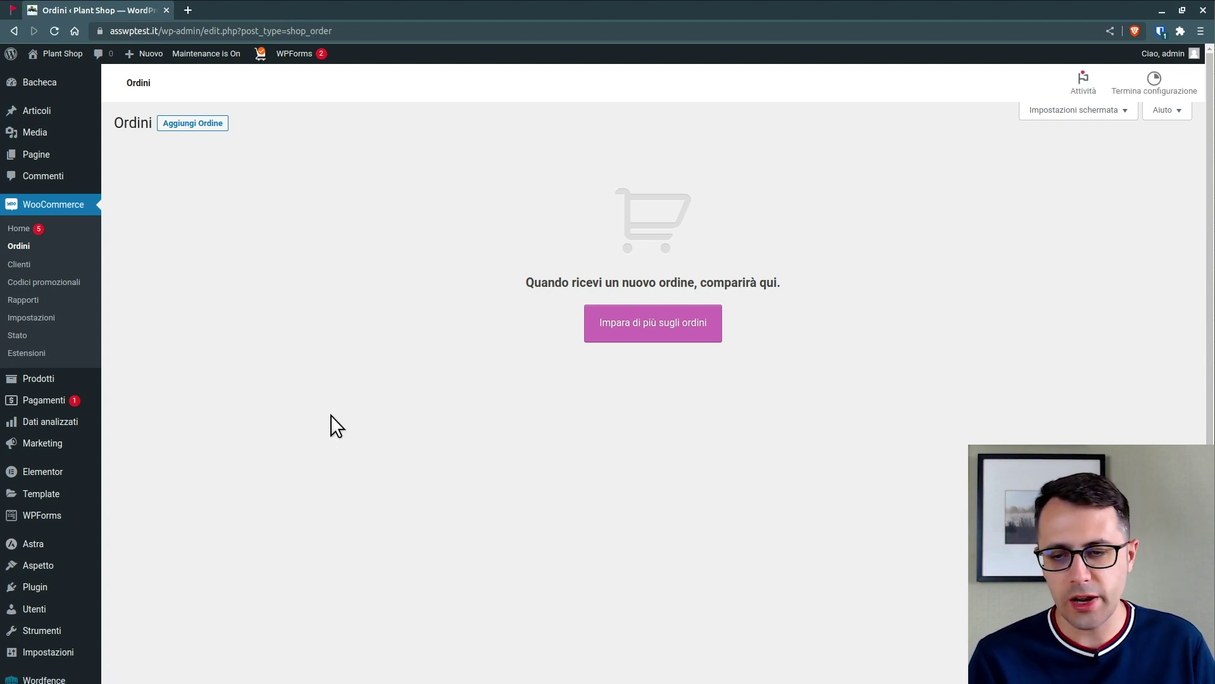
left_click(172, 129)
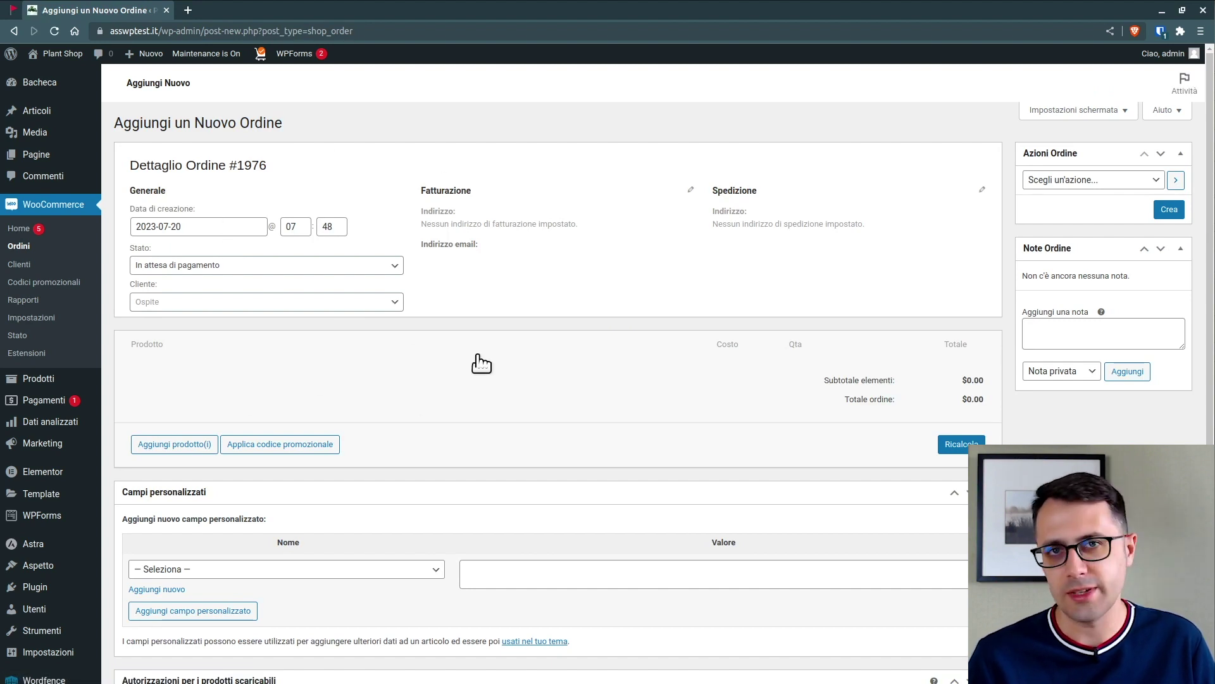
- View the WooCommerce customers list and the store's general and product settings
left_click(14, 265)
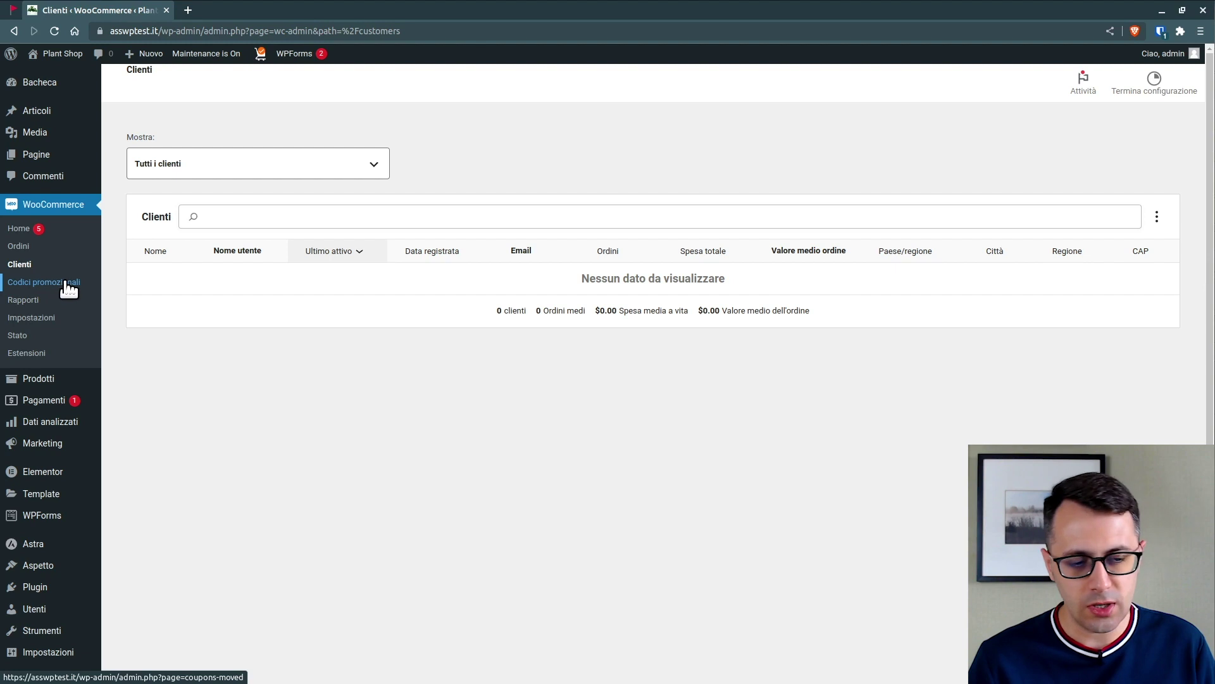
left_click(29, 320)
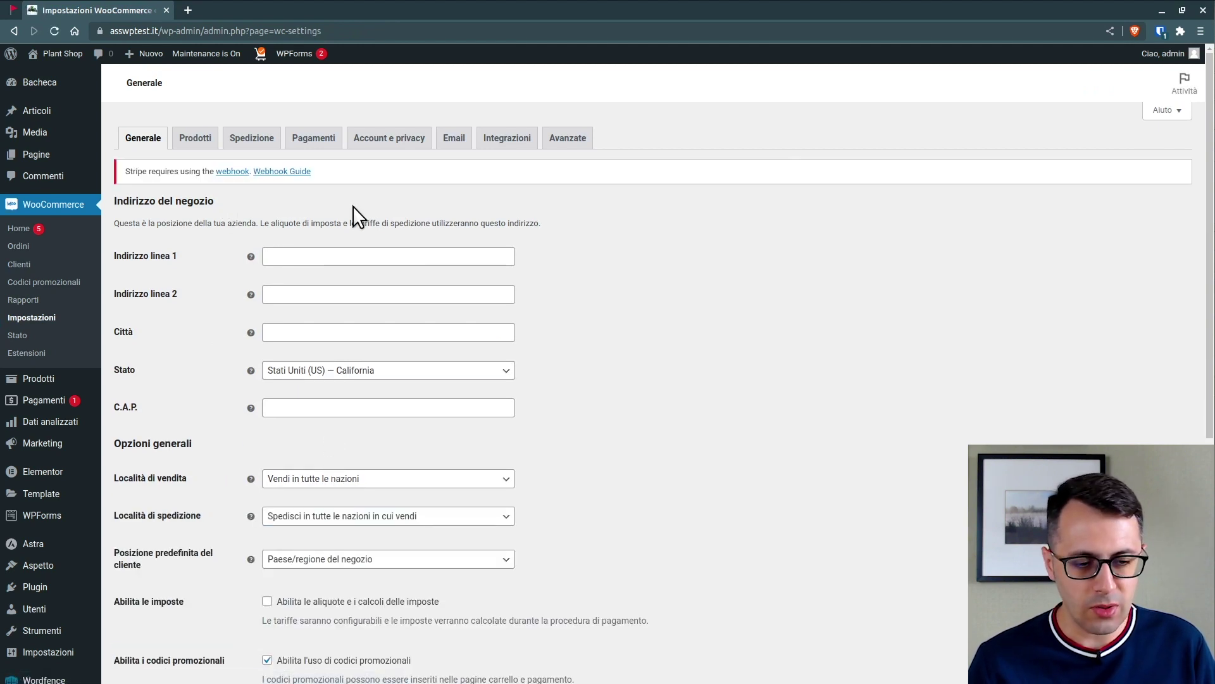
left_click(196, 140)
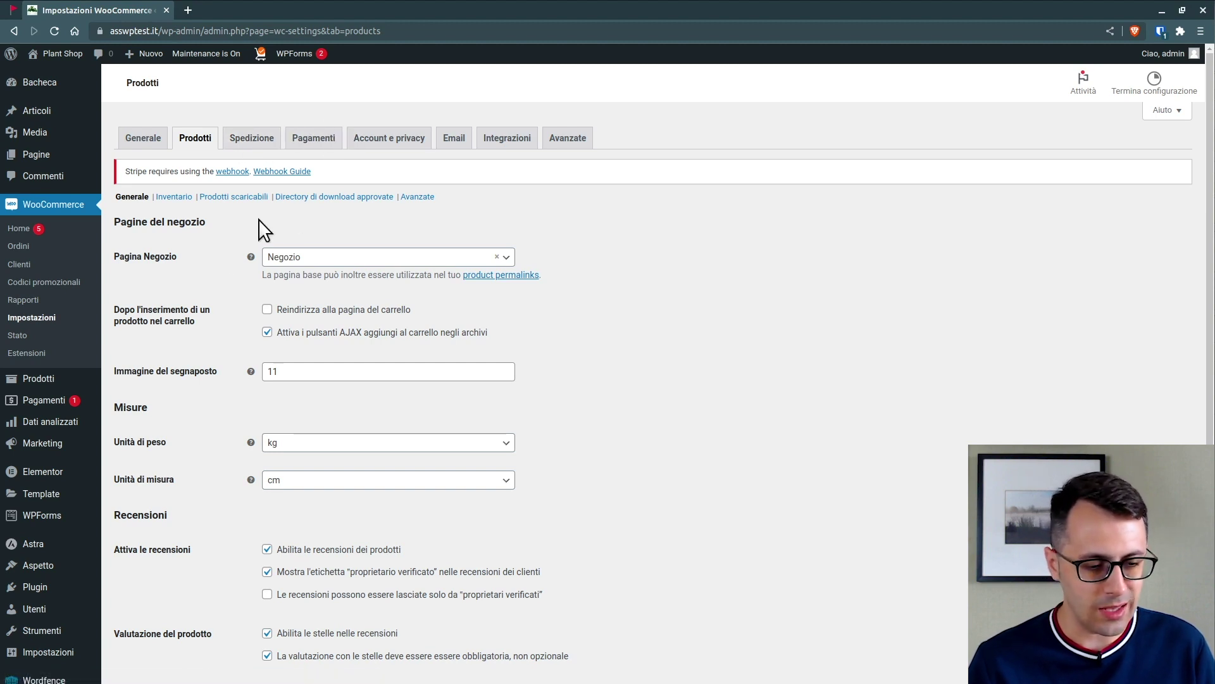
- Read through the WooCommerce system status report, covering the WordPress environment, server and database, and view the scheduled actions
left_click(25, 335)
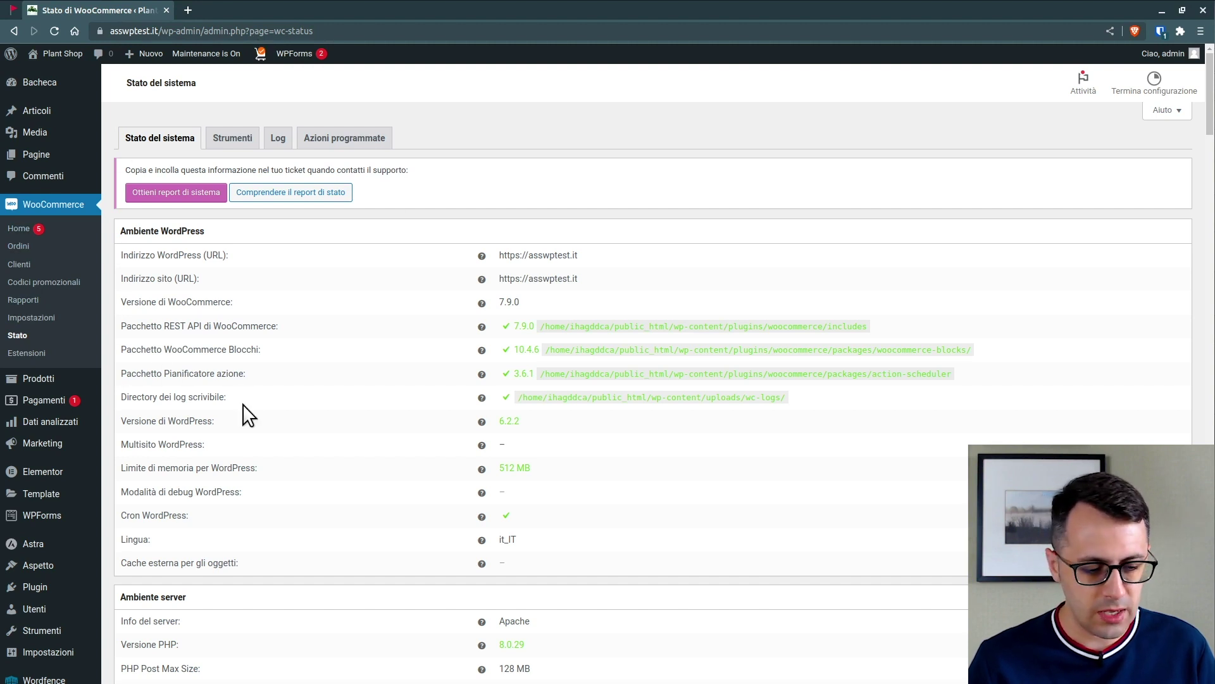
scroll(244, 413, "down", 8)
scroll(340, 383, "up", 6)
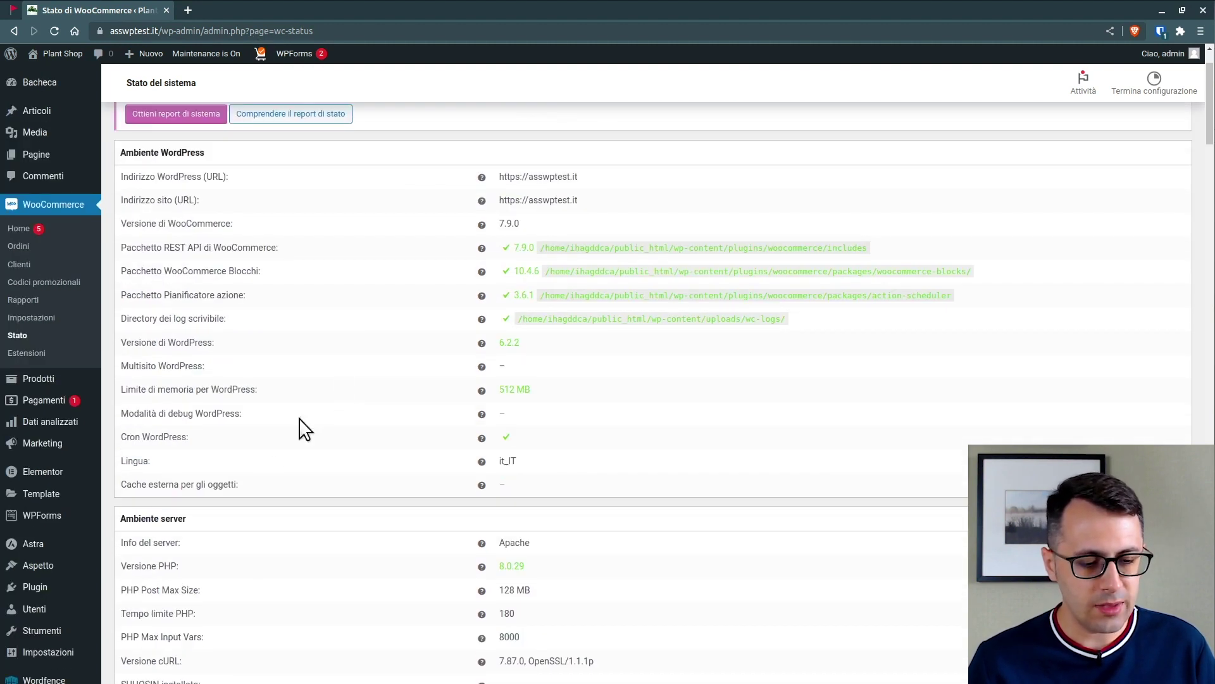
scroll(252, 534, "down", 4)
scroll(228, 450, "down", 10)
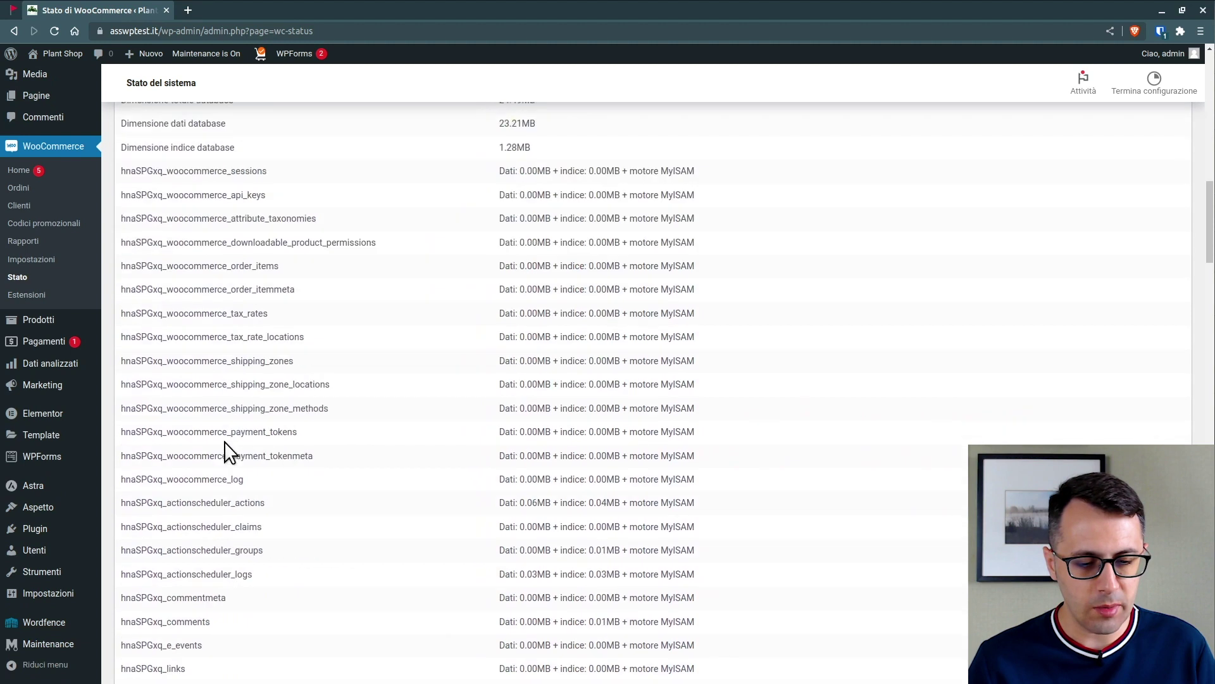
scroll(226, 442, "up", 6)
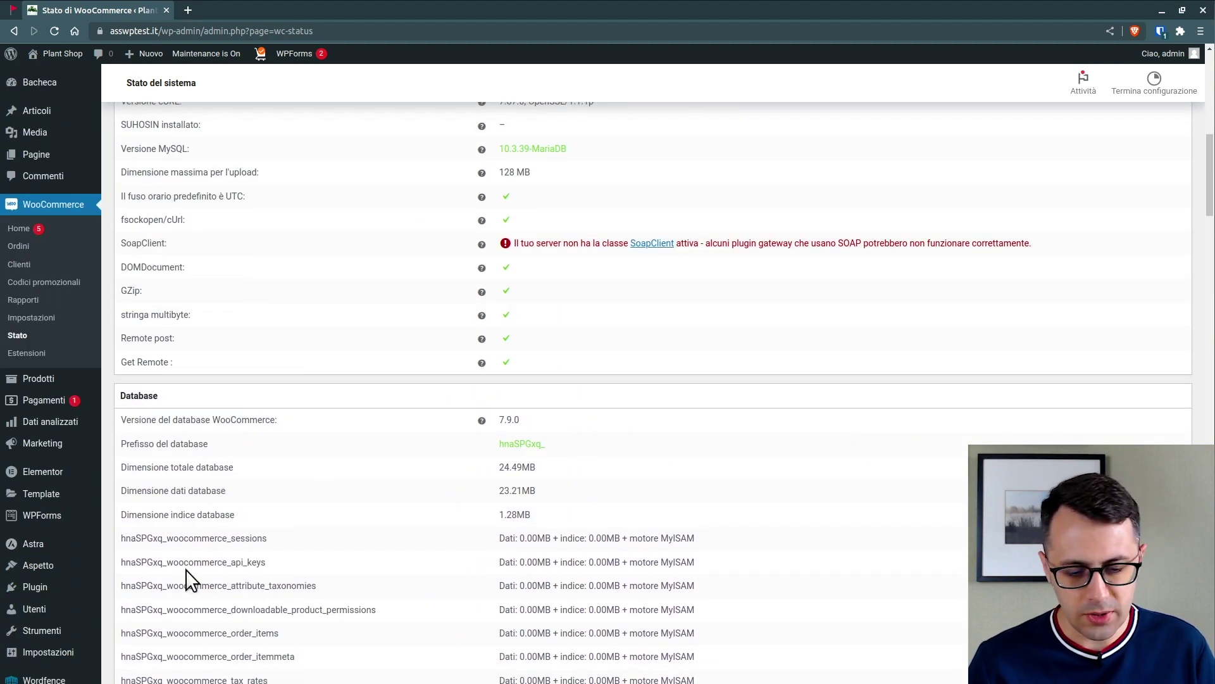
scroll(218, 337, "up", 10)
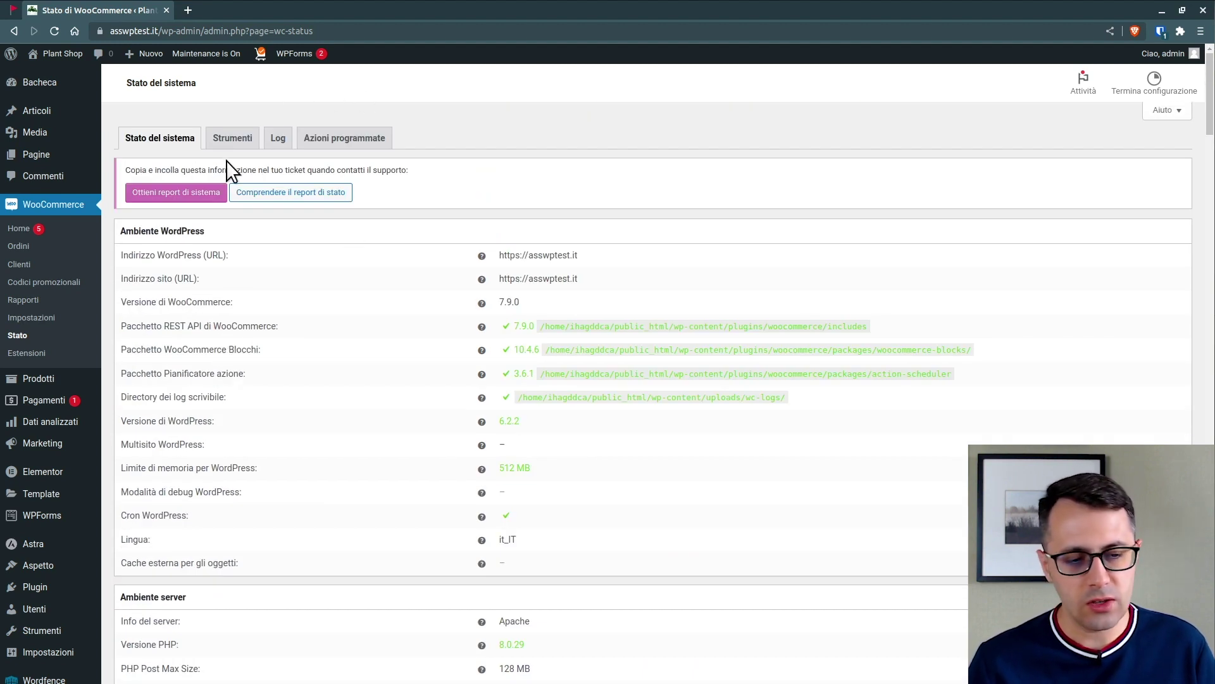
left_click(356, 141)
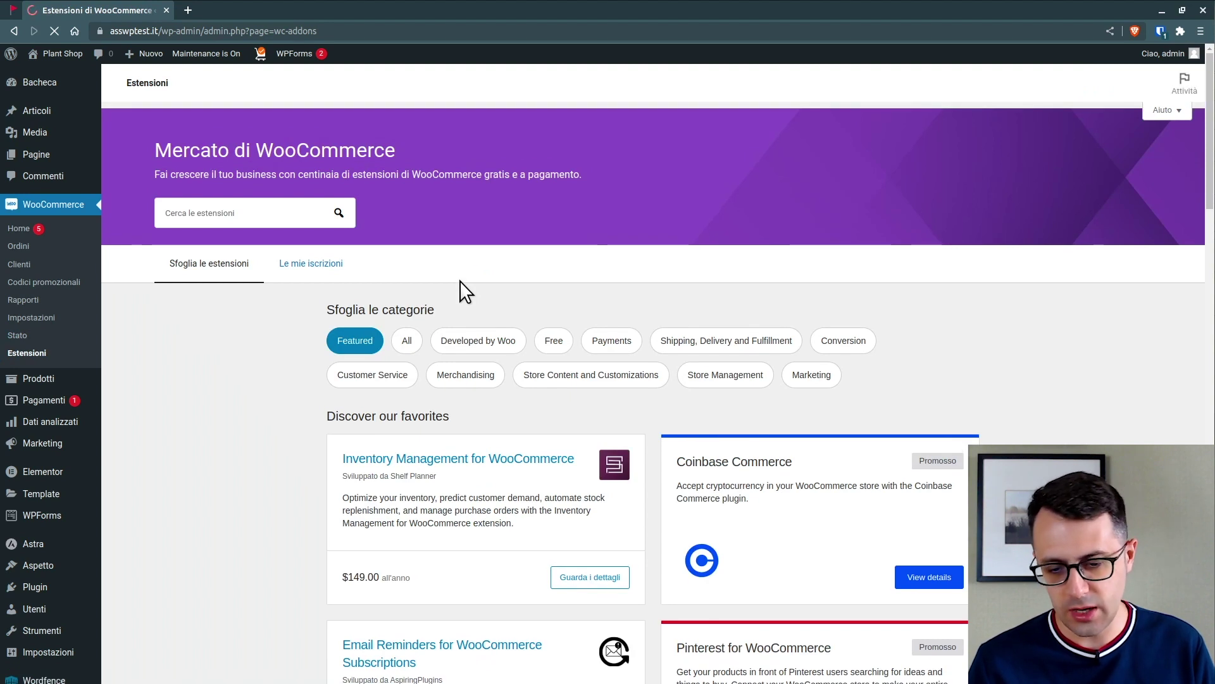
- Browse the WooCommerce extensions marketplace through the popular, shipping, marketing and payment extensions
scroll(460, 280, "down", 5)
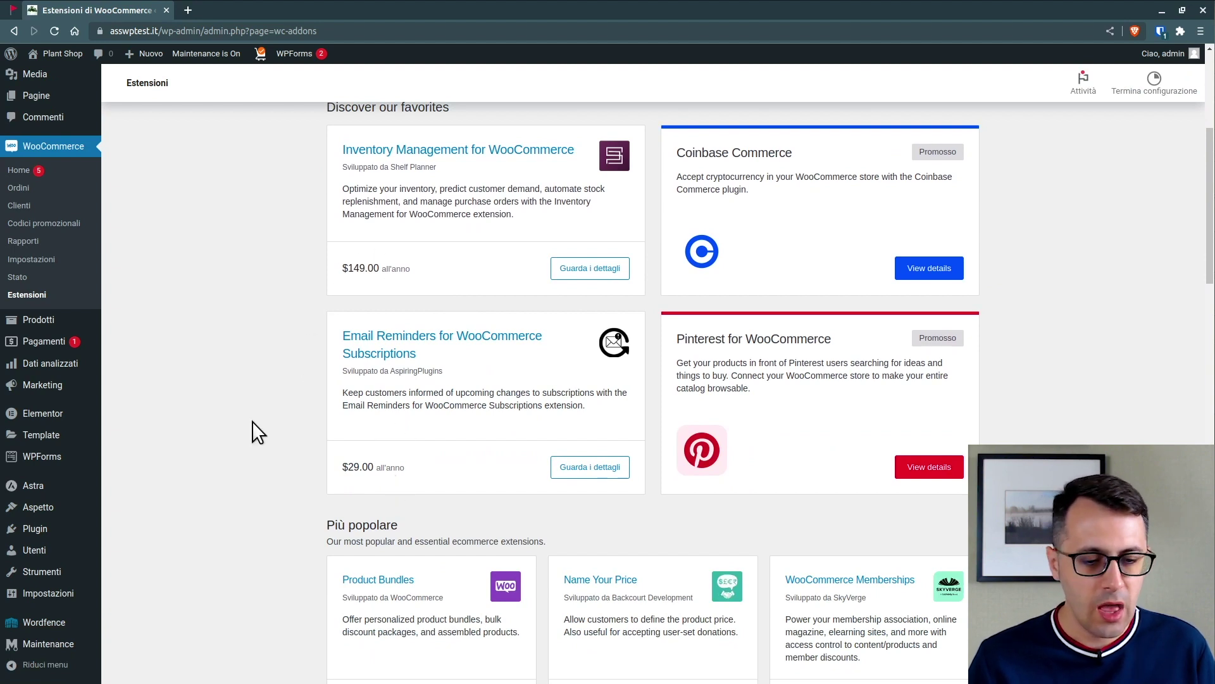
scroll(252, 420, "down", 6)
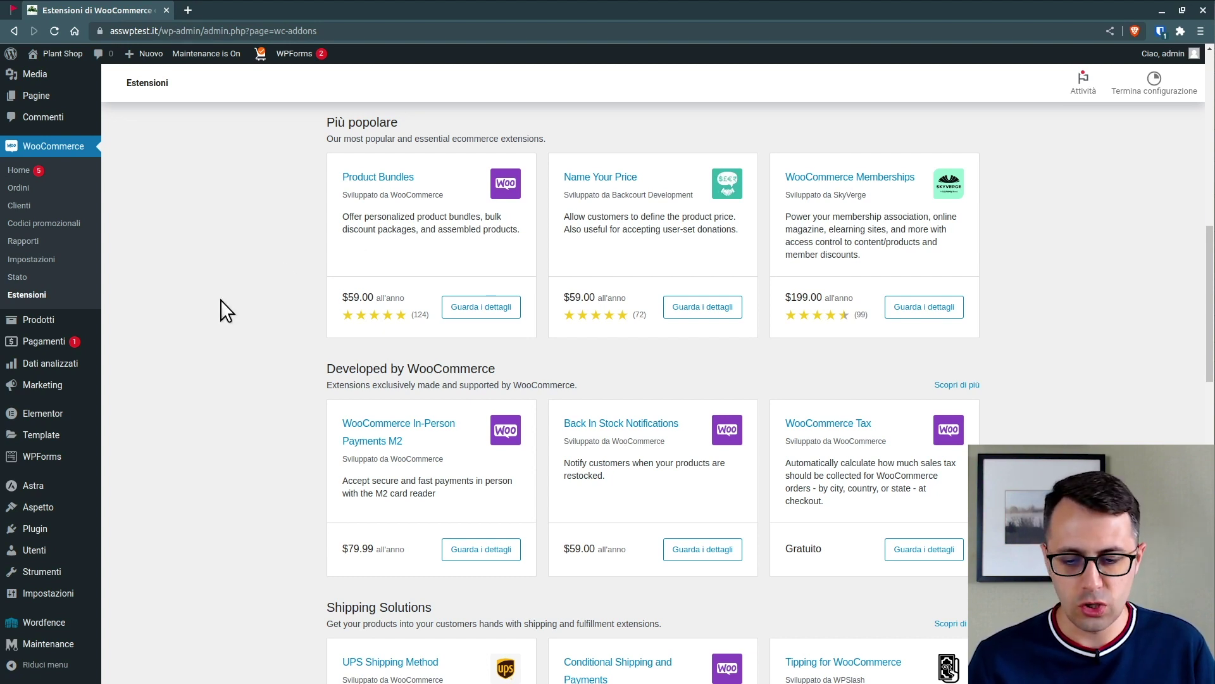
scroll(220, 299, "down", 3)
scroll(220, 299, "down", 10)
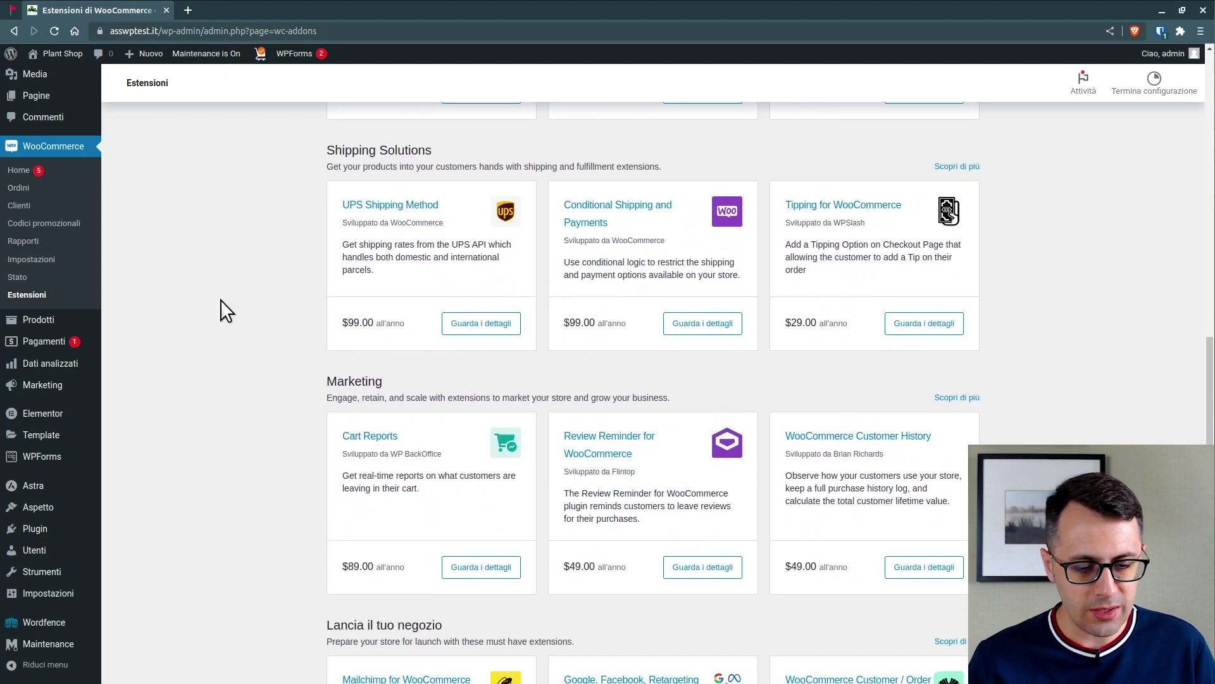
scroll(220, 299, "down", 5)
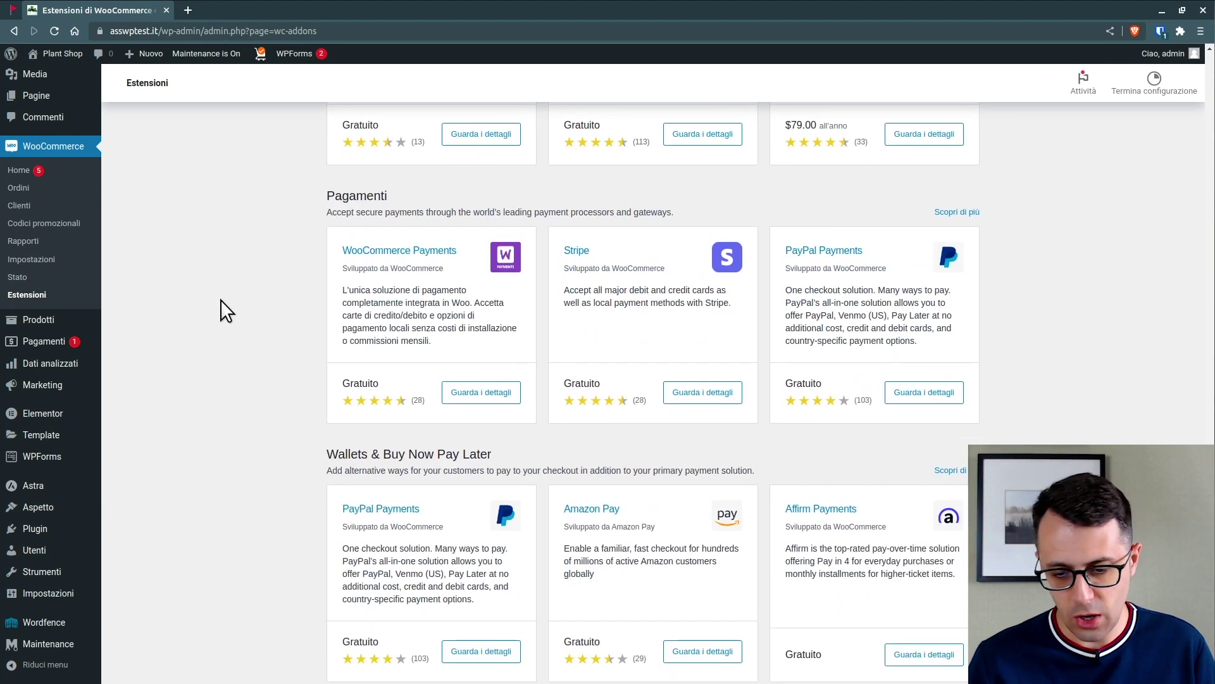
scroll(220, 298, "down", 1)
scroll(220, 299, "up", 10)
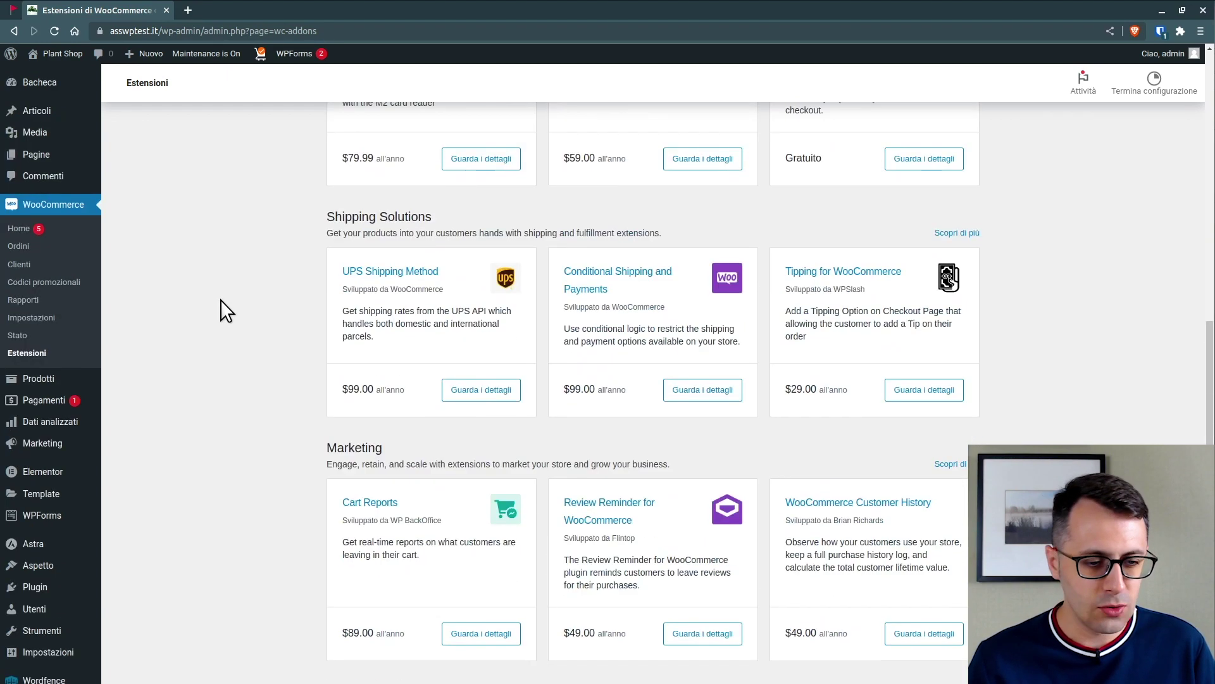
- Browse the store's full product list and look over the edit page of the Single Prong Weeder product
scroll(220, 299, "up", 6)
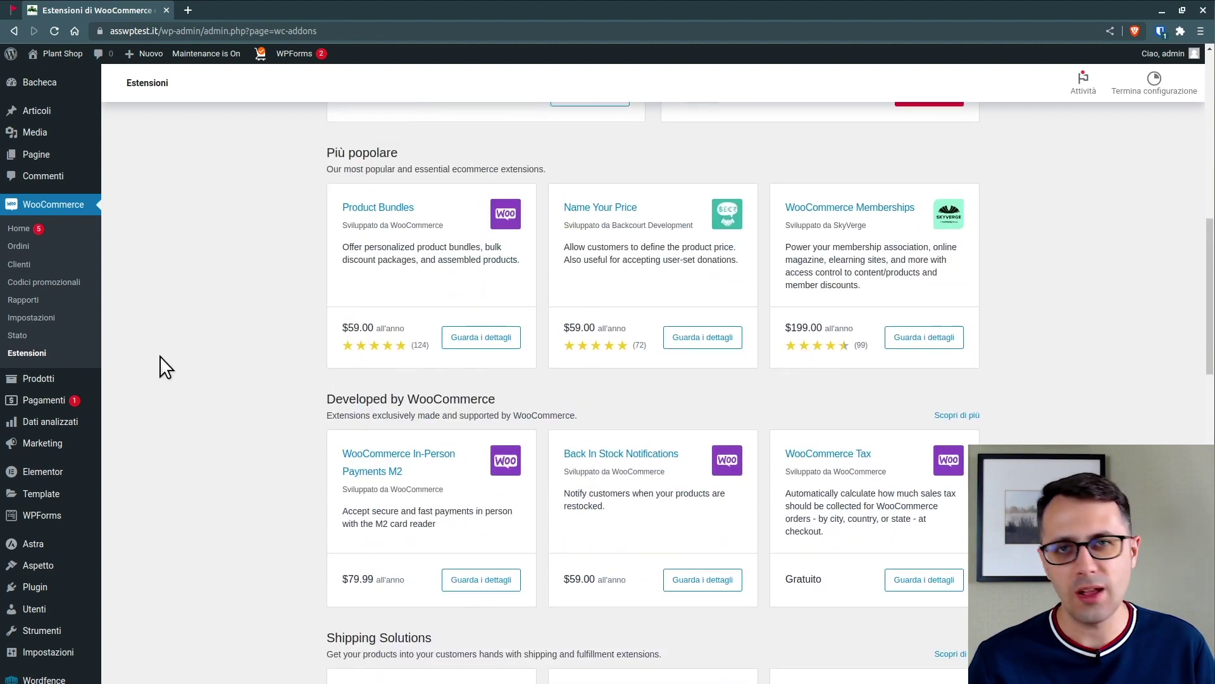
left_click(43, 384)
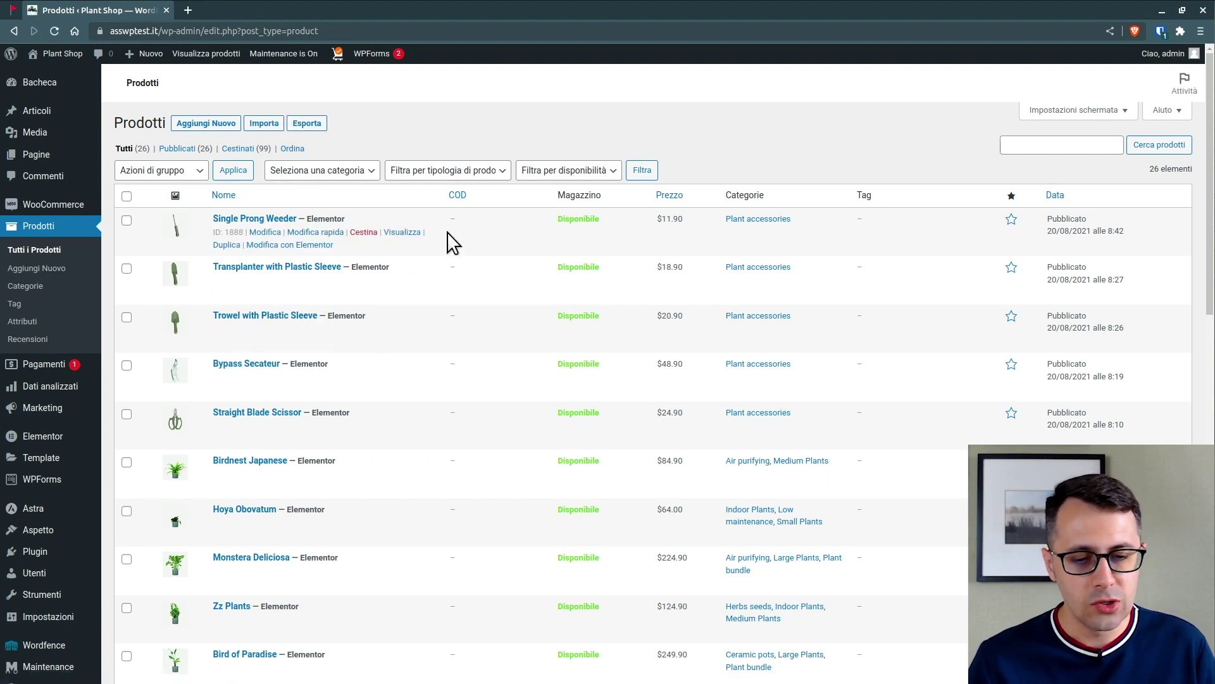
scroll(453, 242, "down", 10)
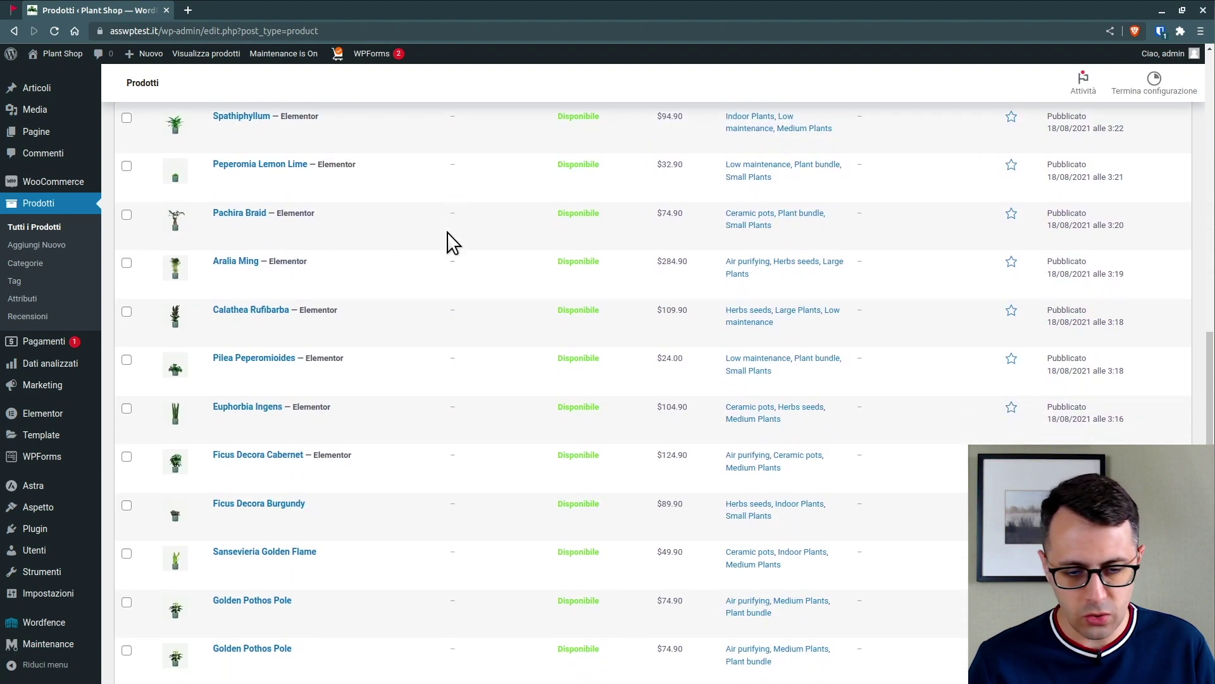
scroll(454, 242, "up", 10)
left_click(247, 218)
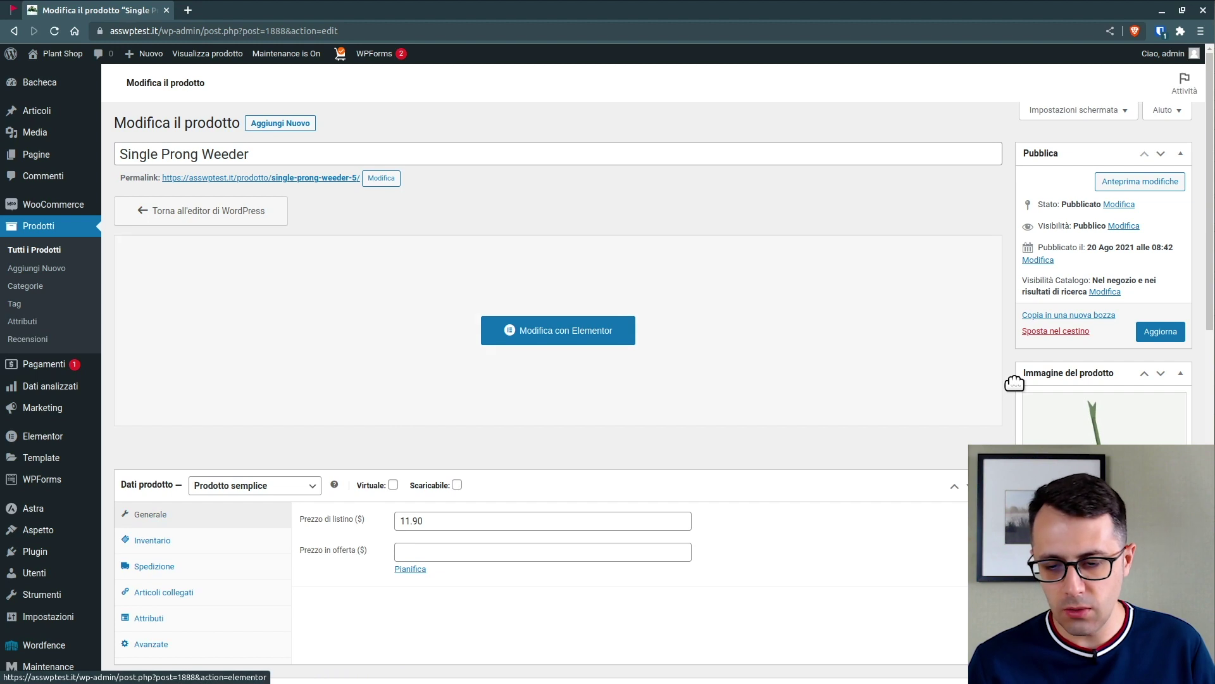
scroll(1014, 383, "down", 8)
scroll(1017, 388, "up", 8)
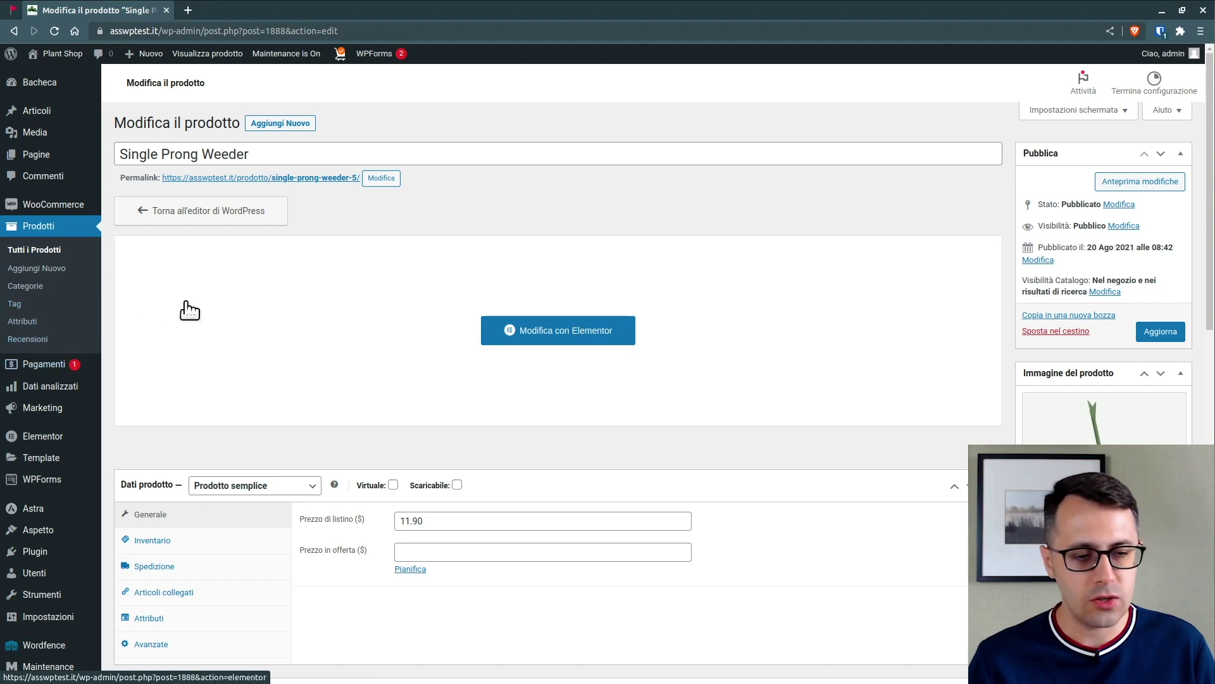
- Read through the WooPayments page, including the additional PayPal, Amazon Pay and Klarna payment methods
left_click(13, 367)
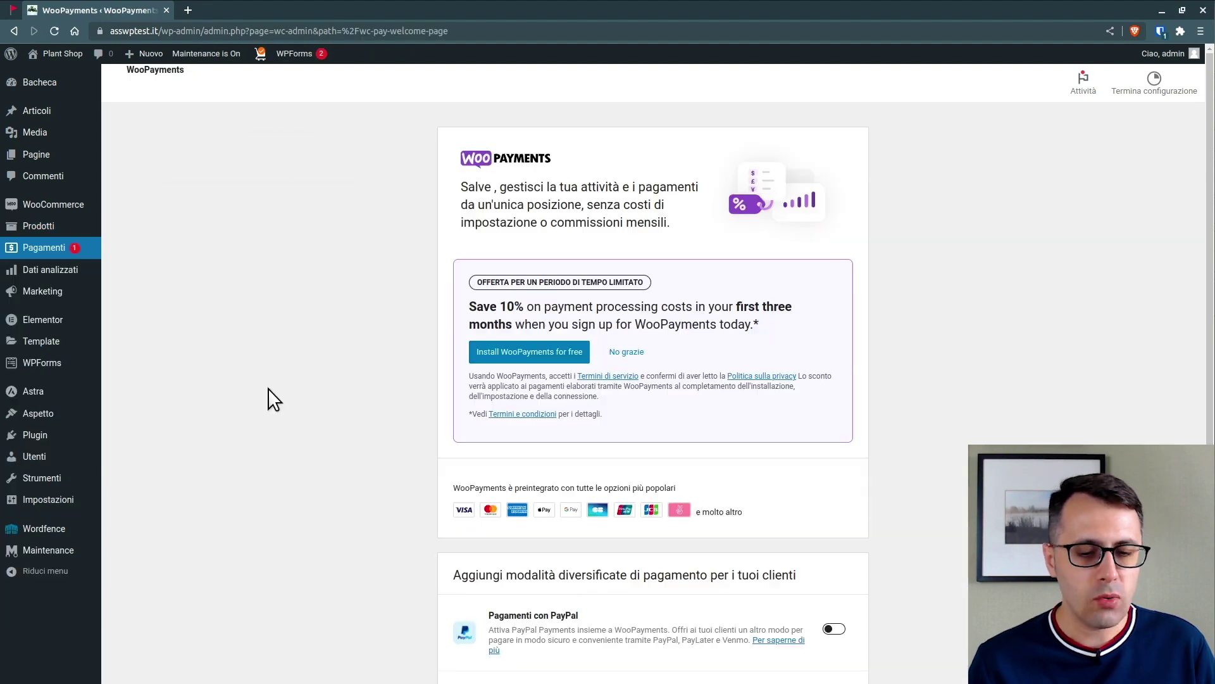
scroll(268, 389, "down", 2)
scroll(268, 389, "down", 4)
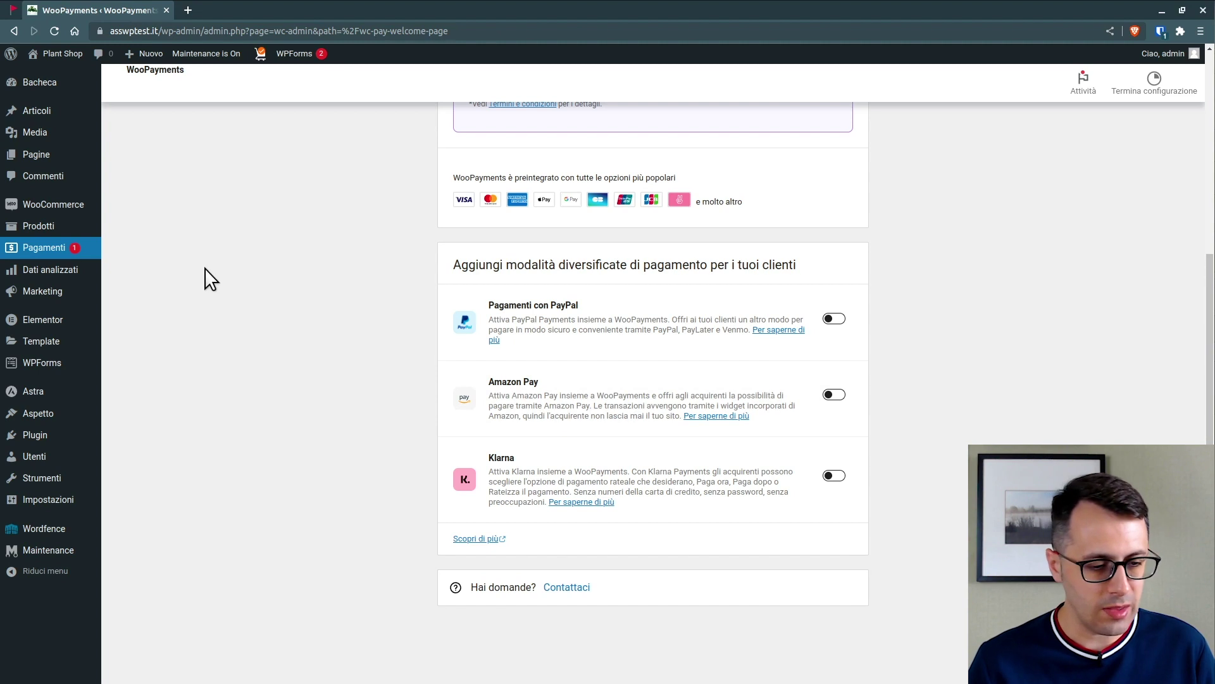
- Review the store's analytics overview and check the preset and custom date range options without changing the range
left_click(49, 273)
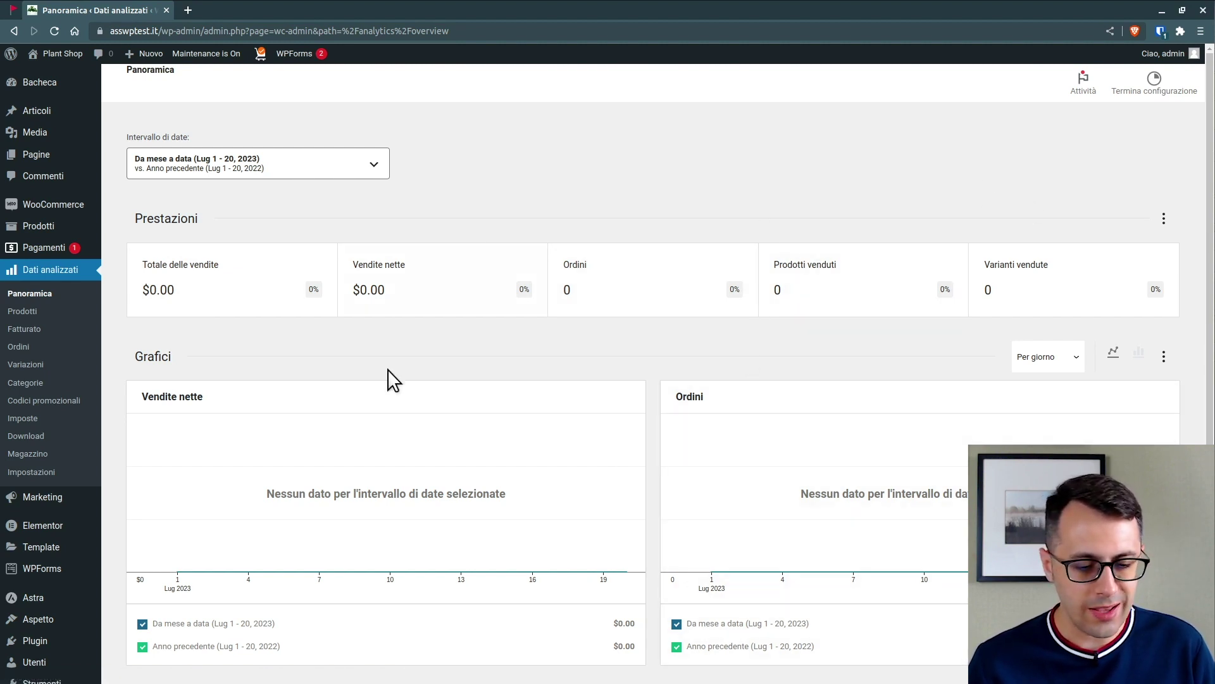
scroll(845, 284, "down", 3)
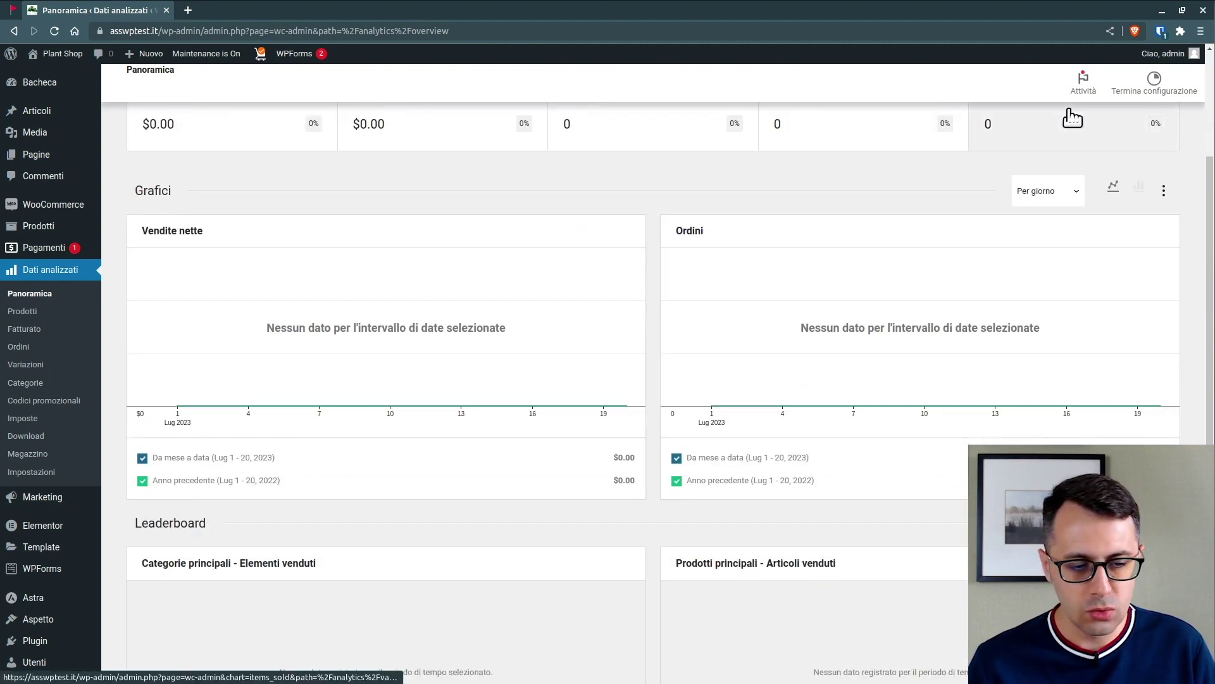
scroll(645, 383, "down", 3)
scroll(645, 381, "up", 5)
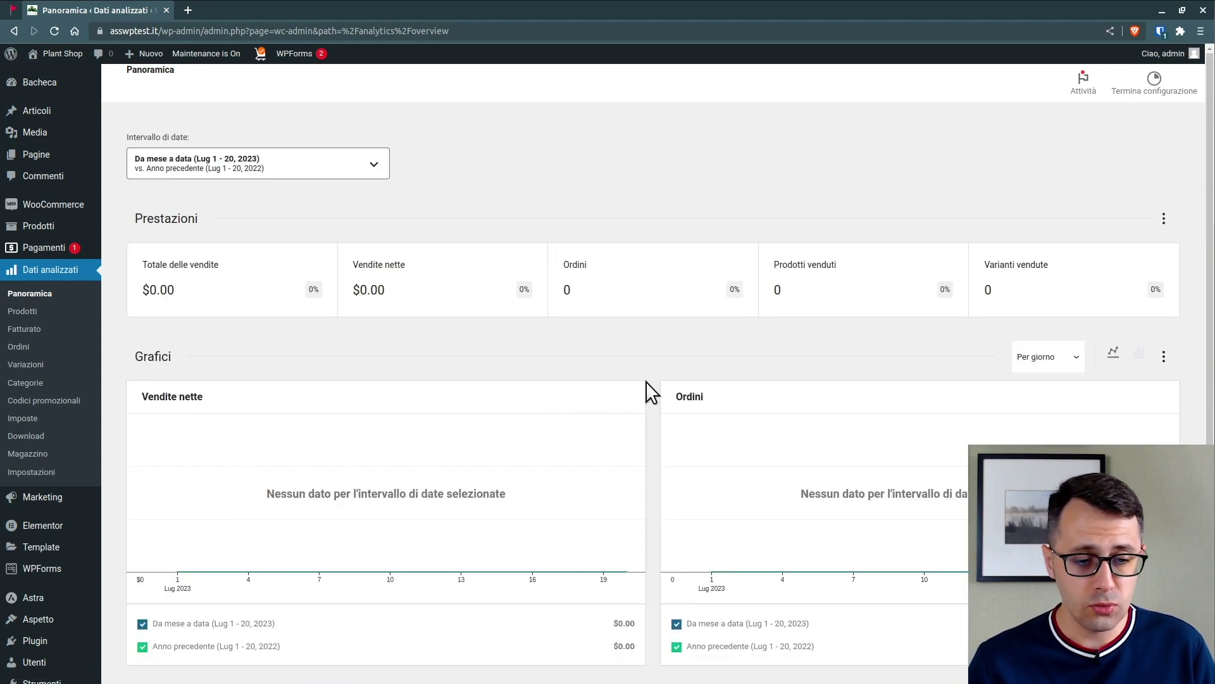
left_click(179, 175)
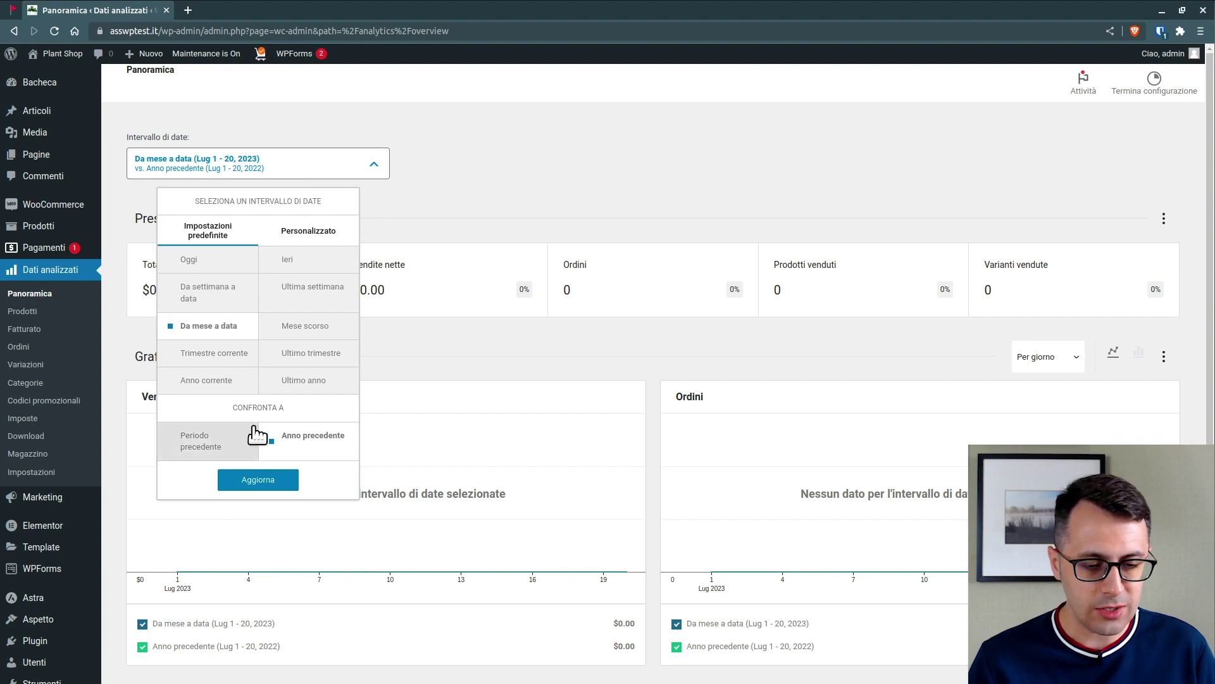
left_click(313, 232)
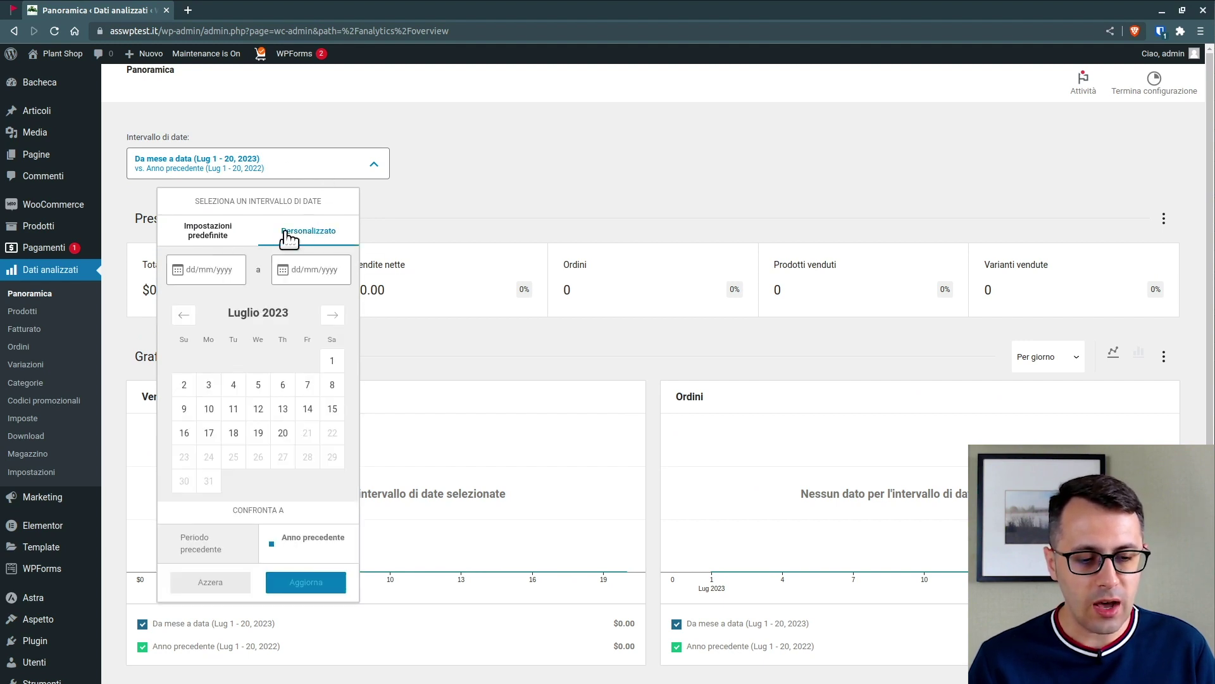
left_click(503, 129)
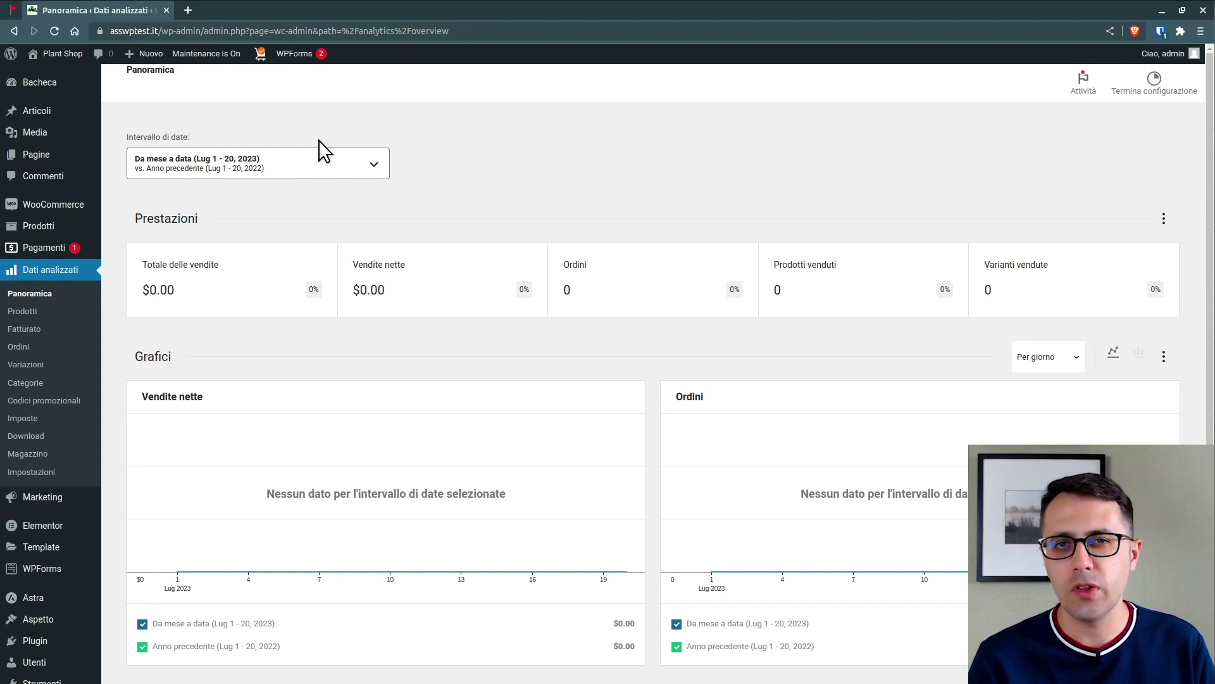
- Visit the site's public store page and copy its web address
mouse_move(55, 54)
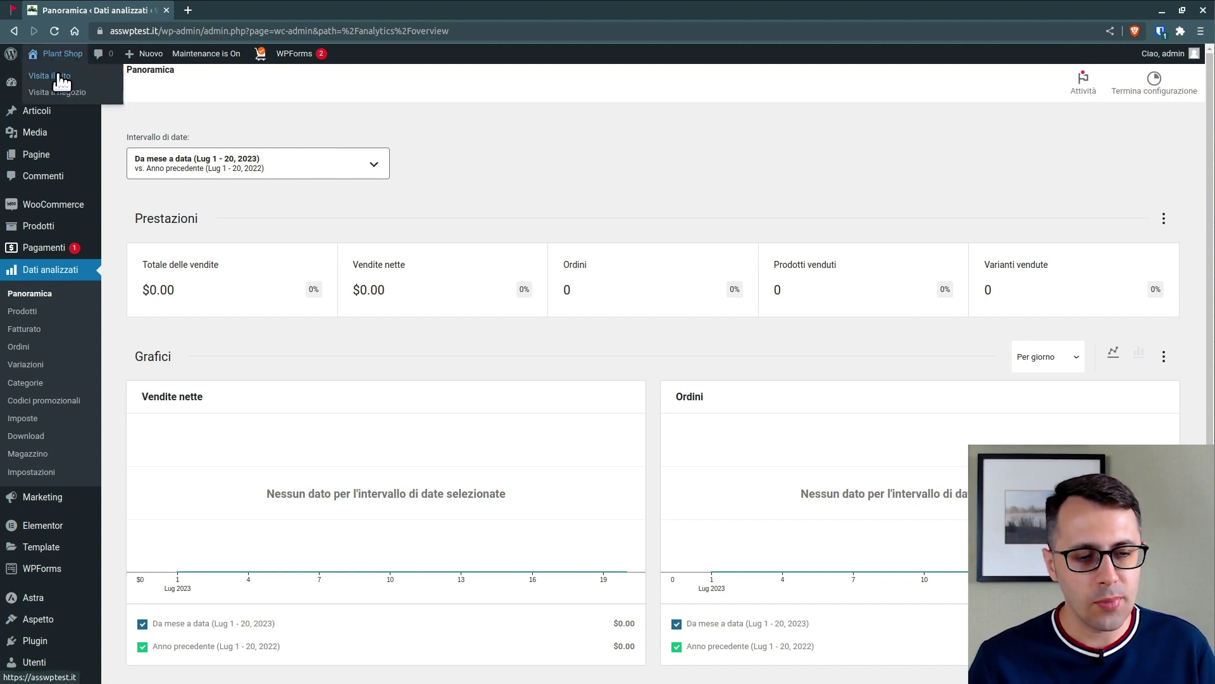
left_click(61, 92)
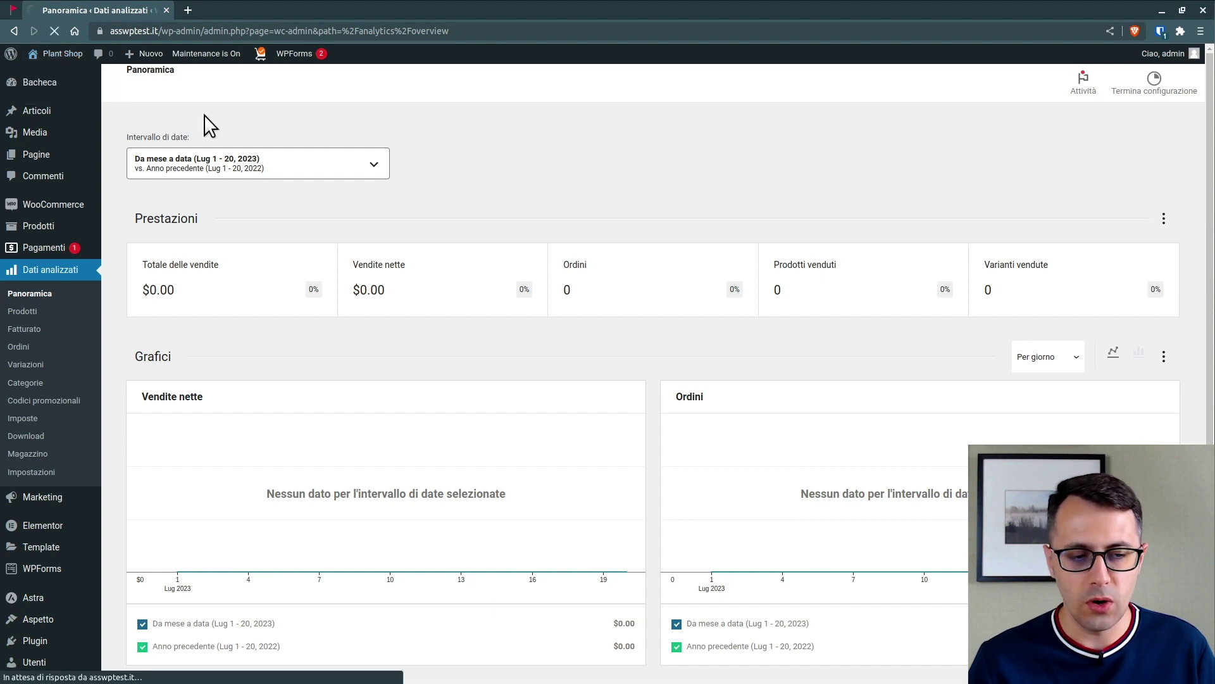
mouse_move(63, 53)
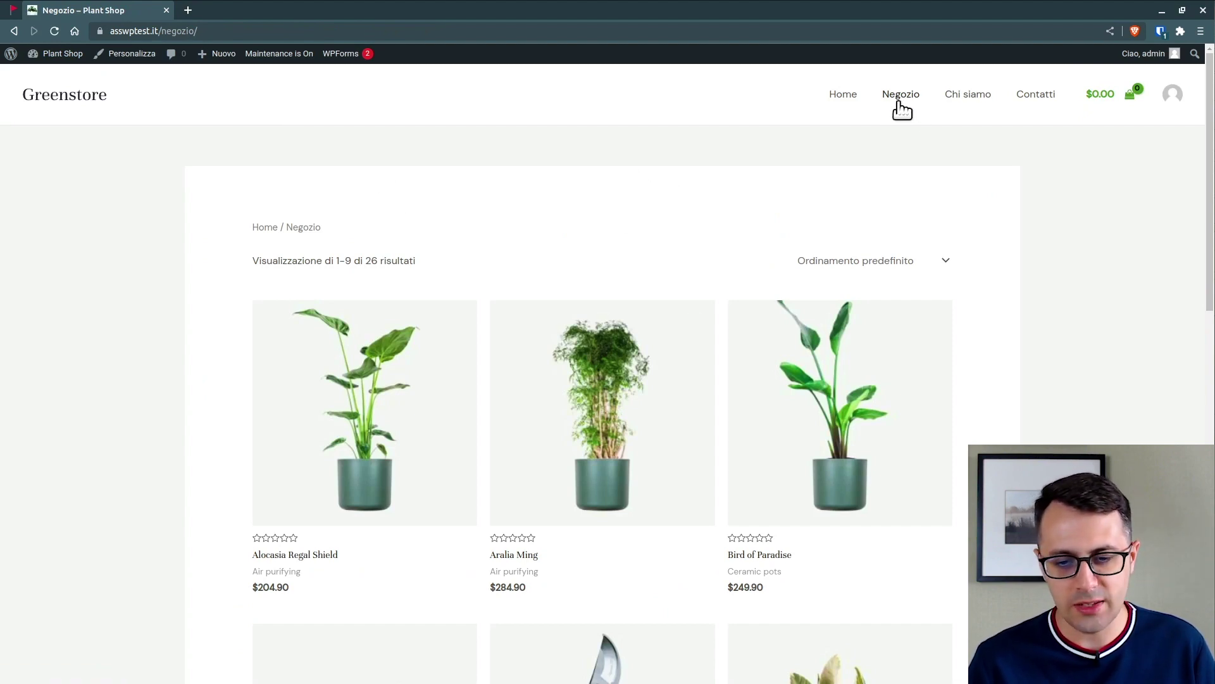
left_click(253, 32)
key("ctrl+c")
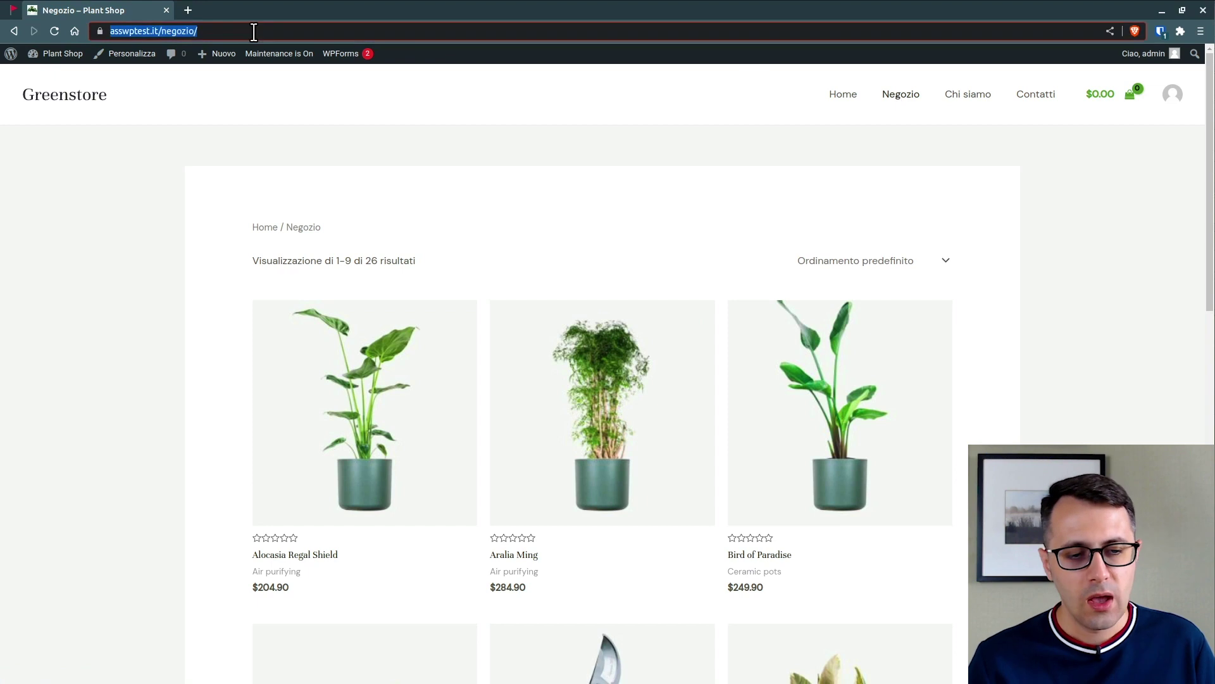
right_click(178, 29)
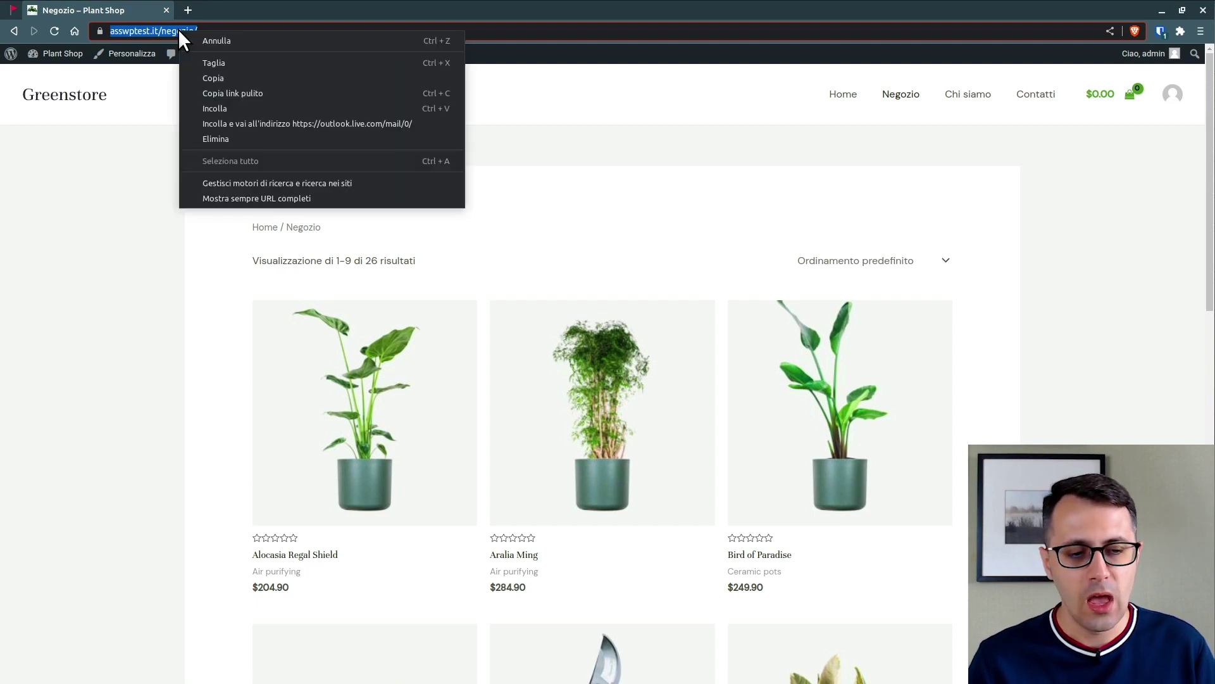
left_click(225, 79)
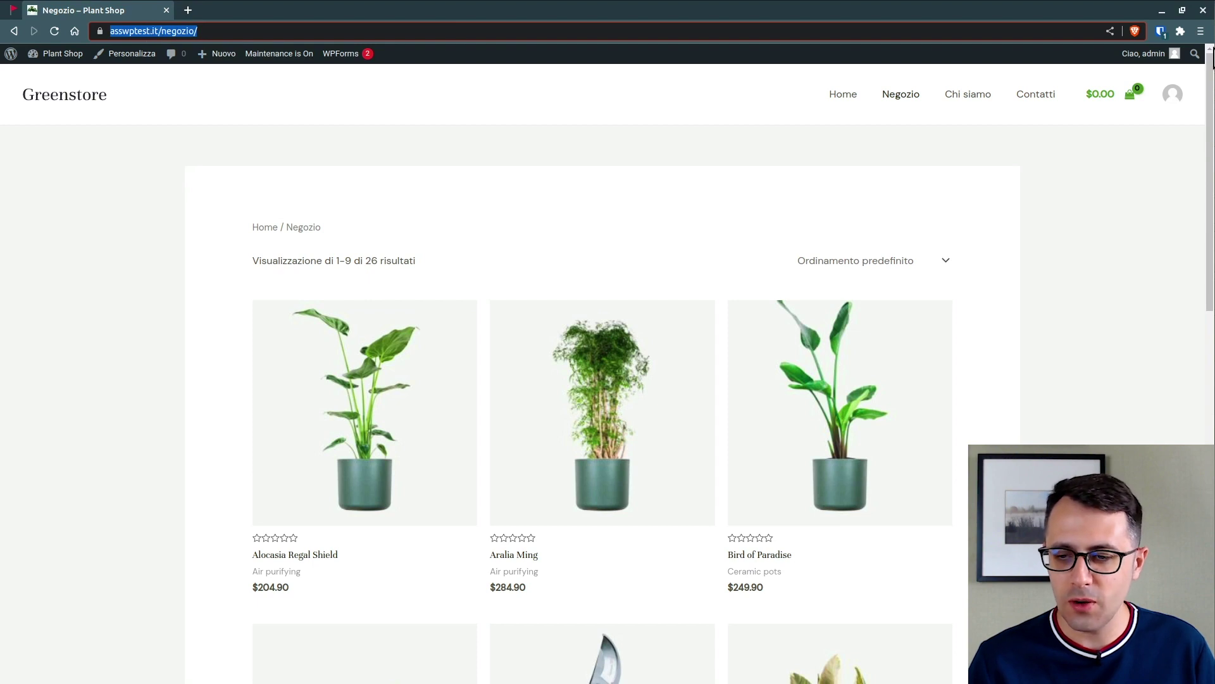
- Open a new private browser window and load the copied store page address in it
left_click(1201, 31)
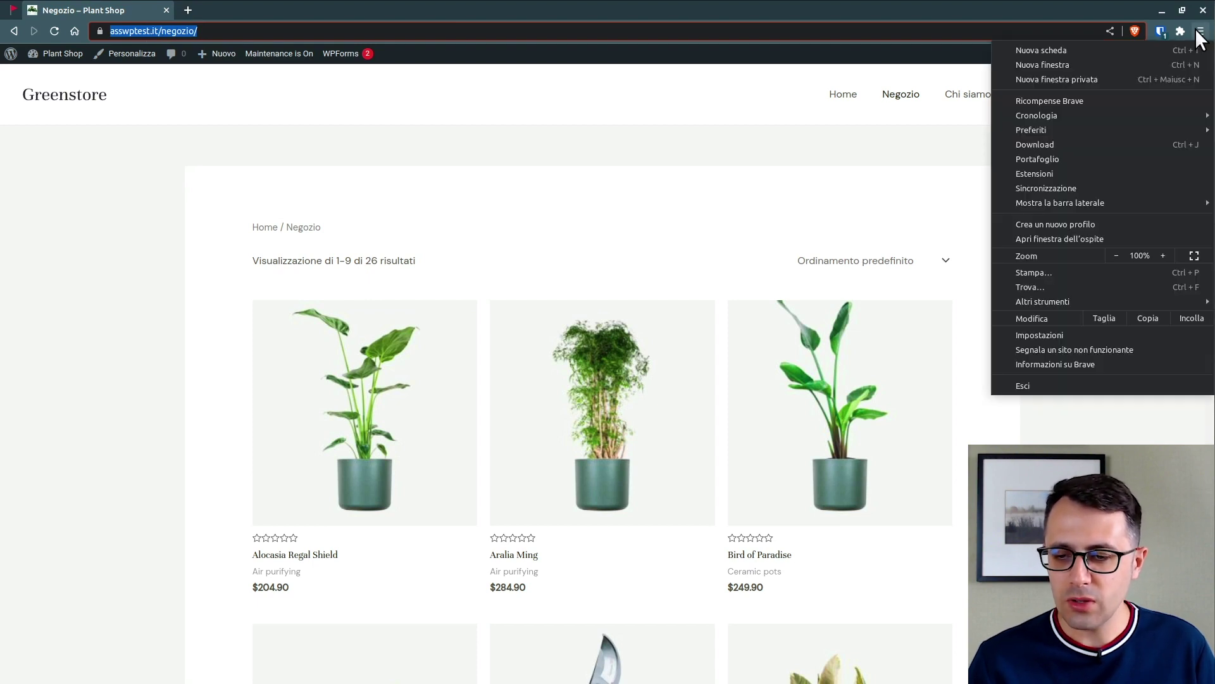
left_click(1078, 81)
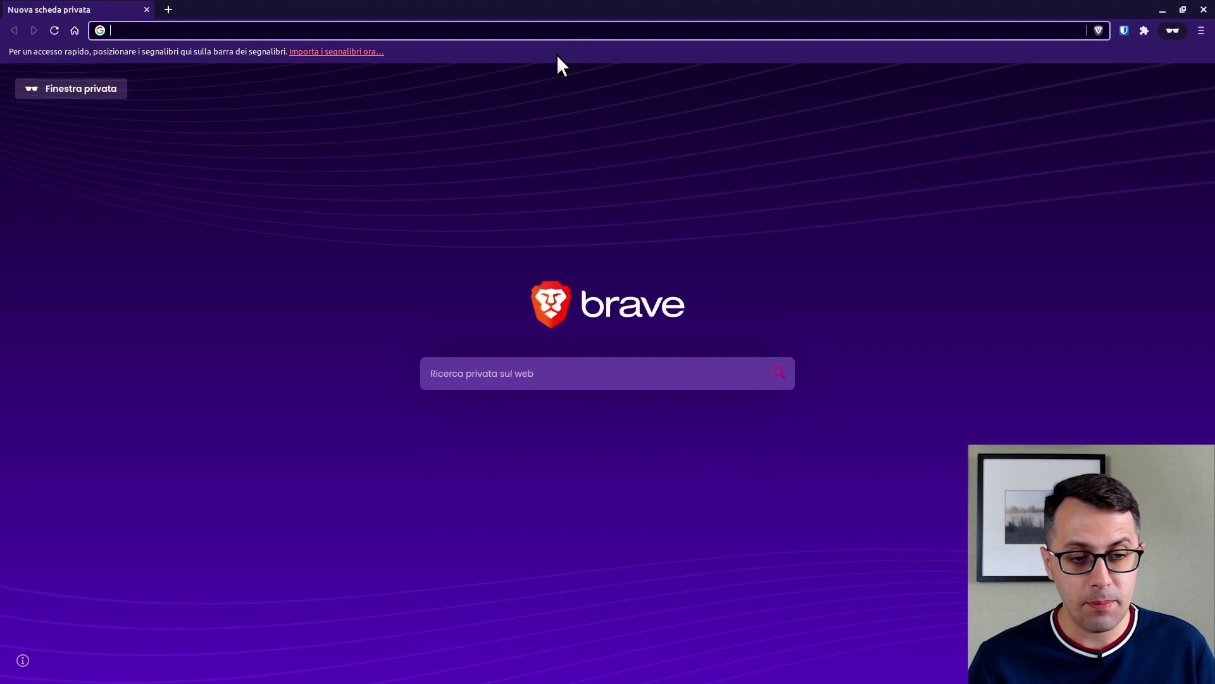
right_click(274, 29)
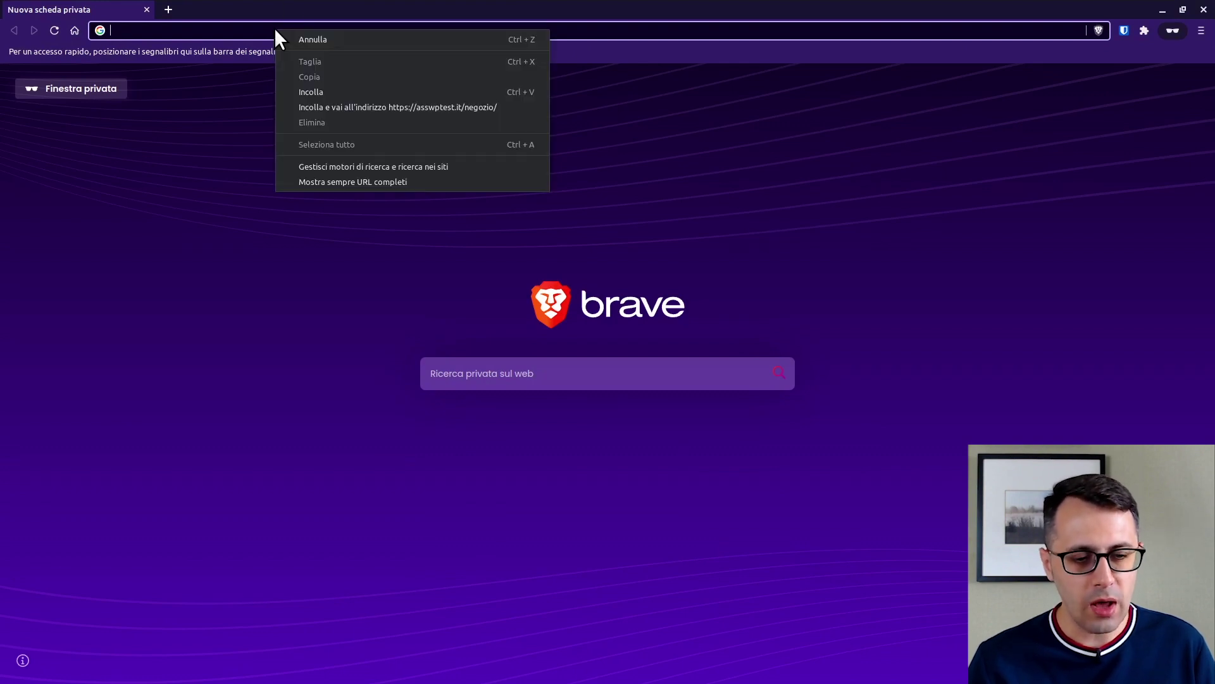
left_click(332, 105)
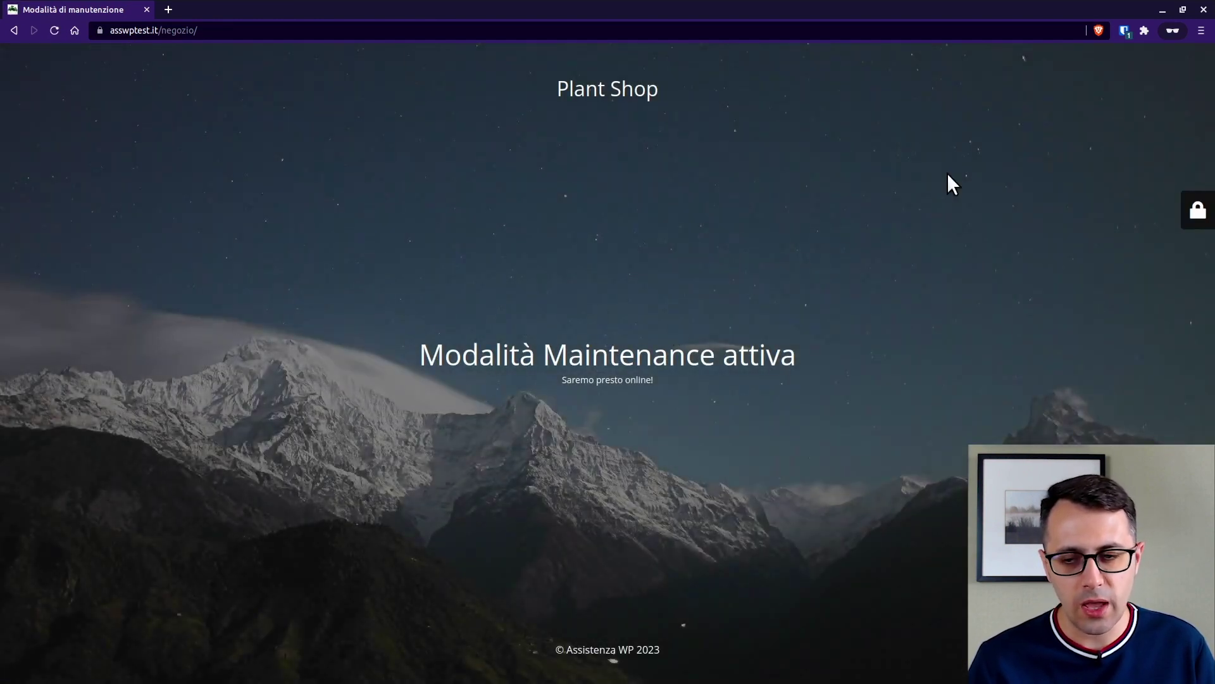
- Return to the WordPress dashboard in the regular window, switch WP Maintenance mode off and save the change
key("alt+Tab")
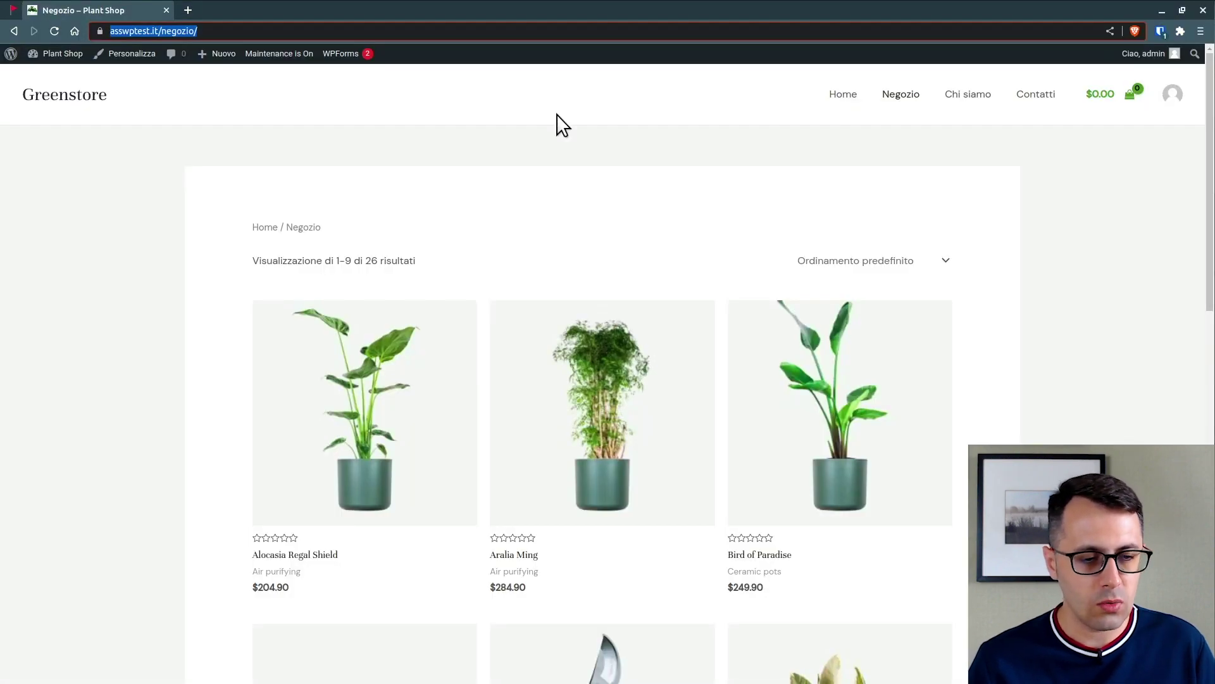
mouse_move(52, 55)
left_click(55, 76)
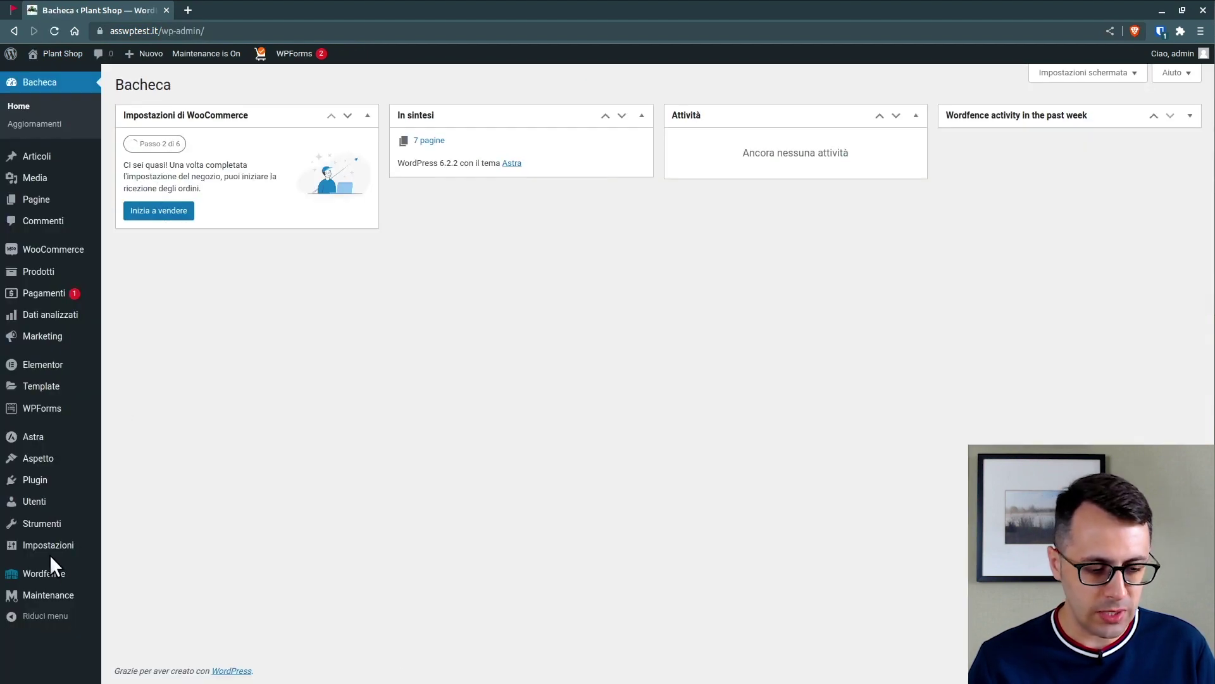
left_click(28, 604)
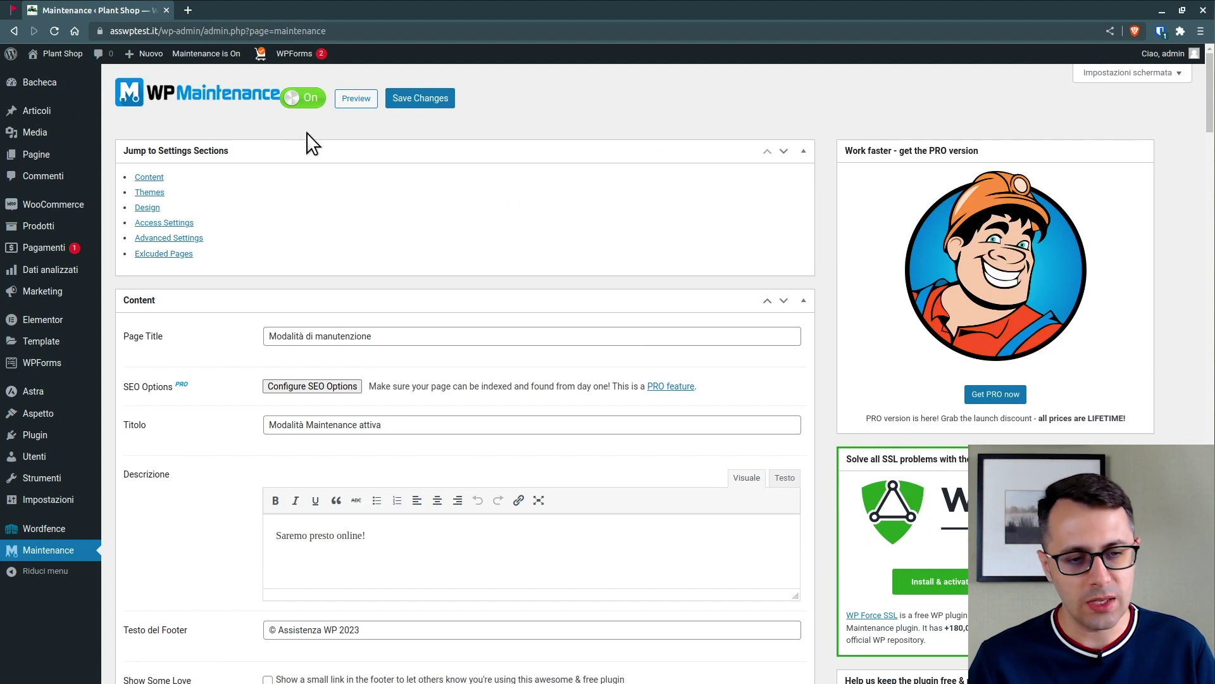
left_click(301, 99)
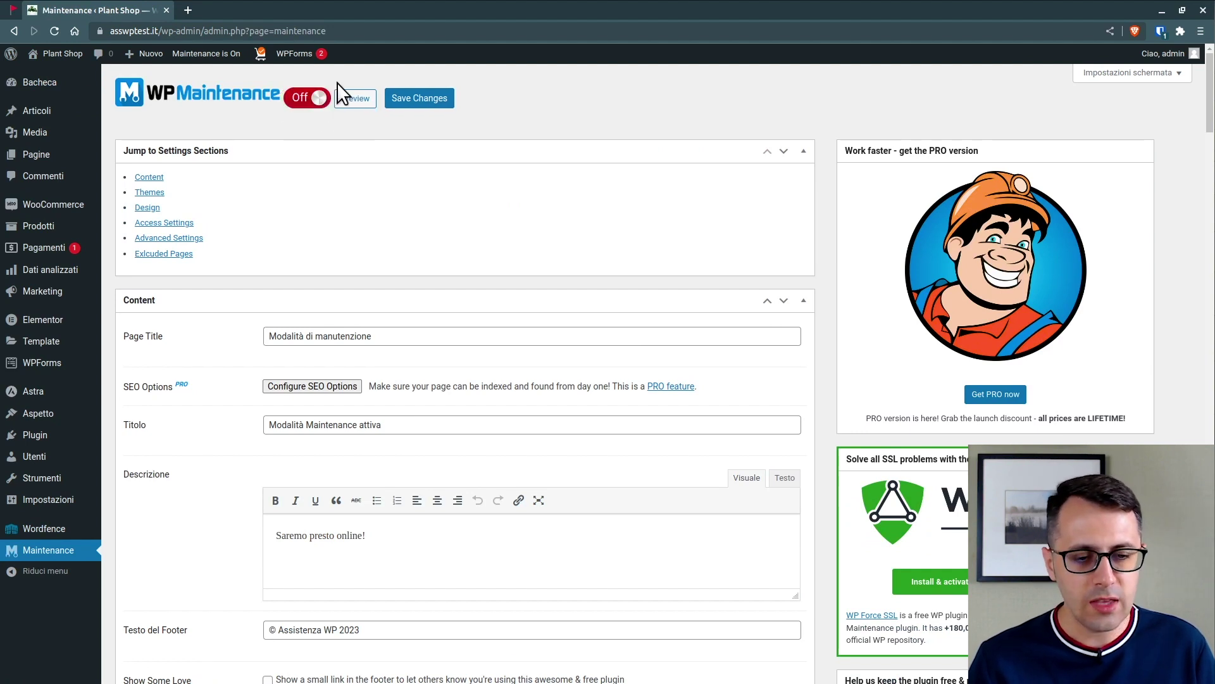
left_click(412, 101)
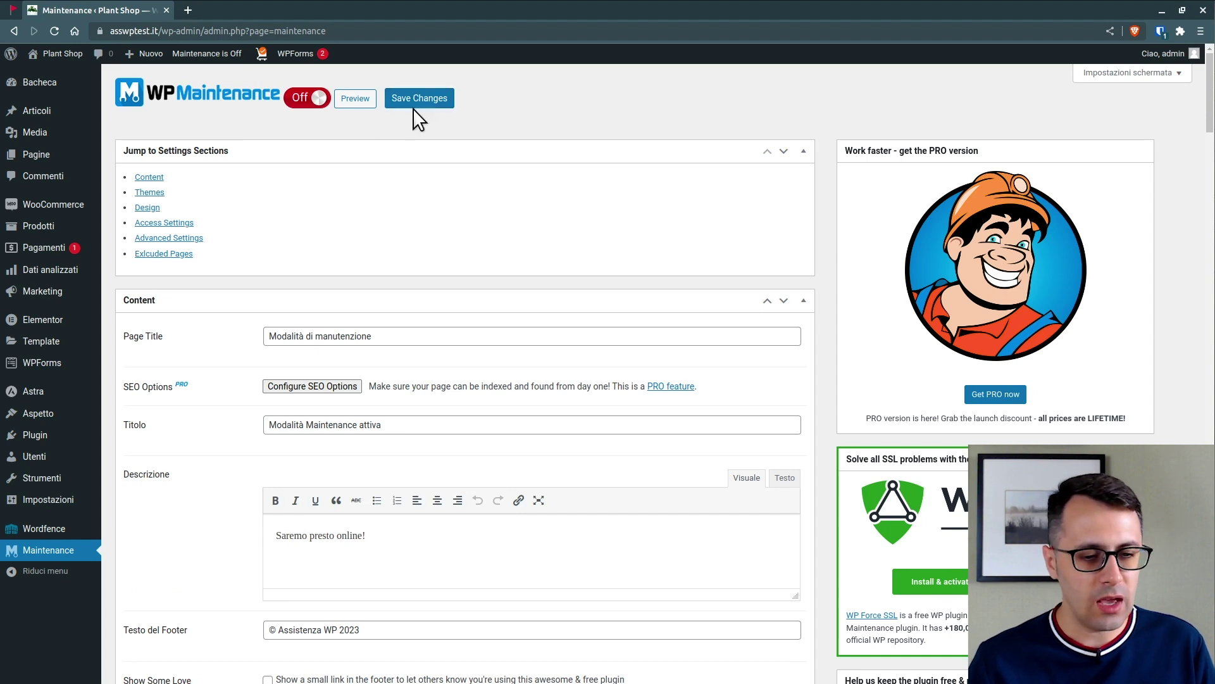
- Reload the store page in the private window and look through its product grid as a visitor
key("alt+Tab")
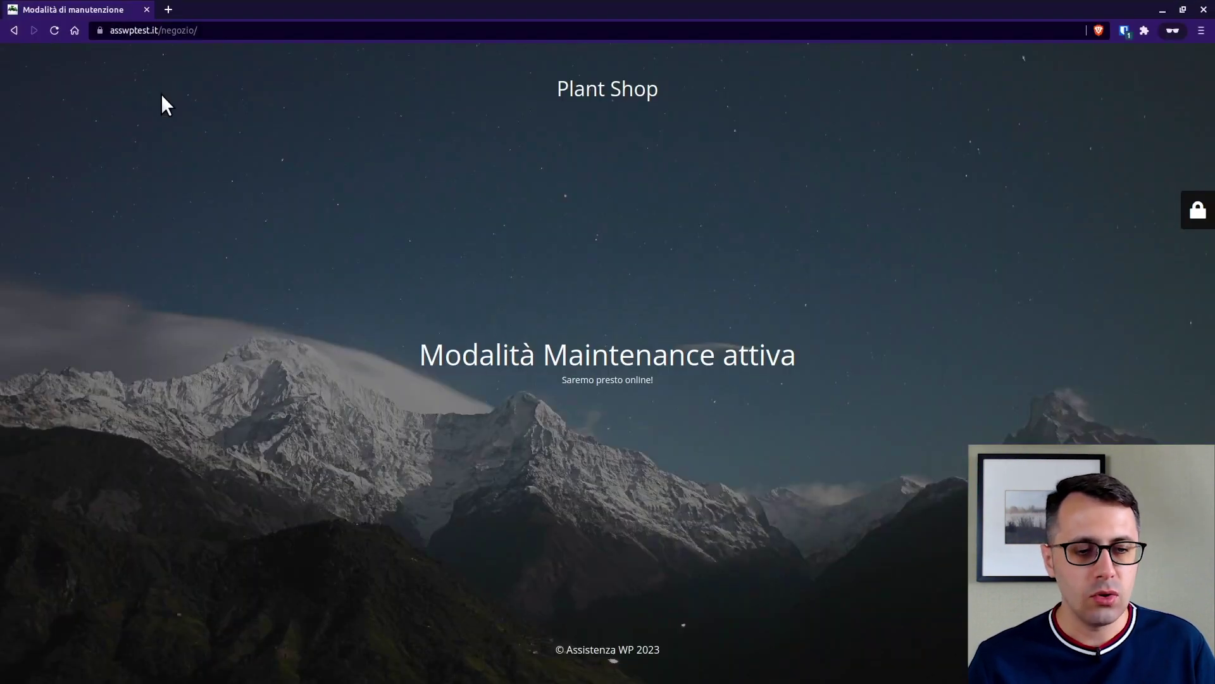
left_click(50, 30)
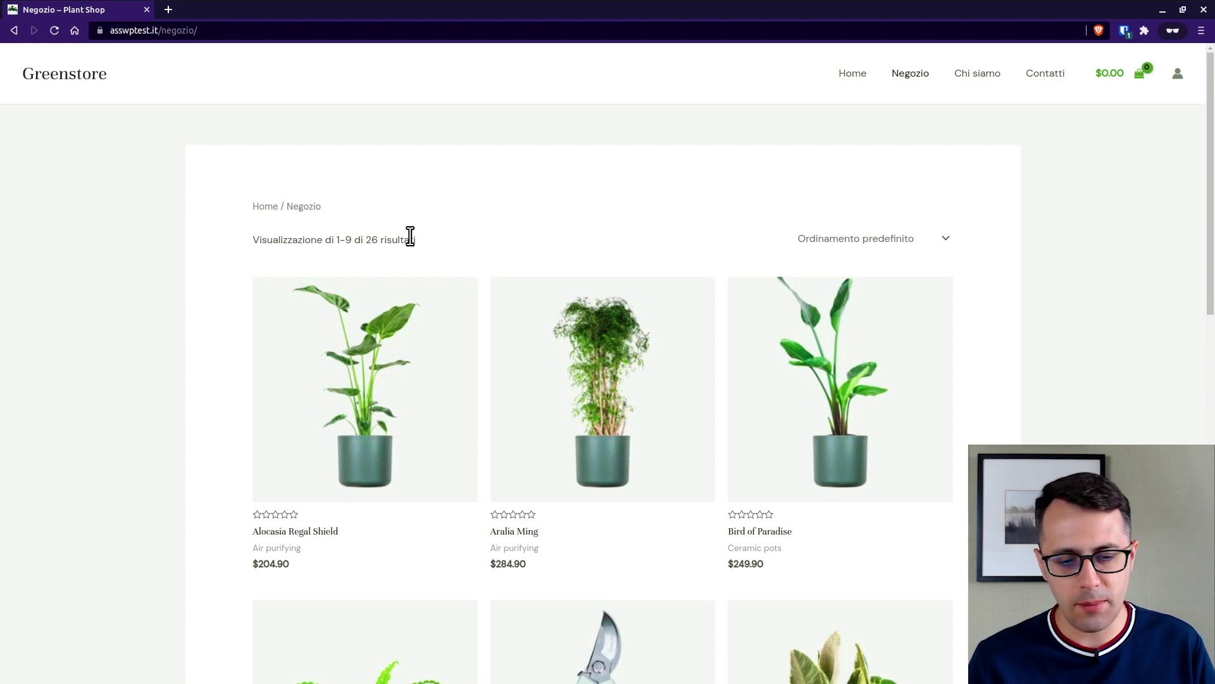
scroll(410, 236, "down", 3)
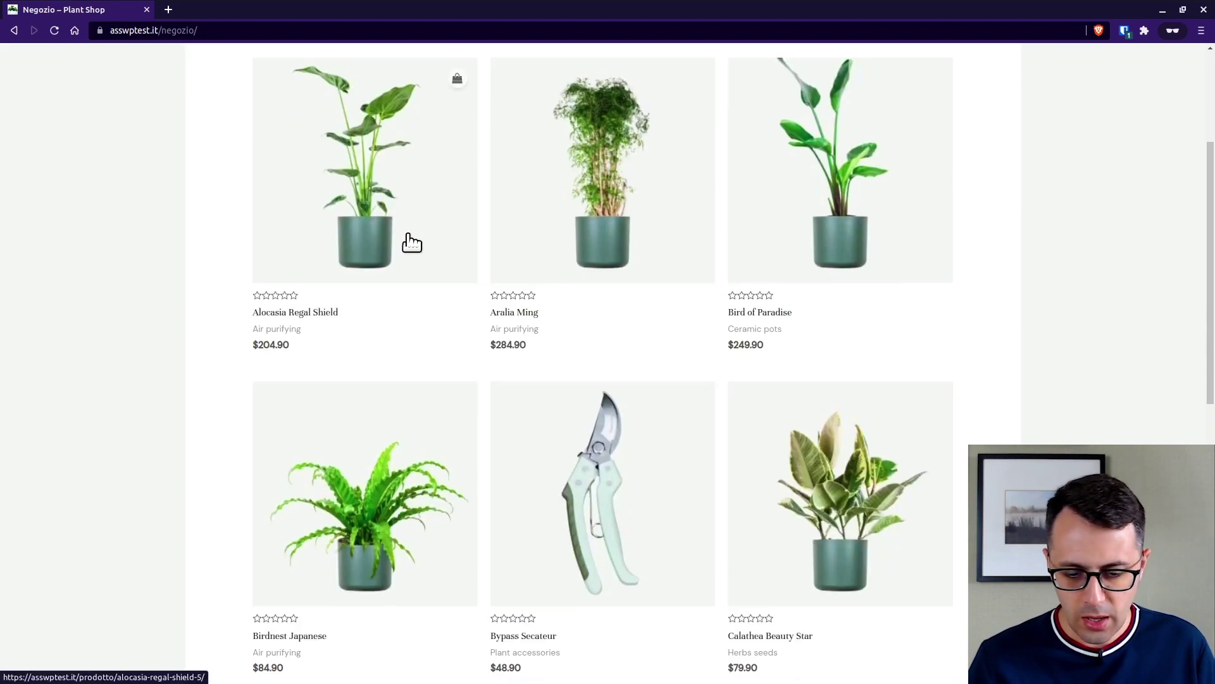
scroll(458, 361, "up", 3)
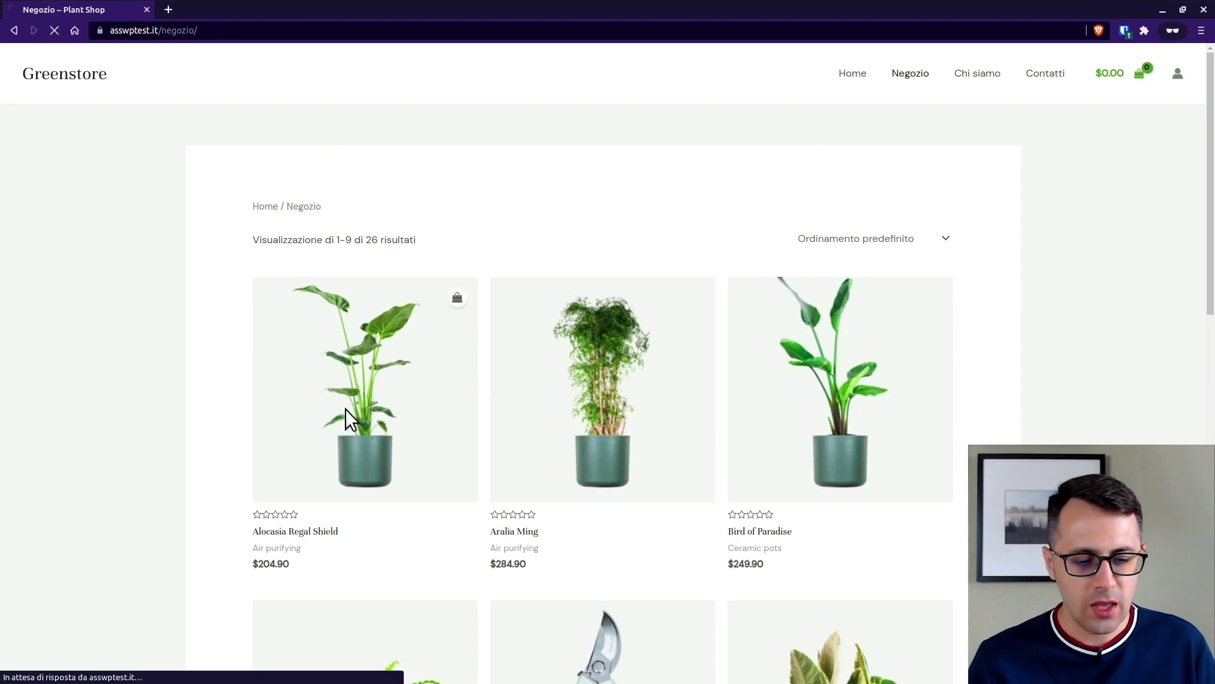
- Open the Alocasia Regal Shield product page and examine its price, description, image gallery and review section
left_click(391, 448)
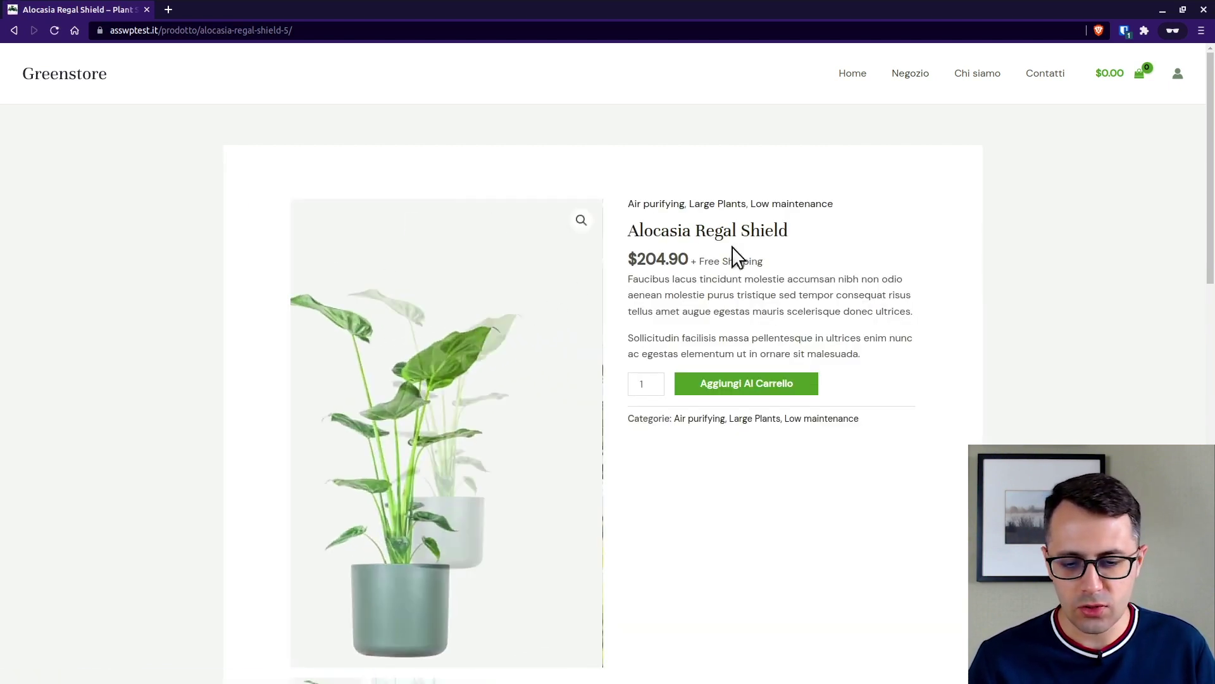
scroll(778, 266, "down", 2)
scroll(778, 265, "up", 1)
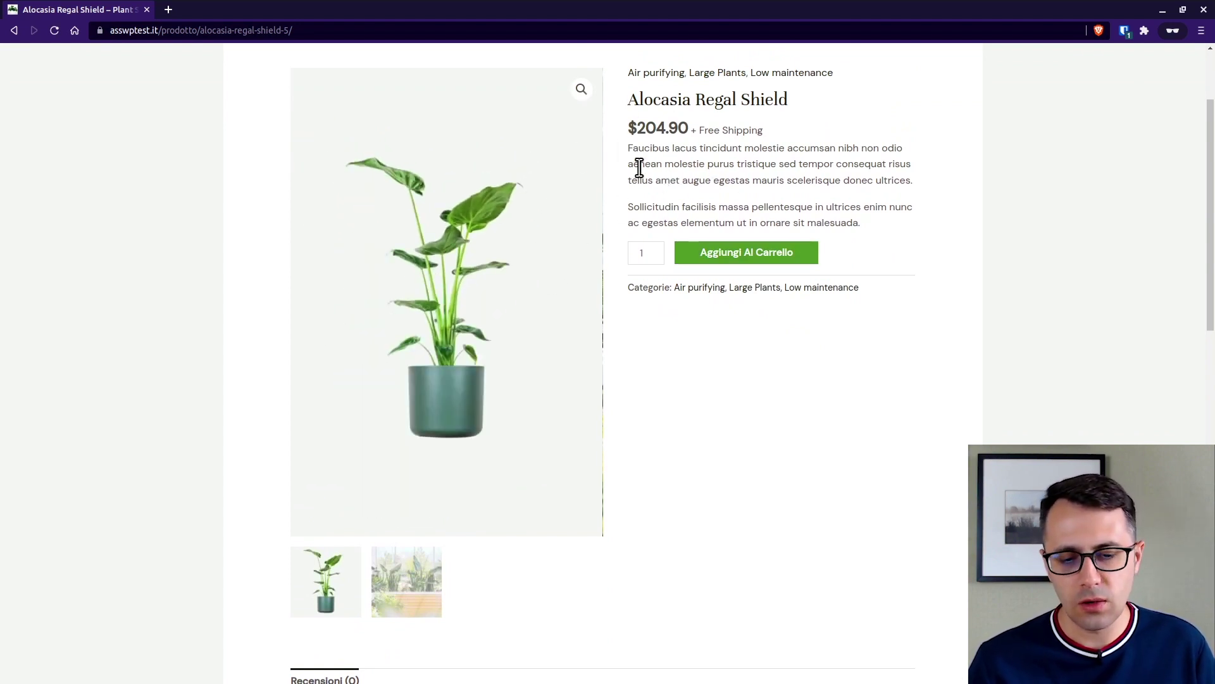
scroll(638, 166, "down", 3)
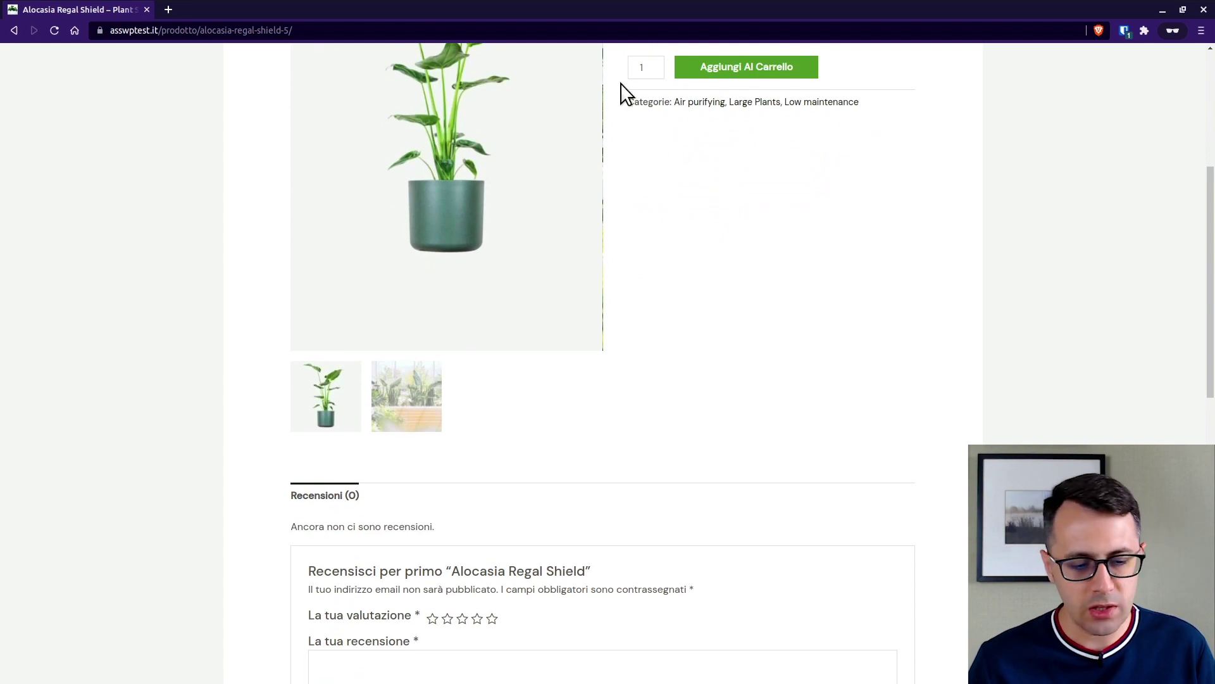
- Add one Alocasia Regal Shield to the cart and check the item in the cart side panel
scroll(607, 395, "down", 3)
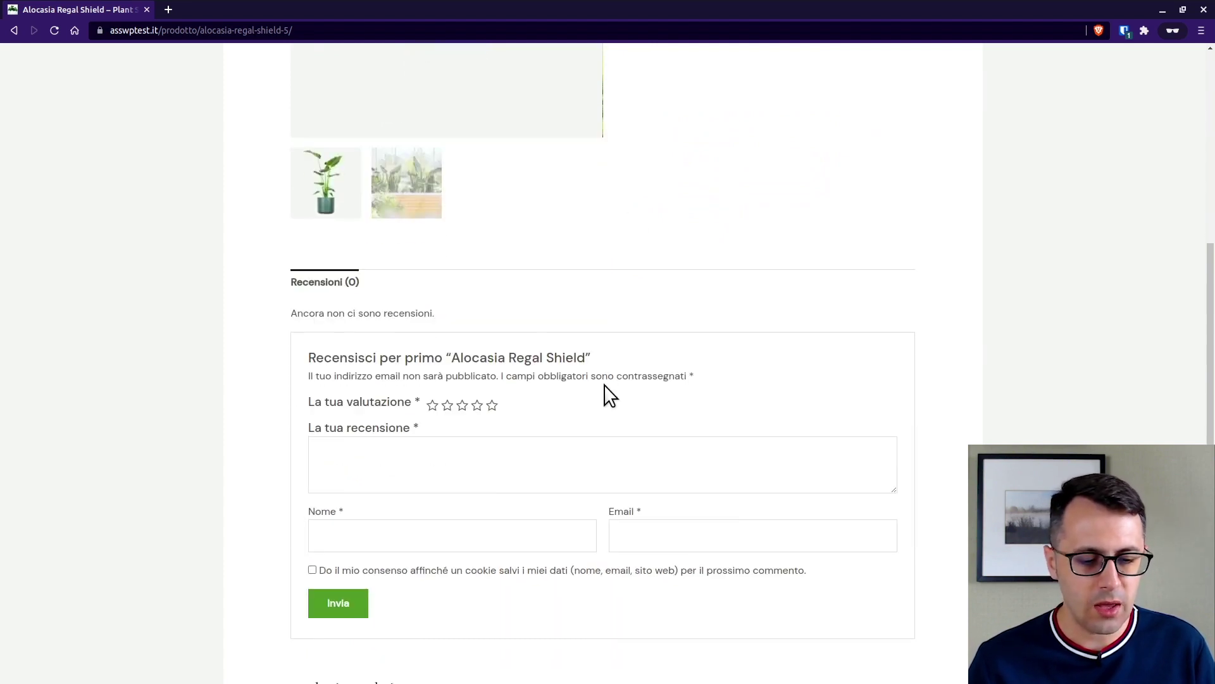
scroll(570, 352, "up", 8)
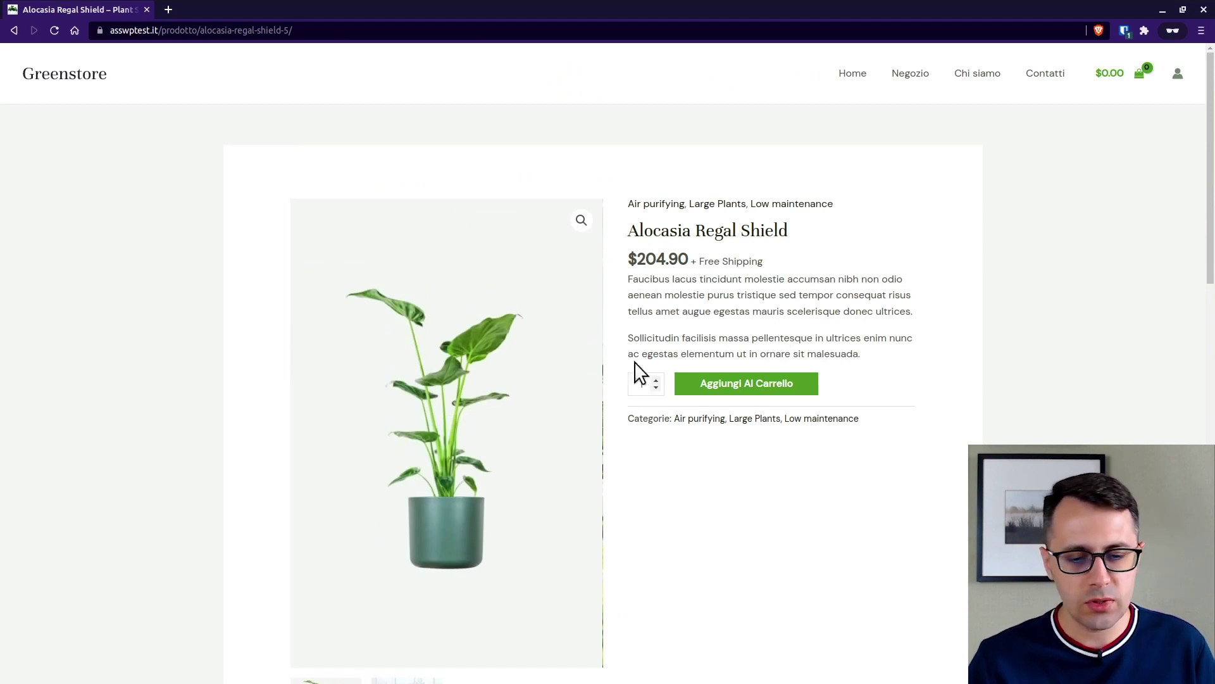
left_click(743, 384)
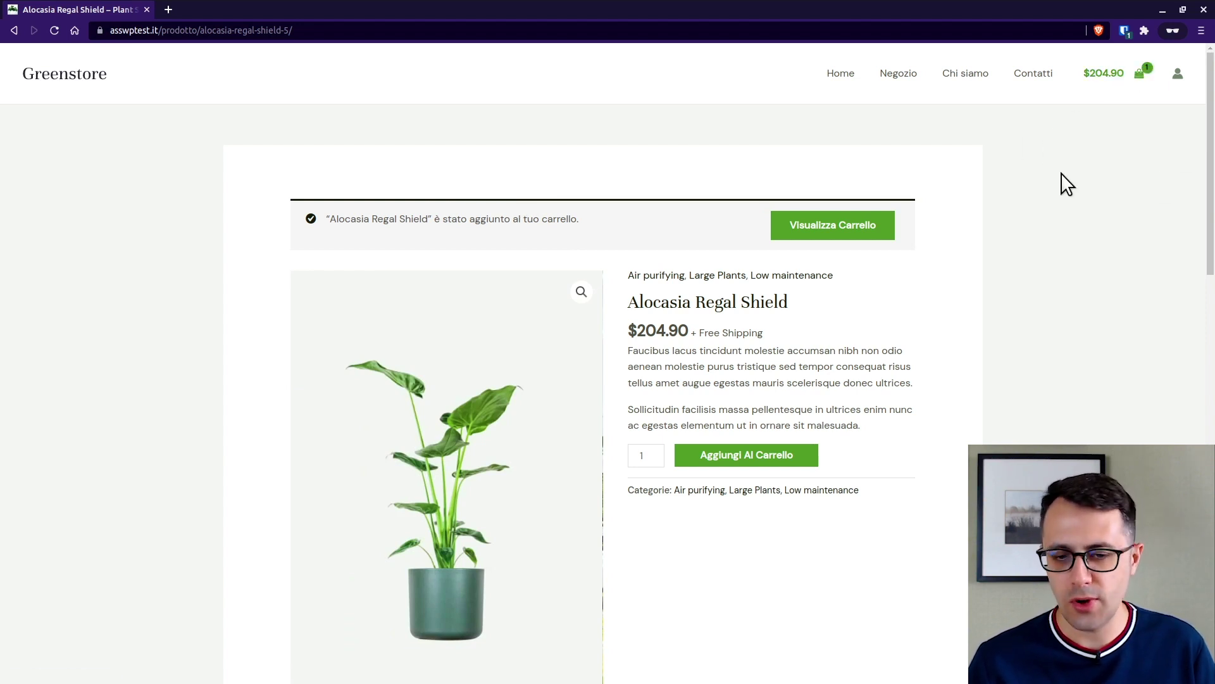
left_click(1126, 73)
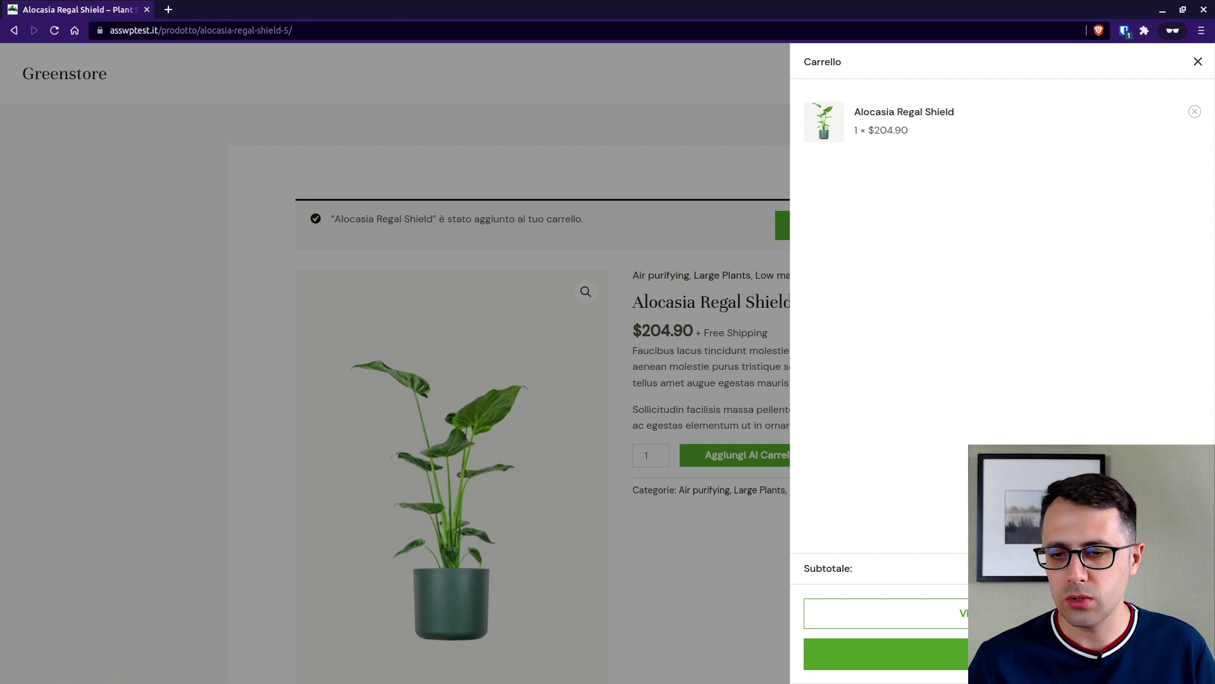
left_click(1191, 60)
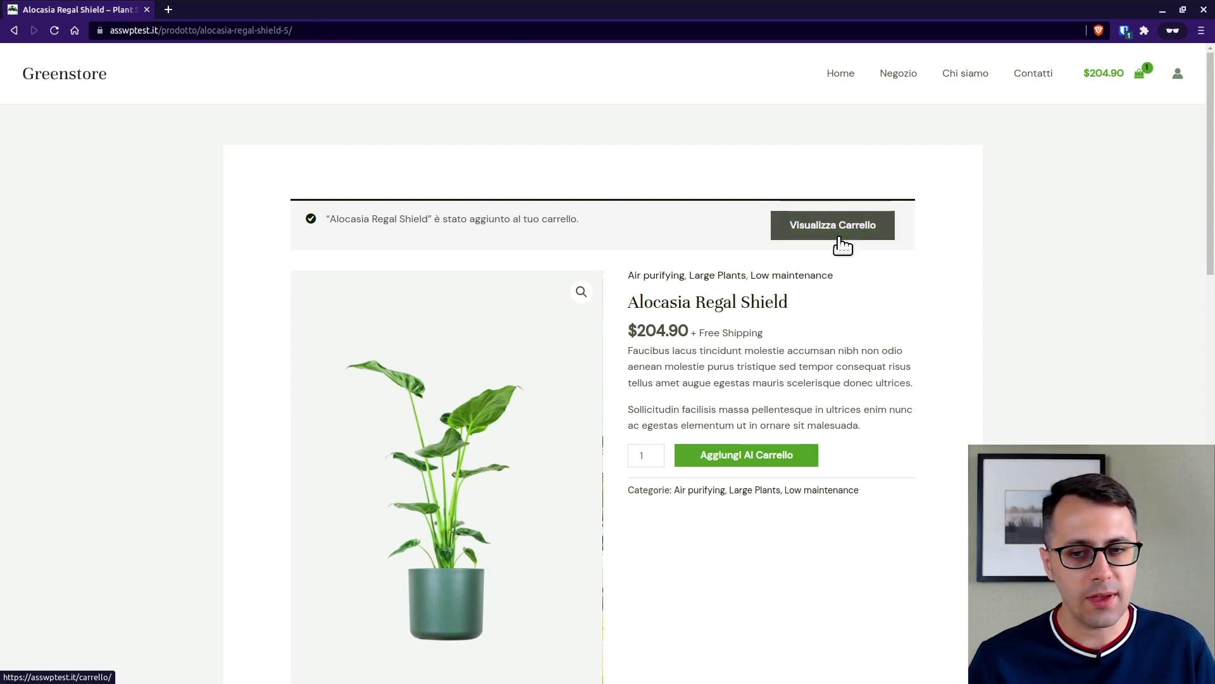
- Open the full cart page and examine the product's quantity control, the promotional code field and the cart totals
left_click(1108, 74)
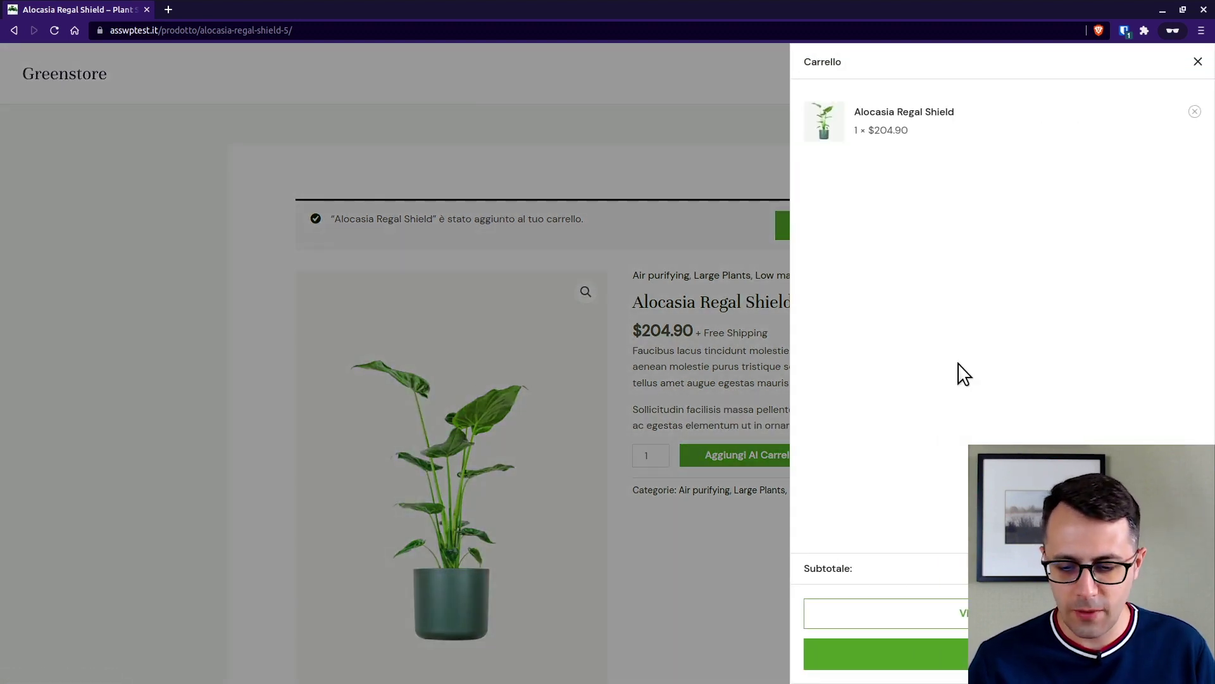
left_click(885, 615)
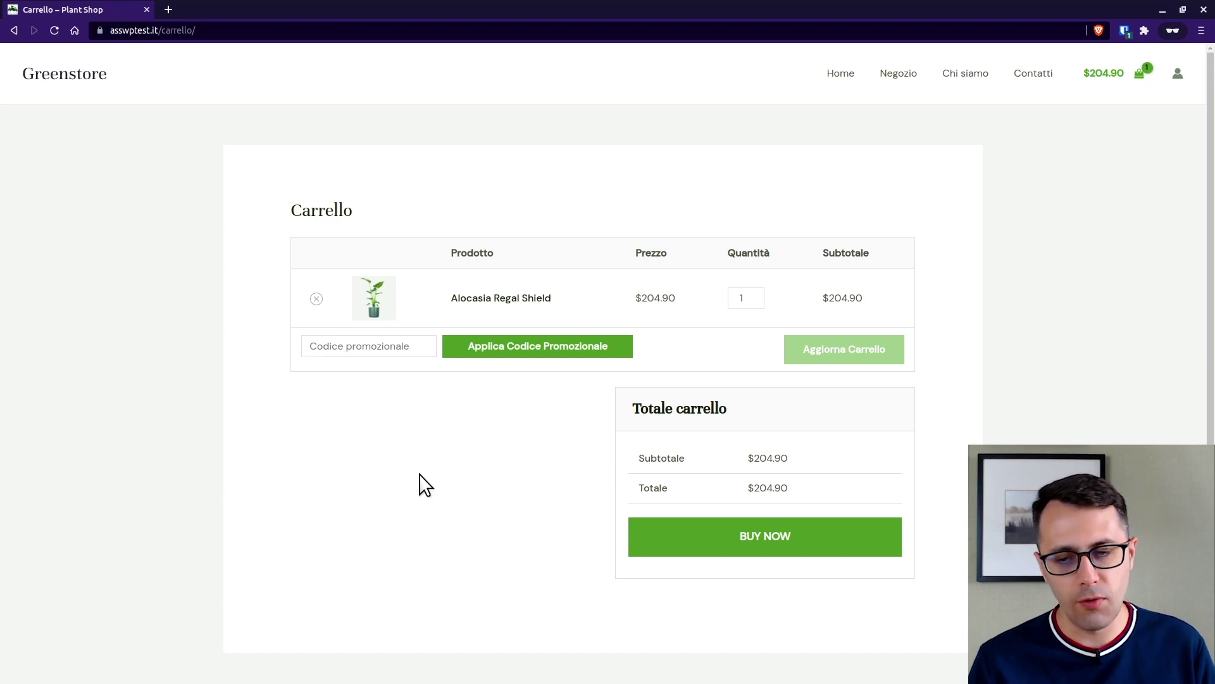
scroll(421, 484, "down", 3)
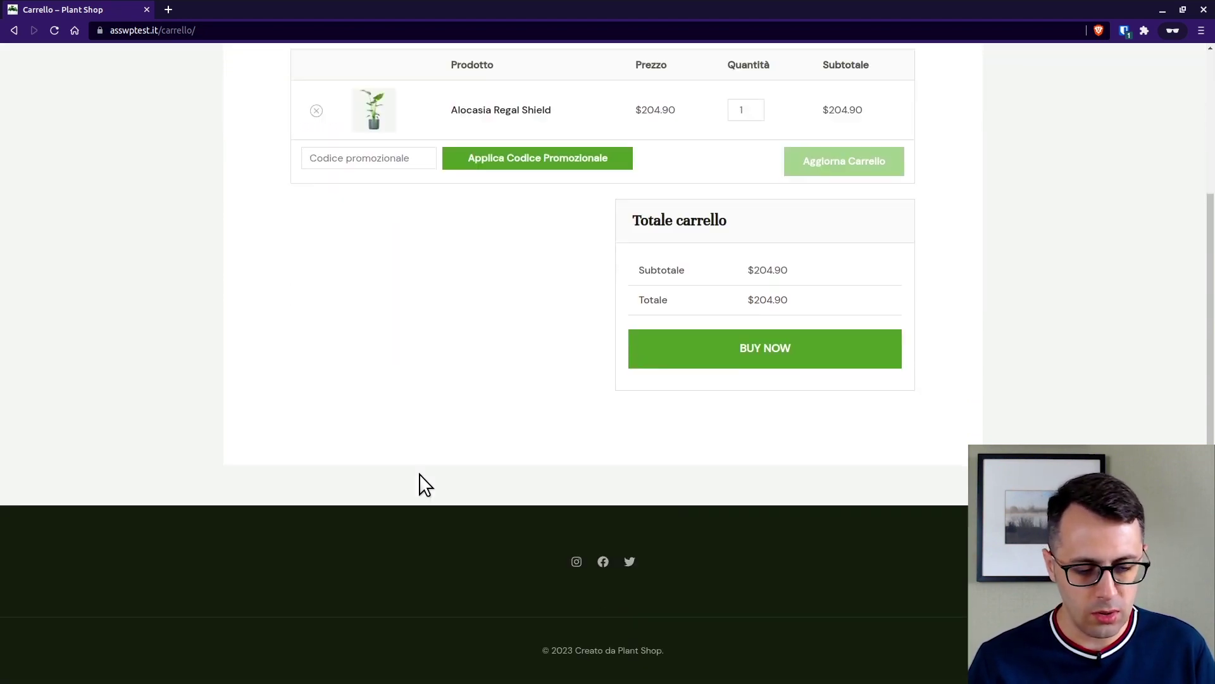
scroll(424, 484, "up", 3)
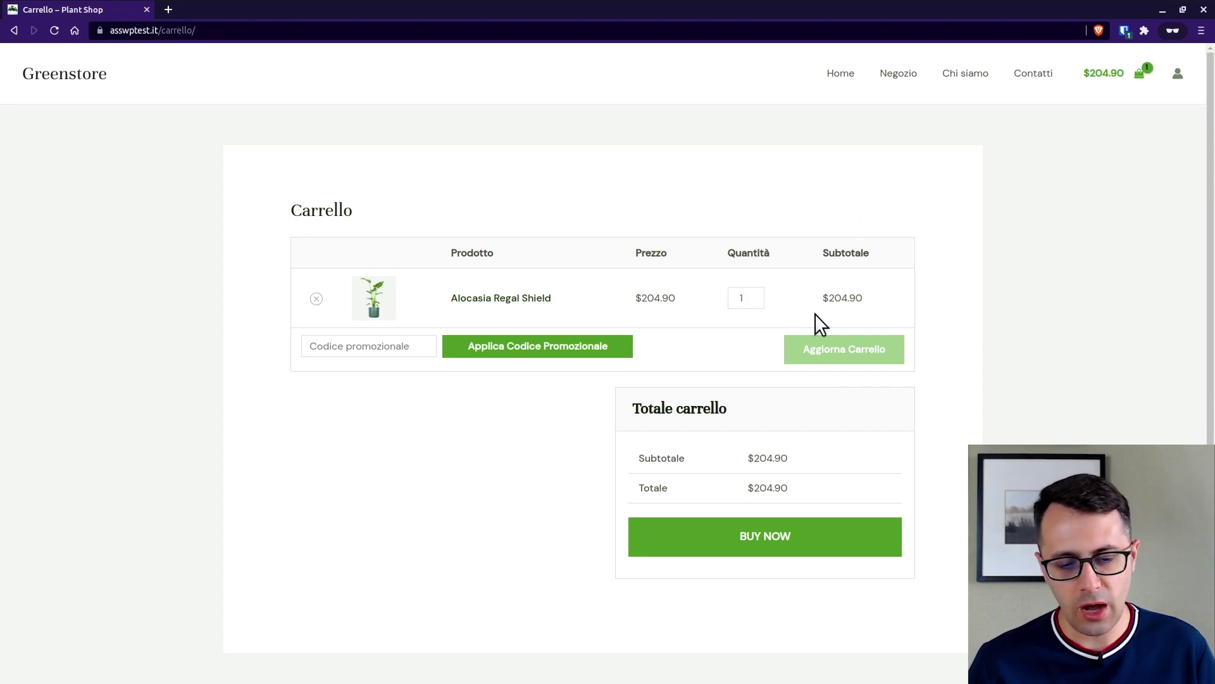
left_click(756, 298)
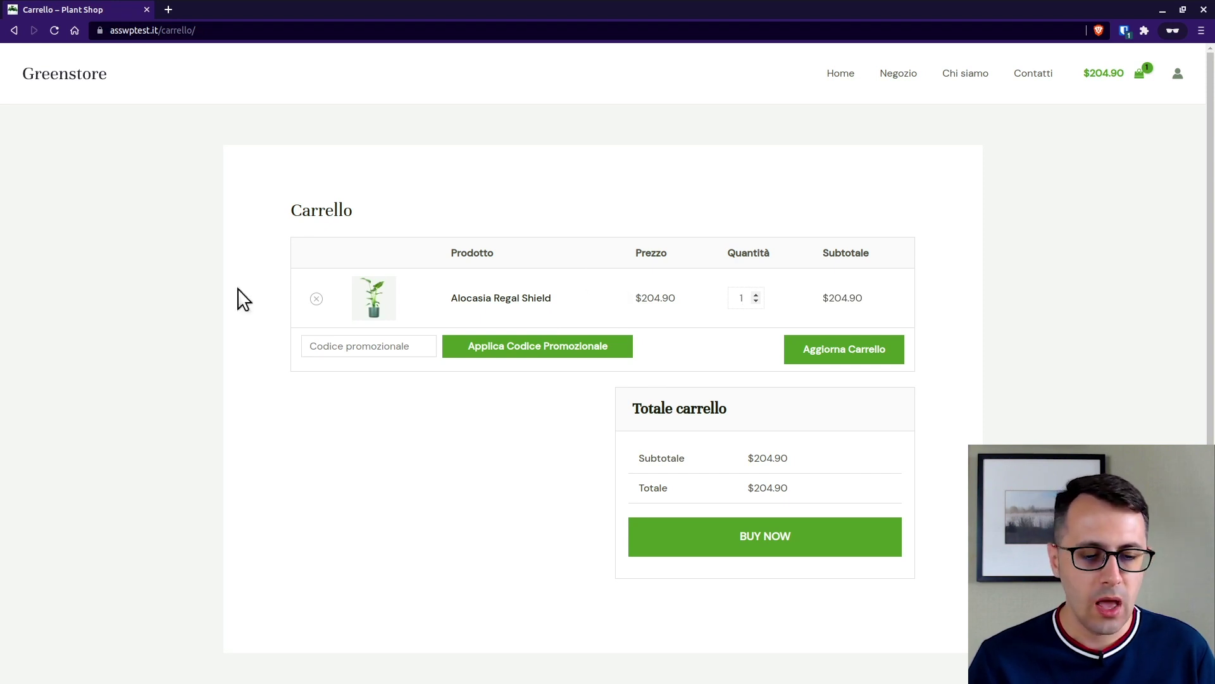
left_click(352, 349)
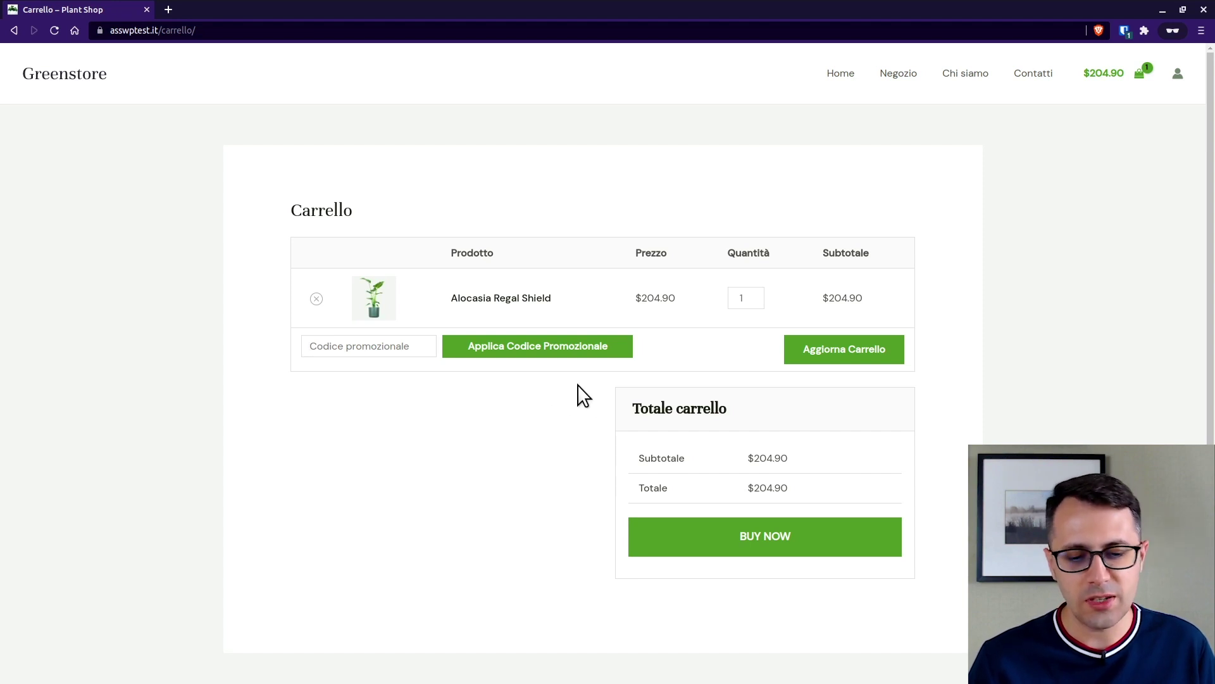
- Proceed from the cart to checkout and look over the billing details form and the order summary
left_click(693, 540)
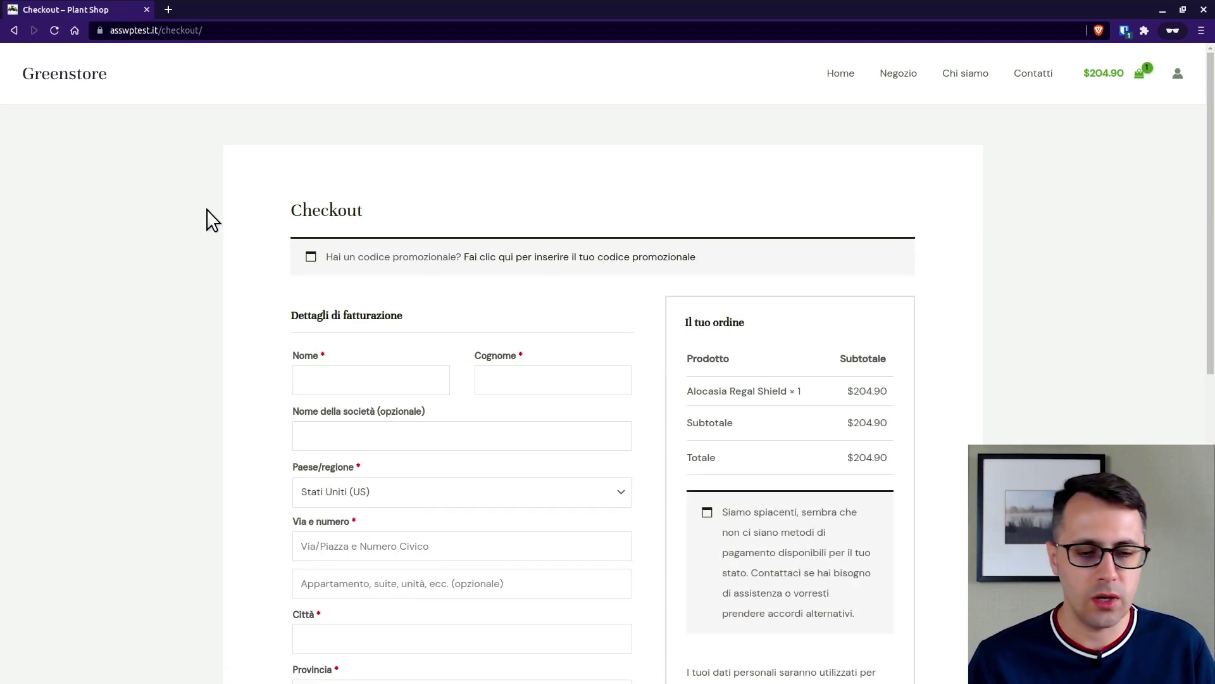
scroll(213, 220, "down", 3)
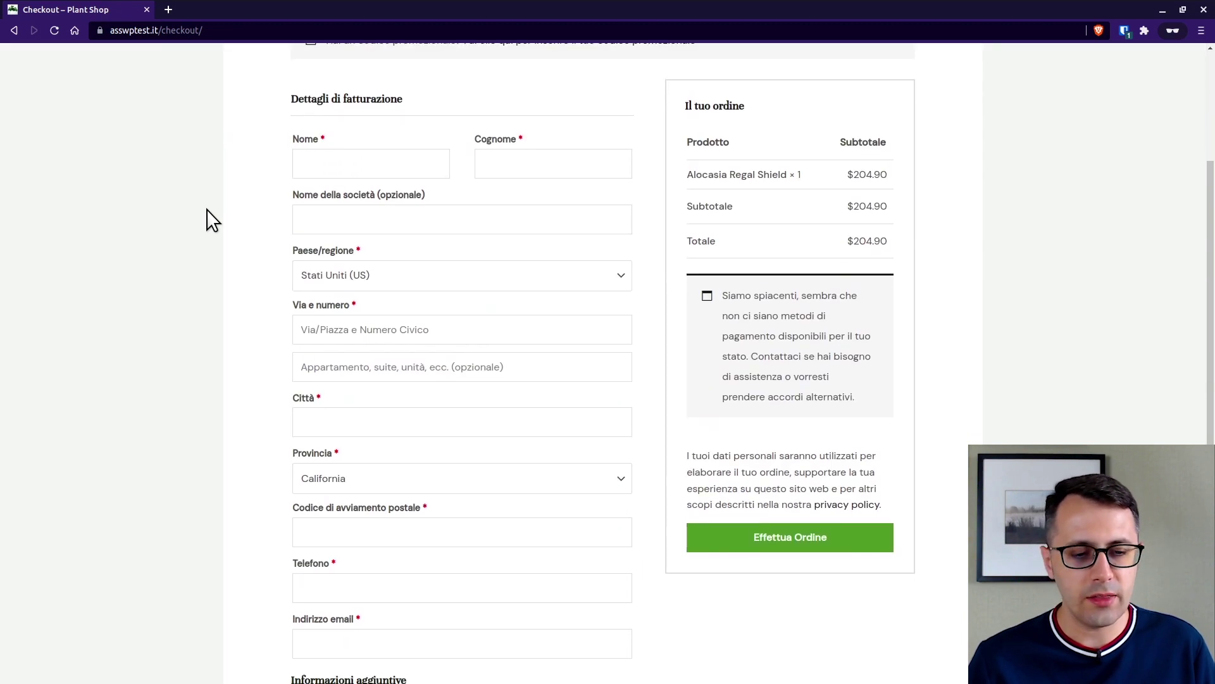
left_click(356, 157)
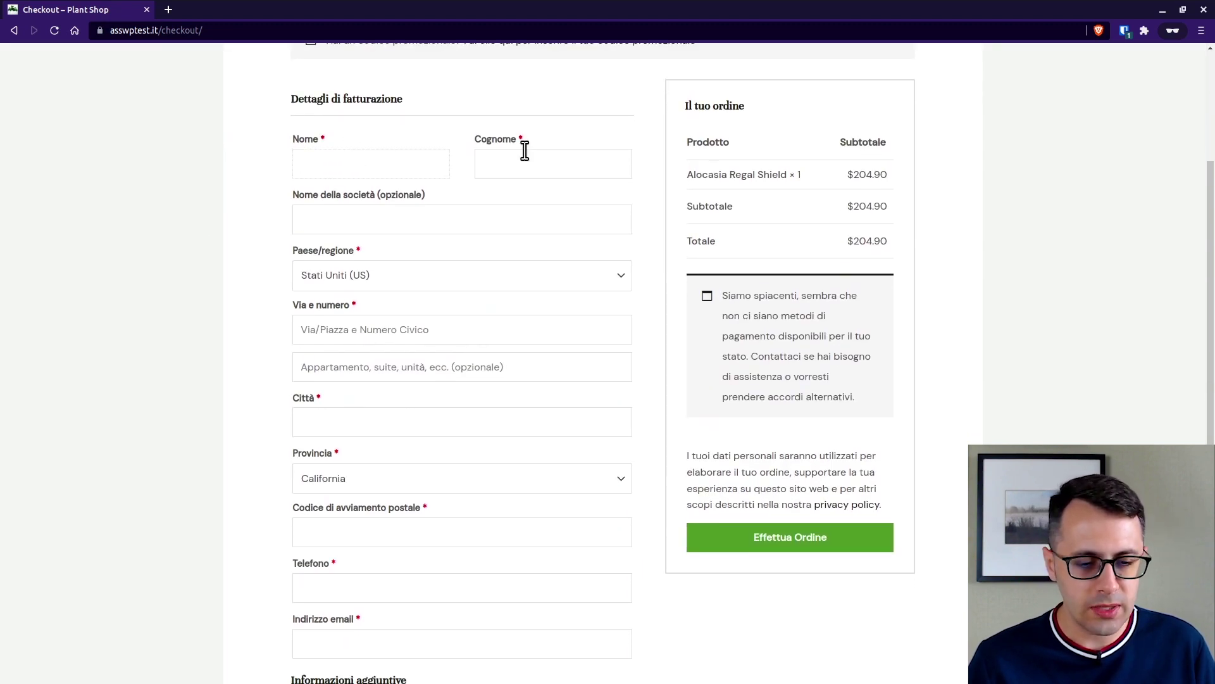